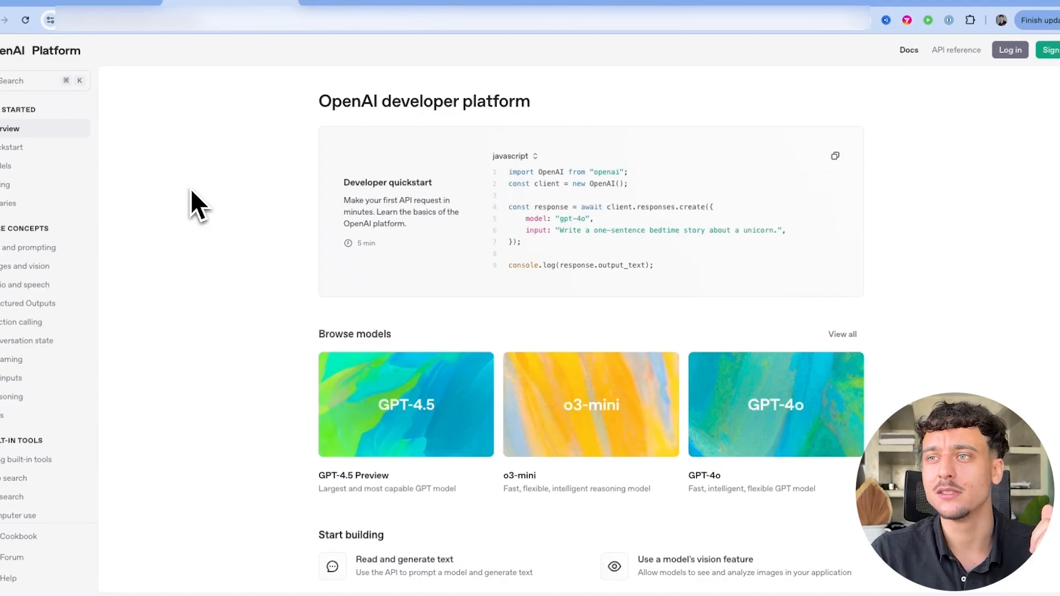
Switch from the OpenAI Platform tab to the HighLevel site tab
click(376, 3)
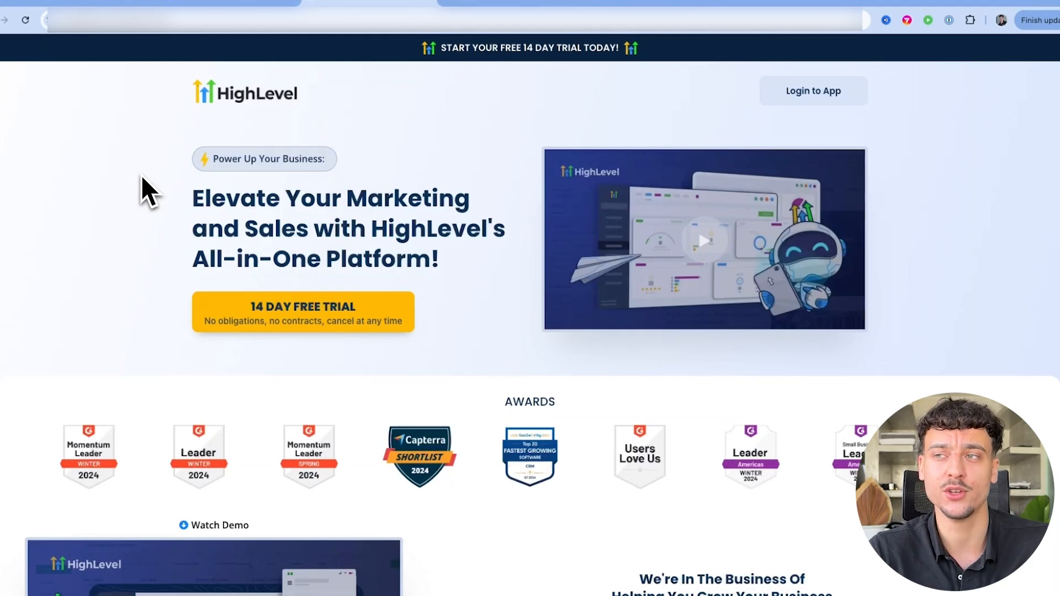
Move to the next browser tab showing the Qdrant vector search site
key(ctrl+Tab)
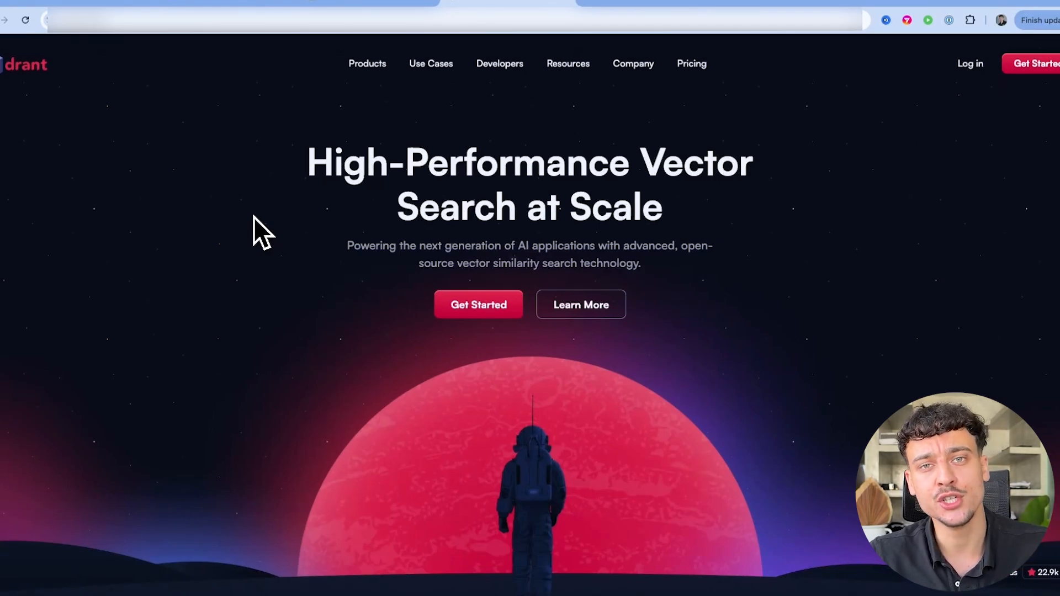
Switch to the n8n tab to see the workspace overview with five workflows
click(66, 7)
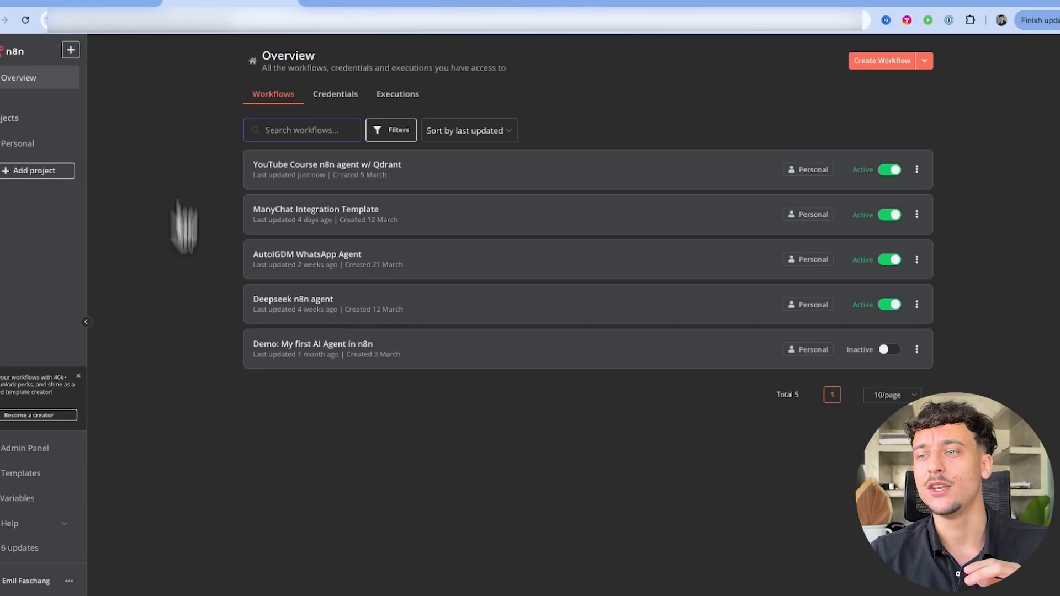
Create a new workflow starting with a 'When chat message received' chat trigger, moved slightly higher
click(879, 62)
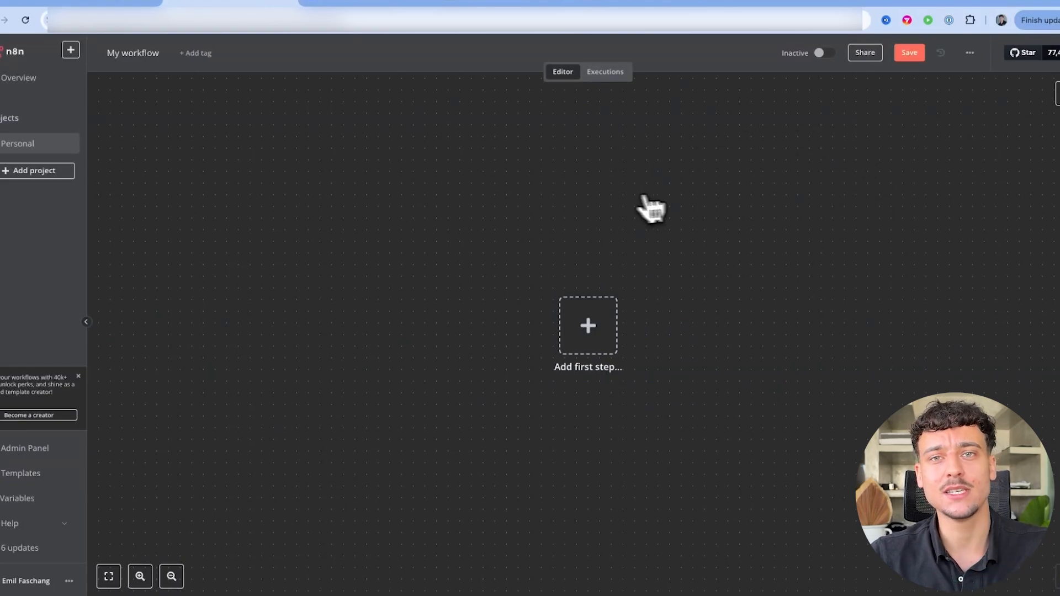
scroll(692, 276, right, 3)
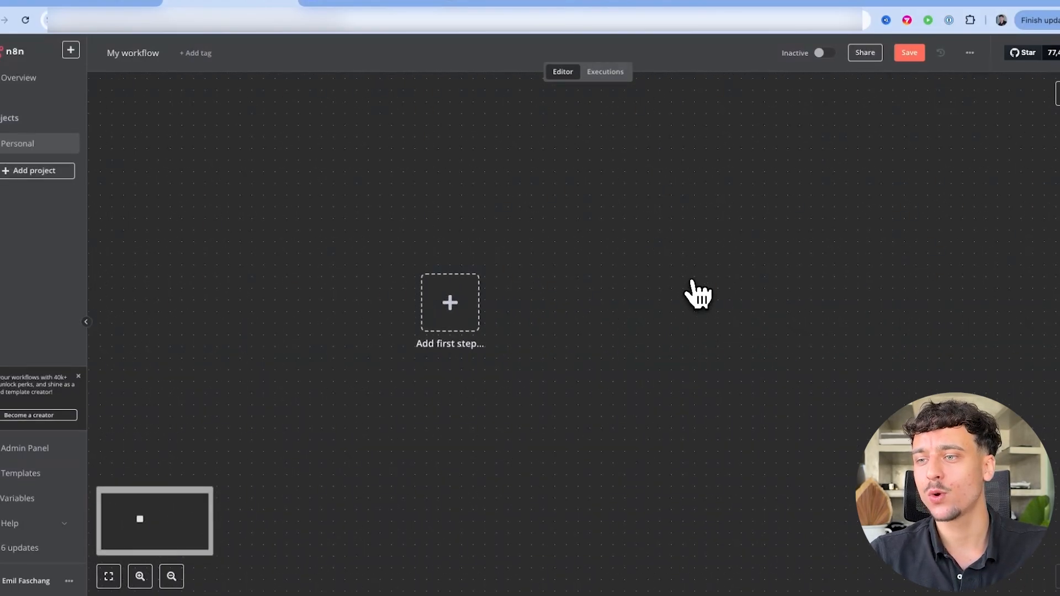
scroll(698, 296, right, 3)
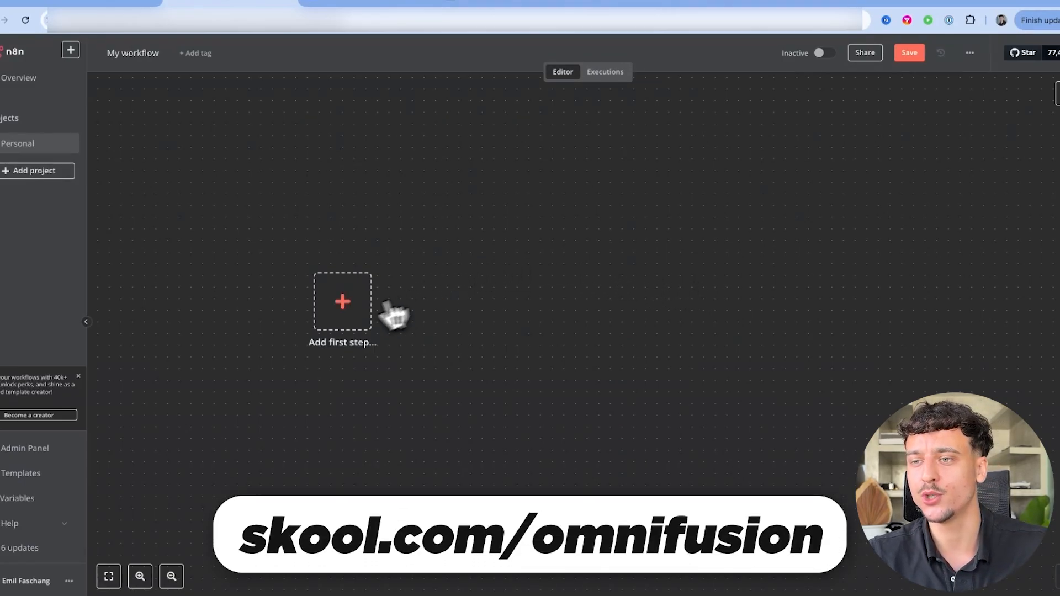
click(343, 319)
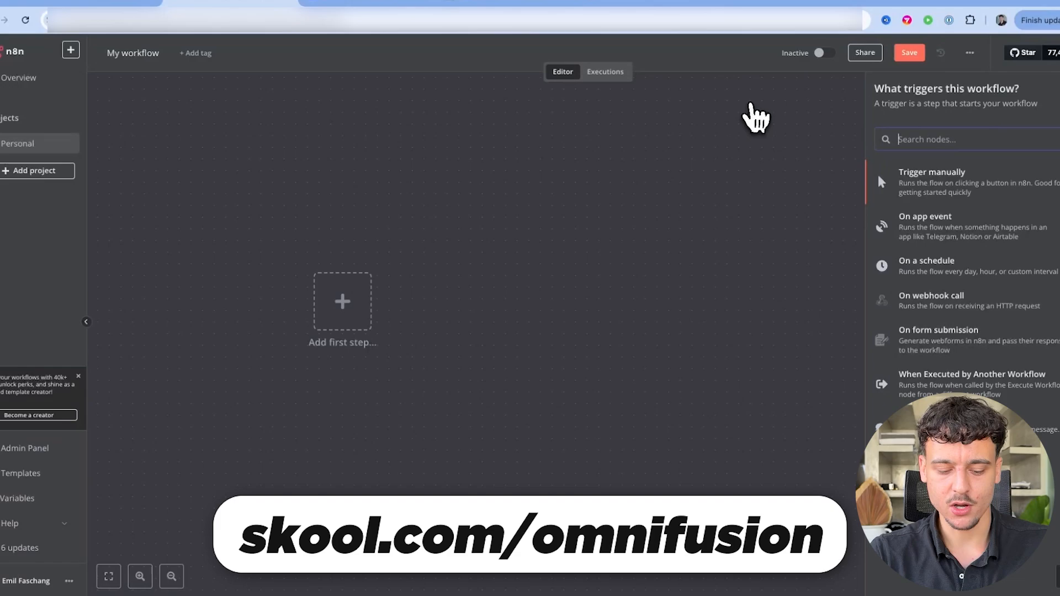
text(chat)
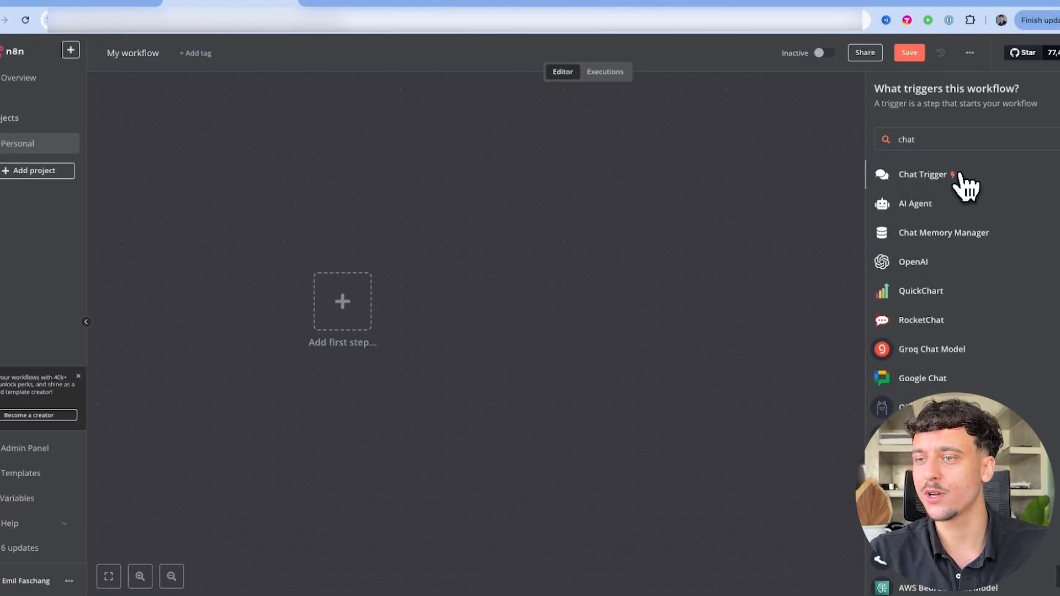
click(962, 177)
click(617, 65)
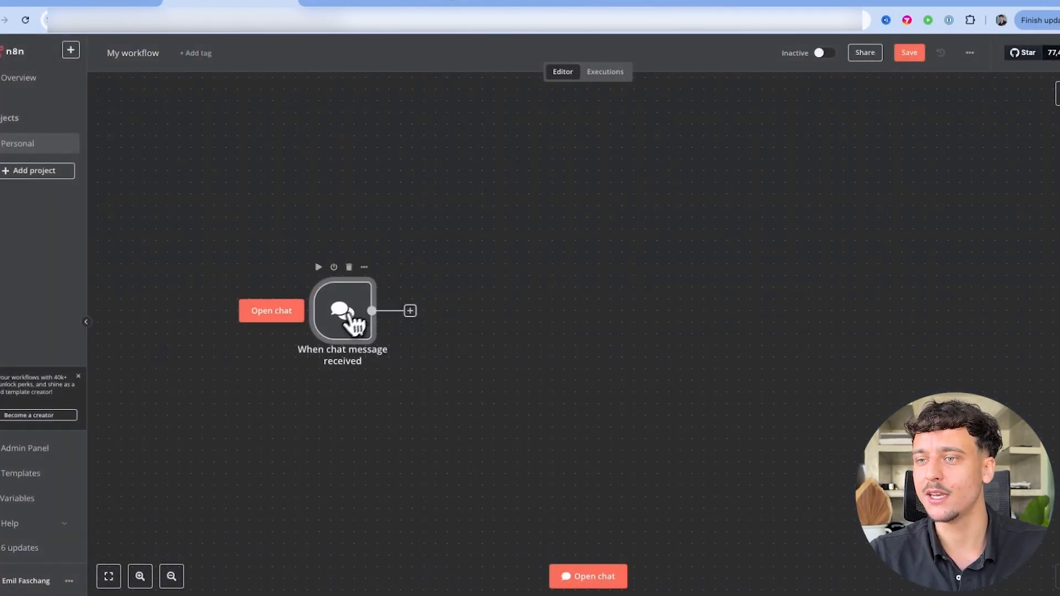
drag(349, 314, 349, 268)
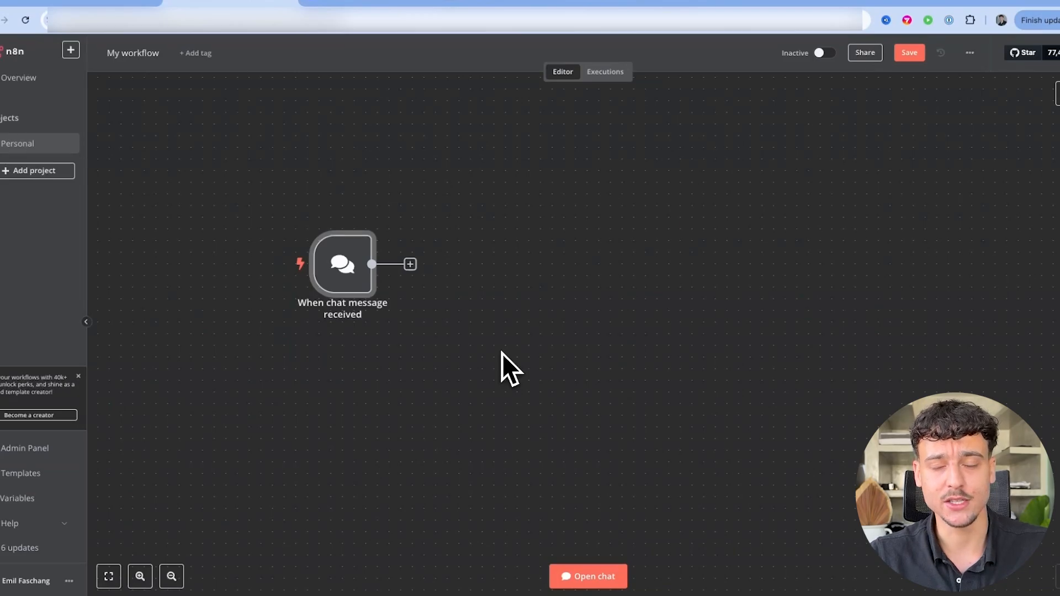
Add an AI Agent node after the chat trigger, keeping Tools Agent as its type
click(410, 264)
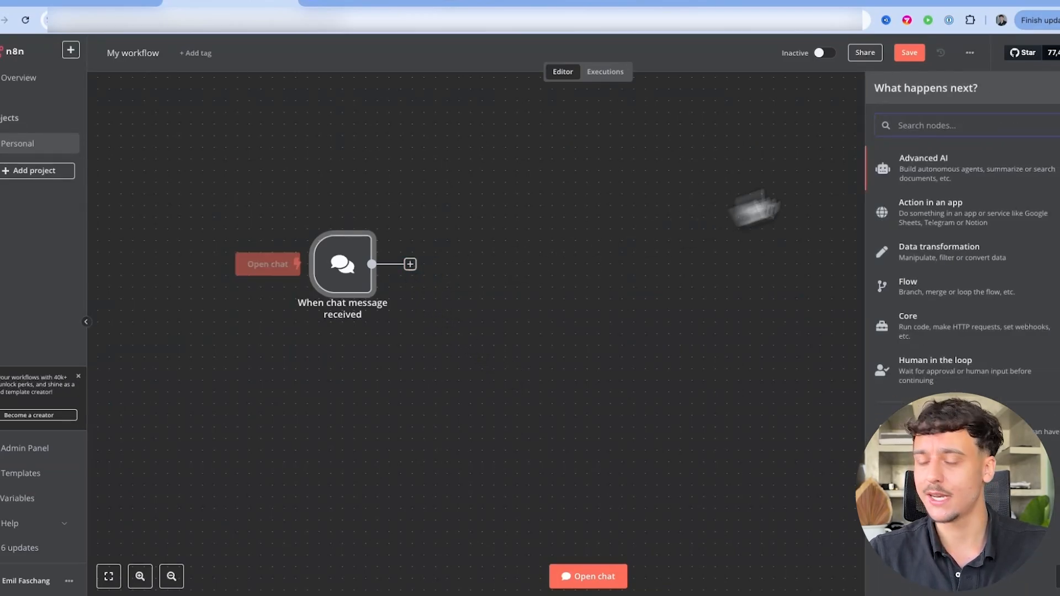
text(ai agent)
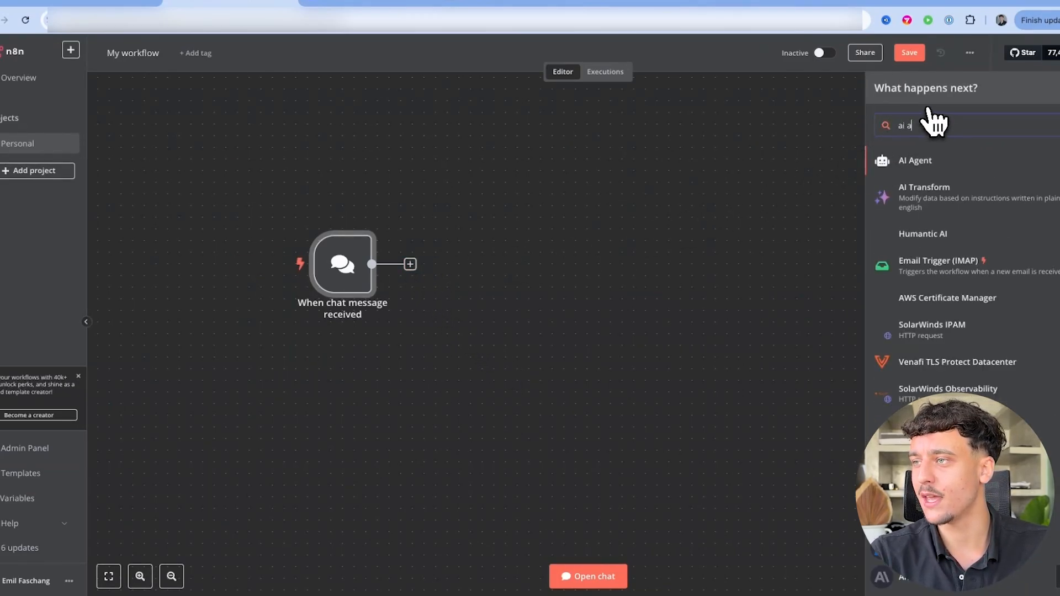
click(921, 161)
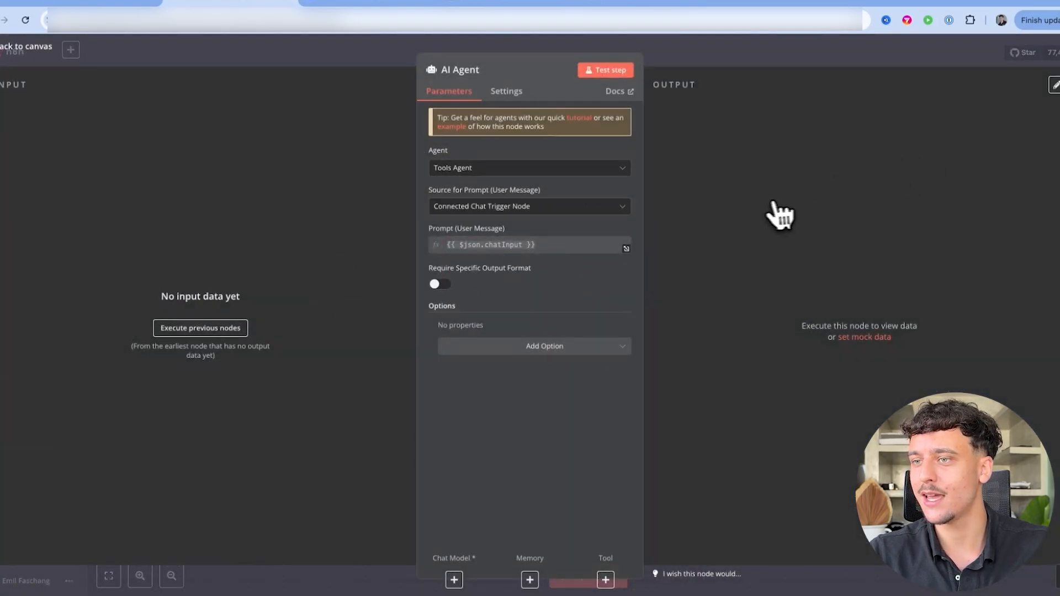
click(436, 170)
click(490, 211)
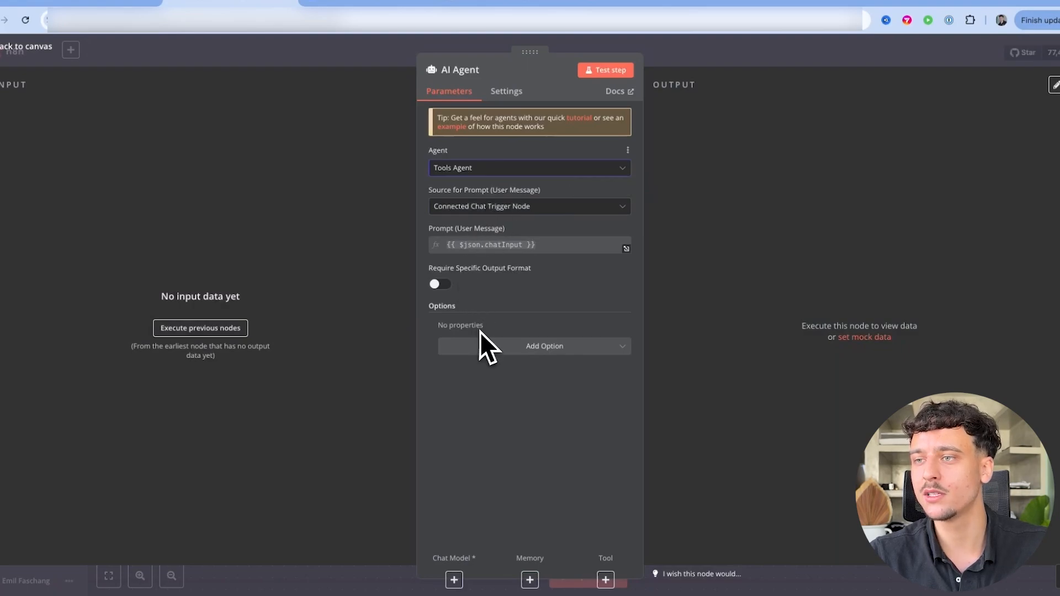
Give the agent a System Message option ('You are a helpful assistant') as an expression
click(488, 347)
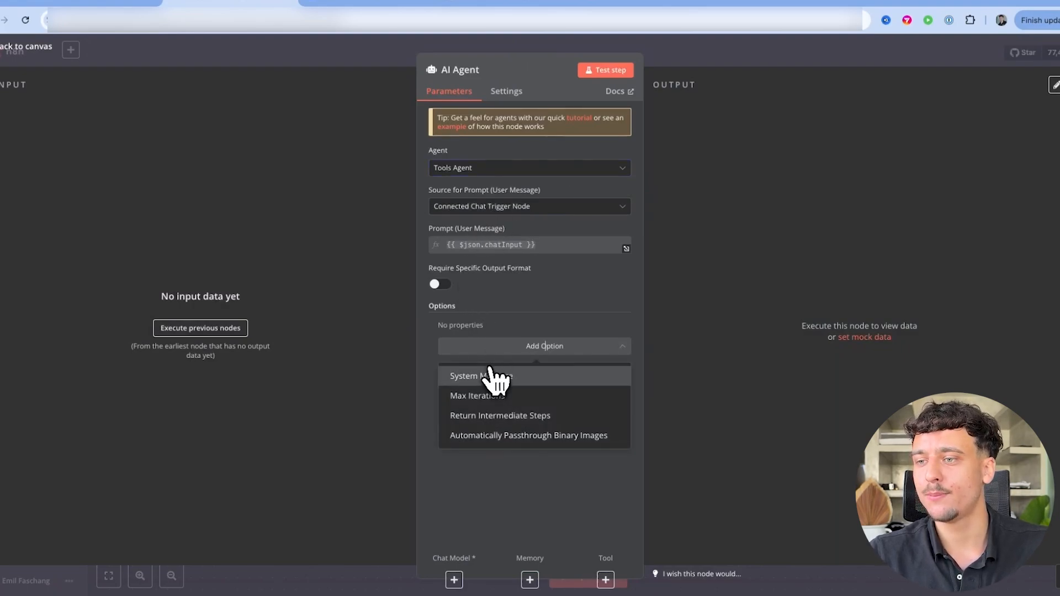
click(489, 373)
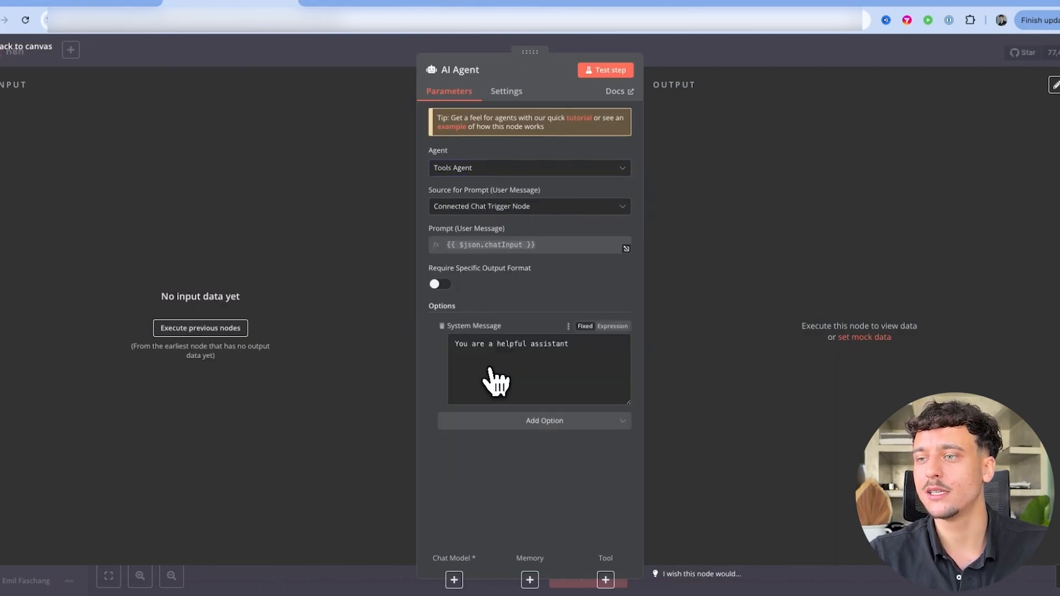
click(539, 360)
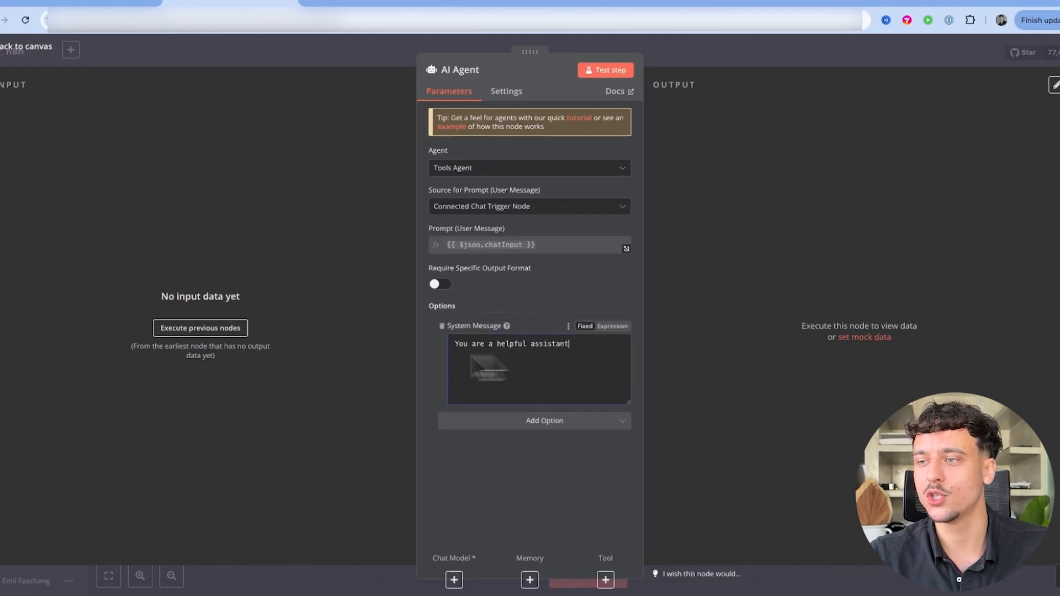
triple_click(545, 344)
click(545, 344)
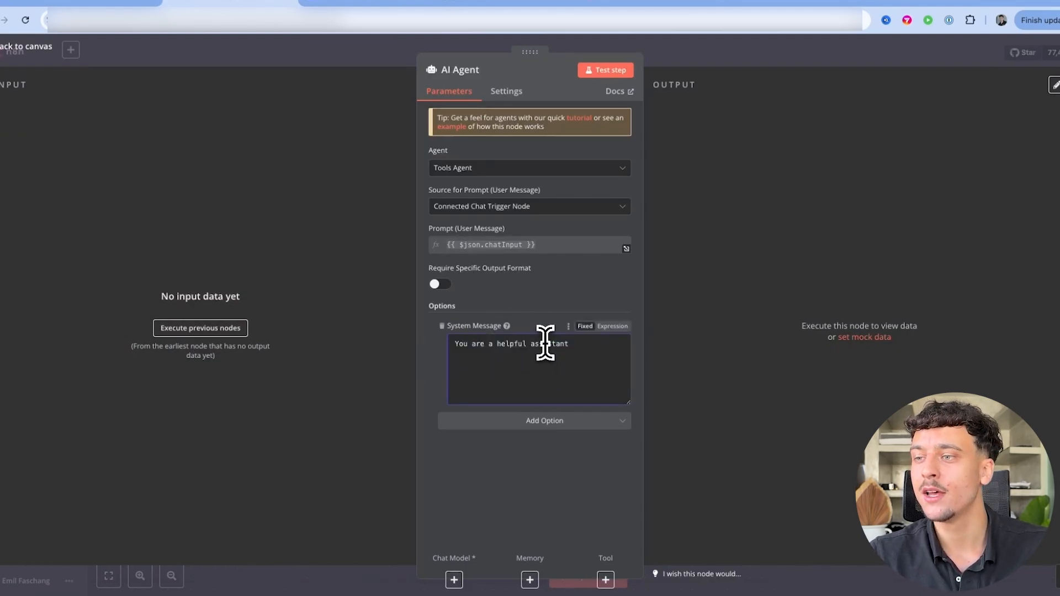
click(613, 327)
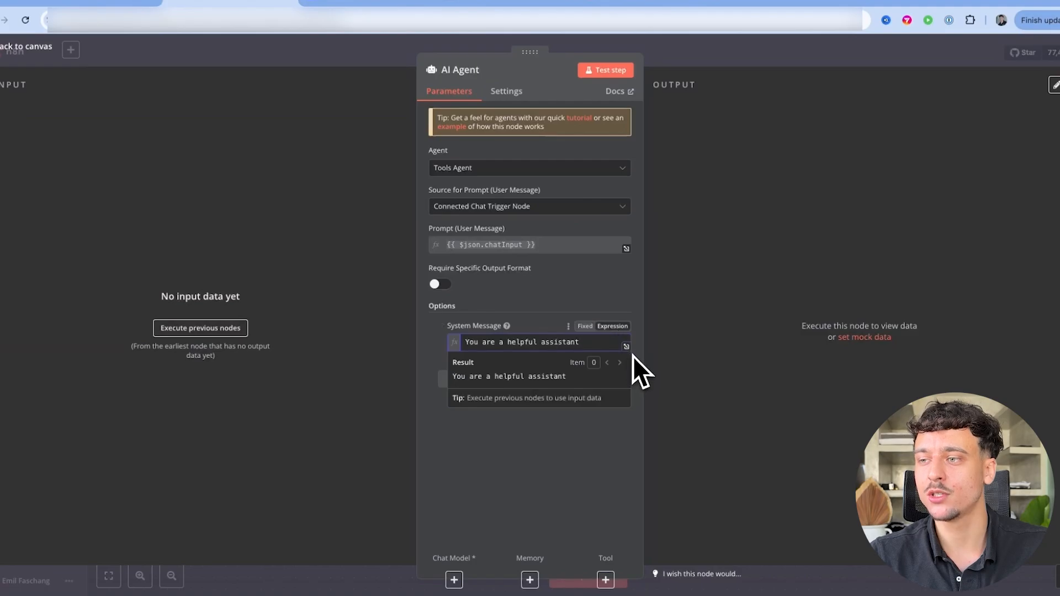
click(626, 348)
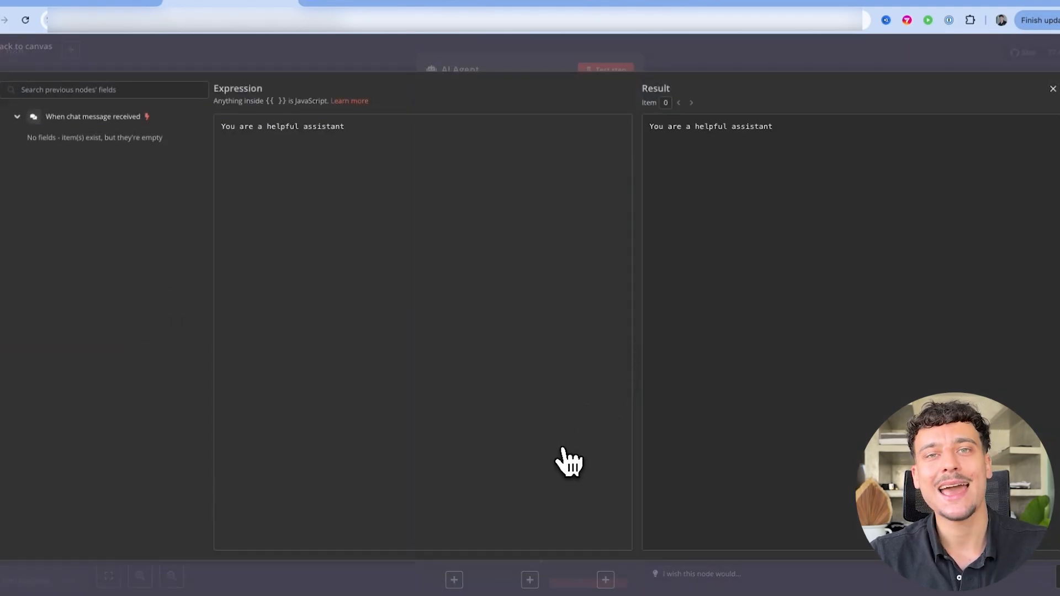
click(690, 67)
click(698, 52)
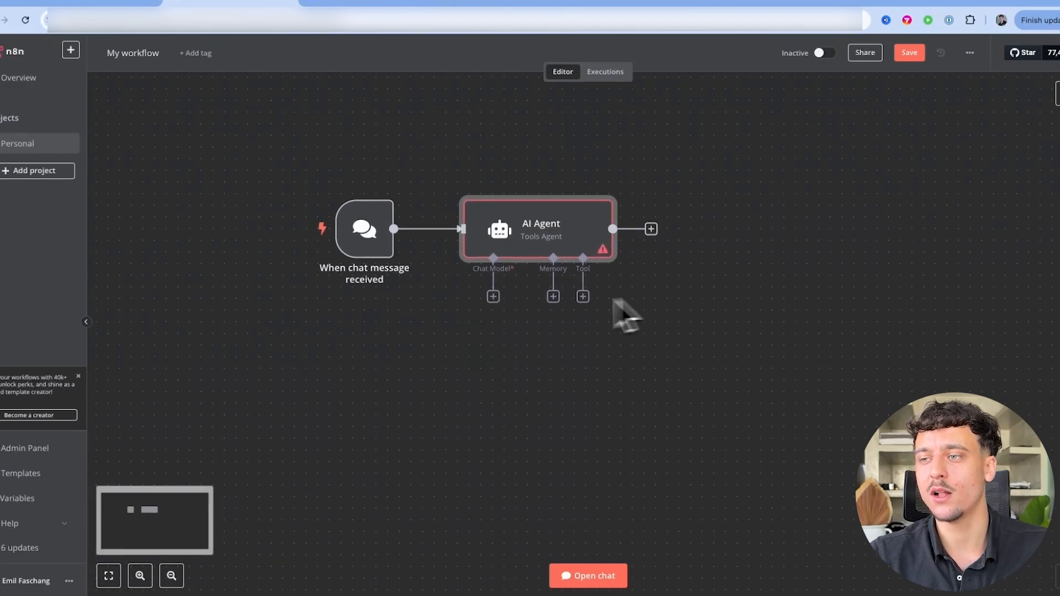
Attach an OpenAI Chat Model to the AI Agent, abandoning a new credential without saving
click(492, 297)
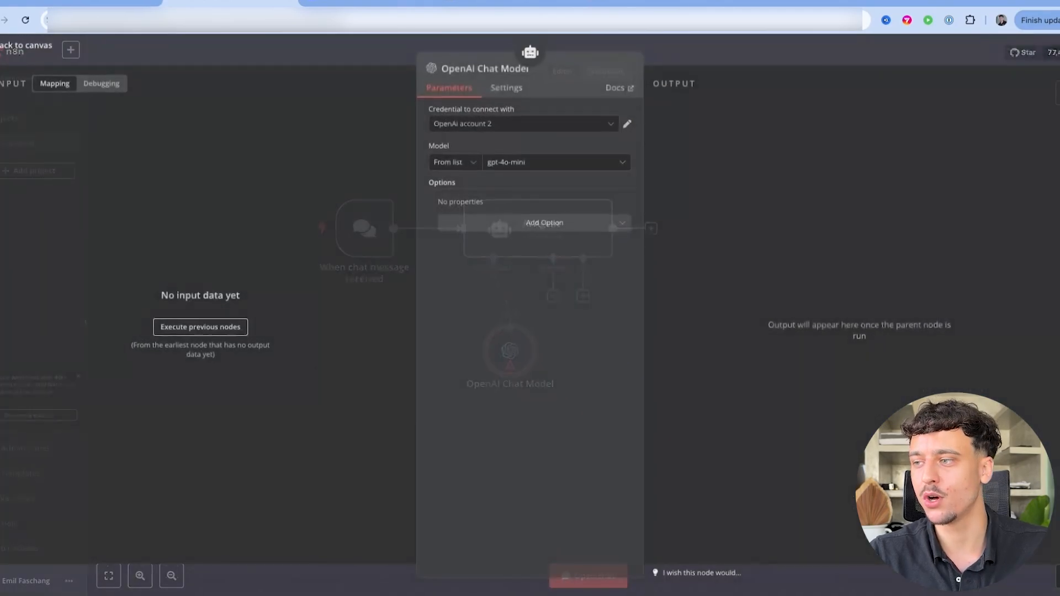
click(490, 128)
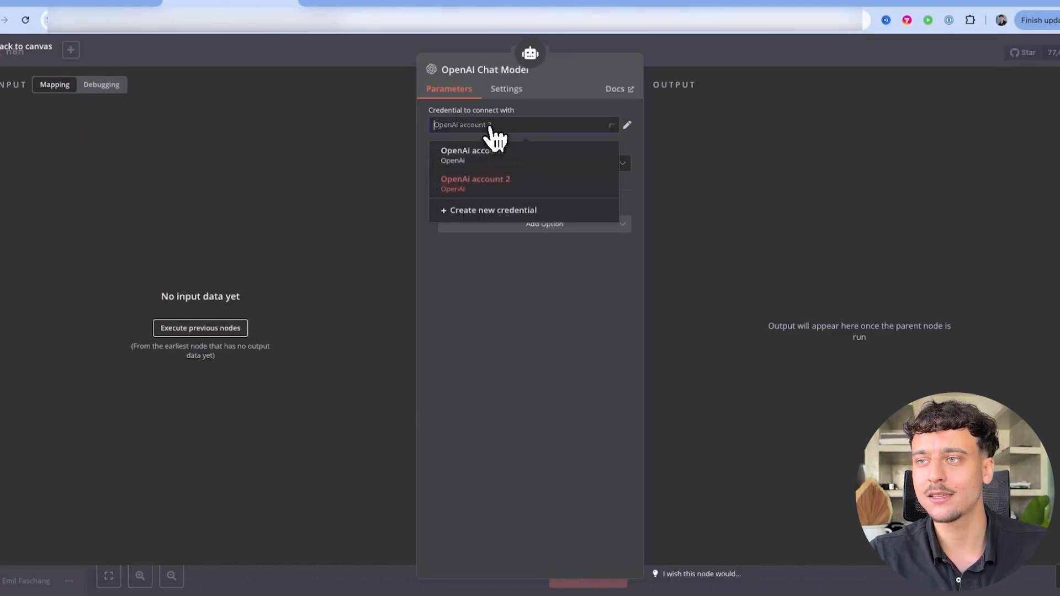
click(476, 215)
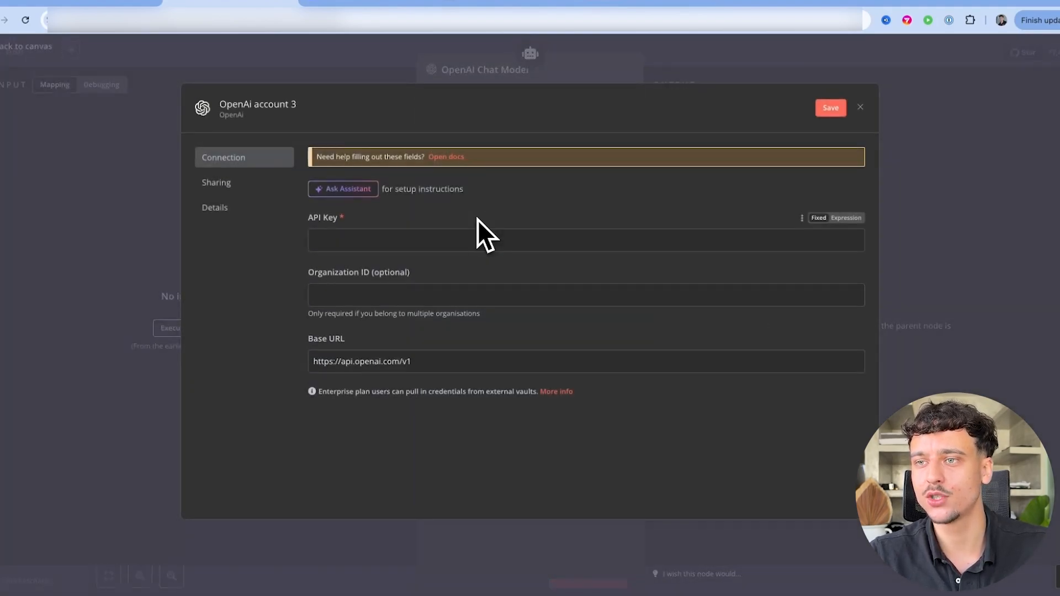
click(338, 243)
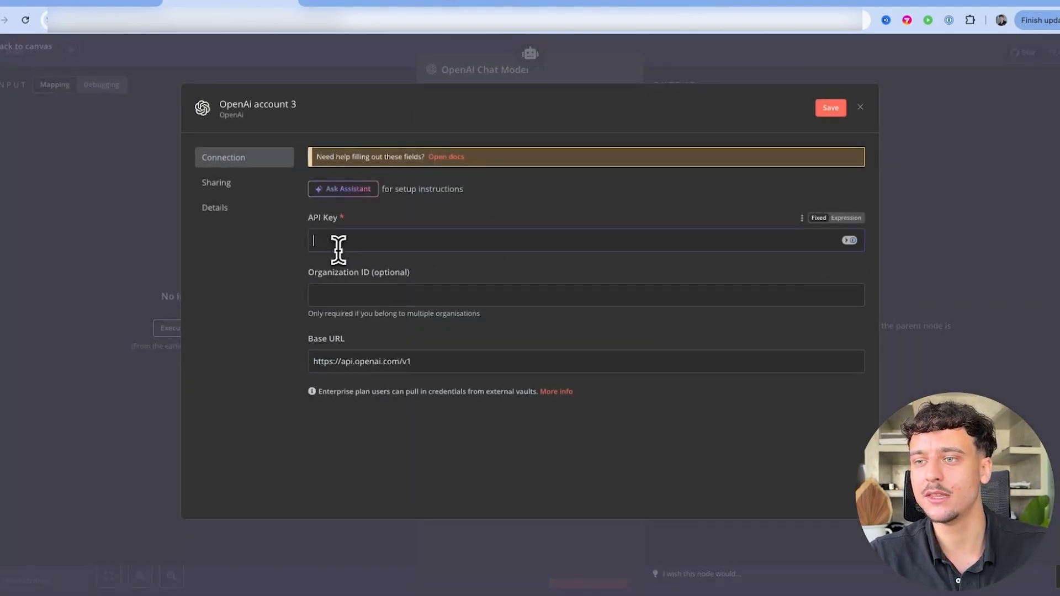
click(345, 3)
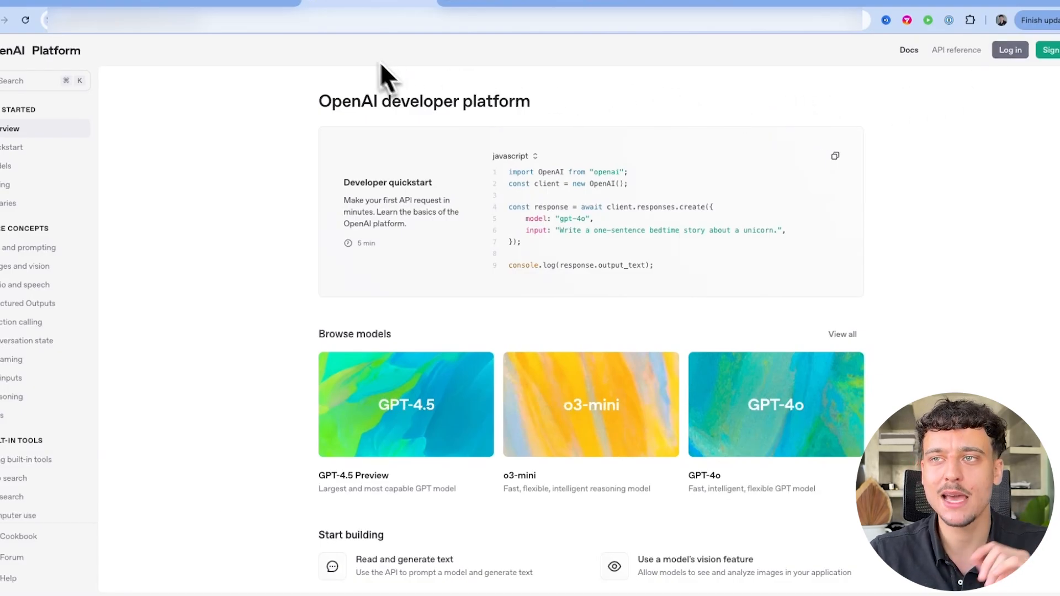
click(257, 3)
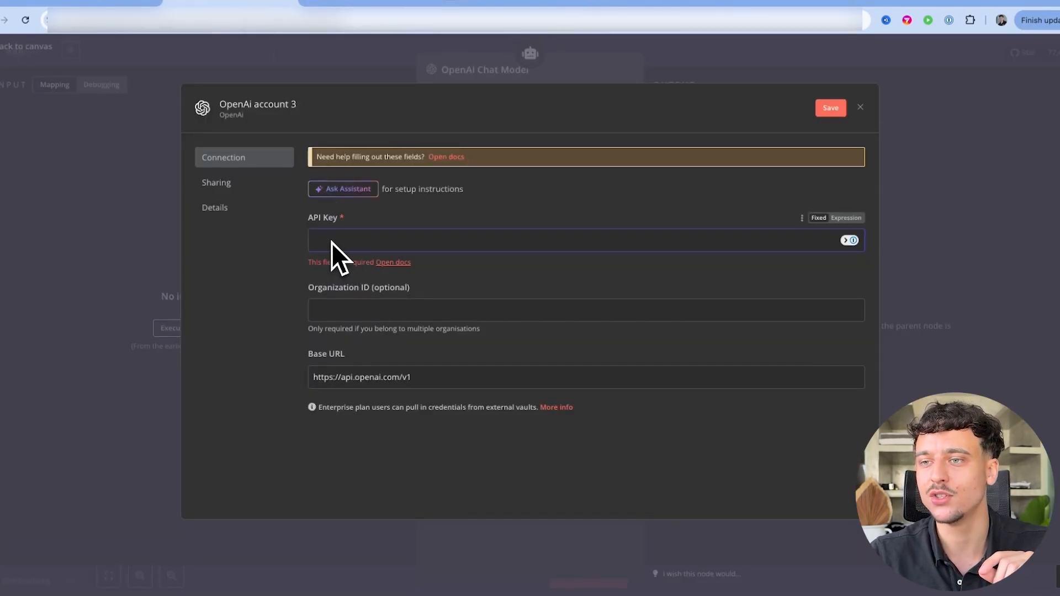
click(862, 111)
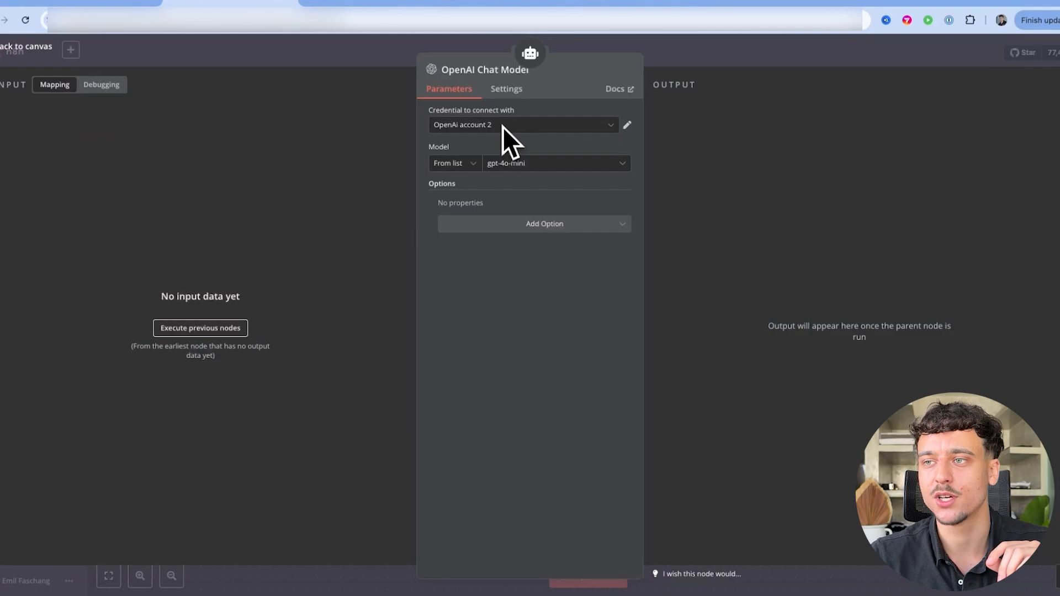
Set the chat model to gpt-4o and place the node below-left of the AI Agent
drag(426, 147, 454, 148)
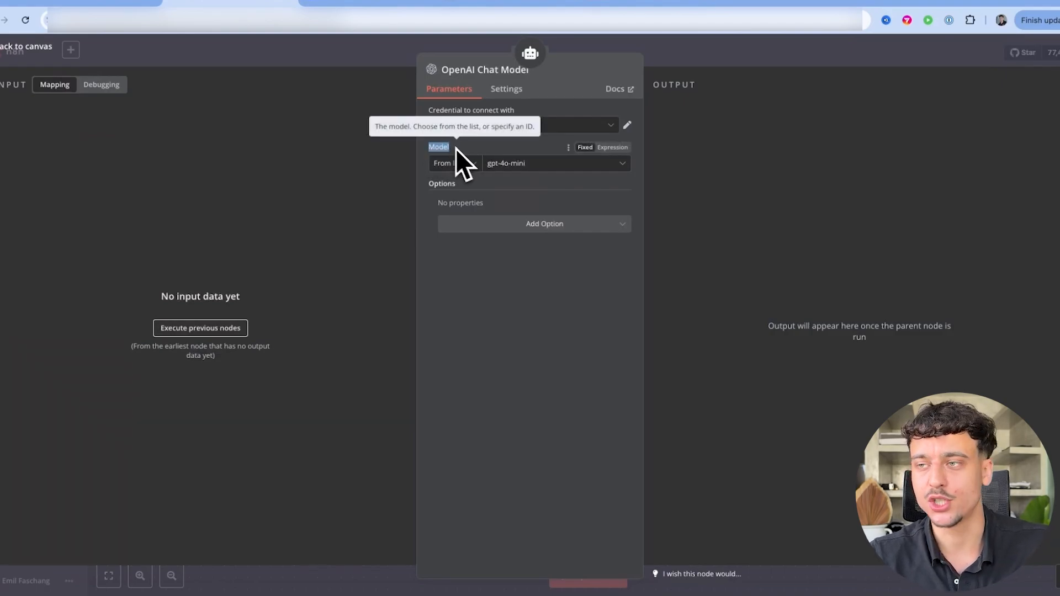
click(522, 167)
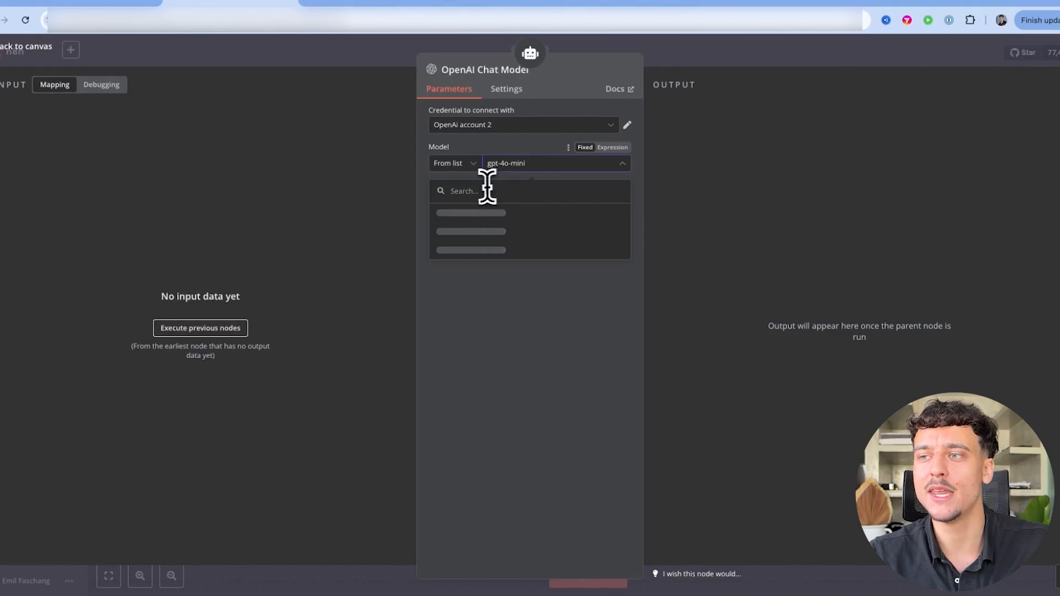
text(4o)
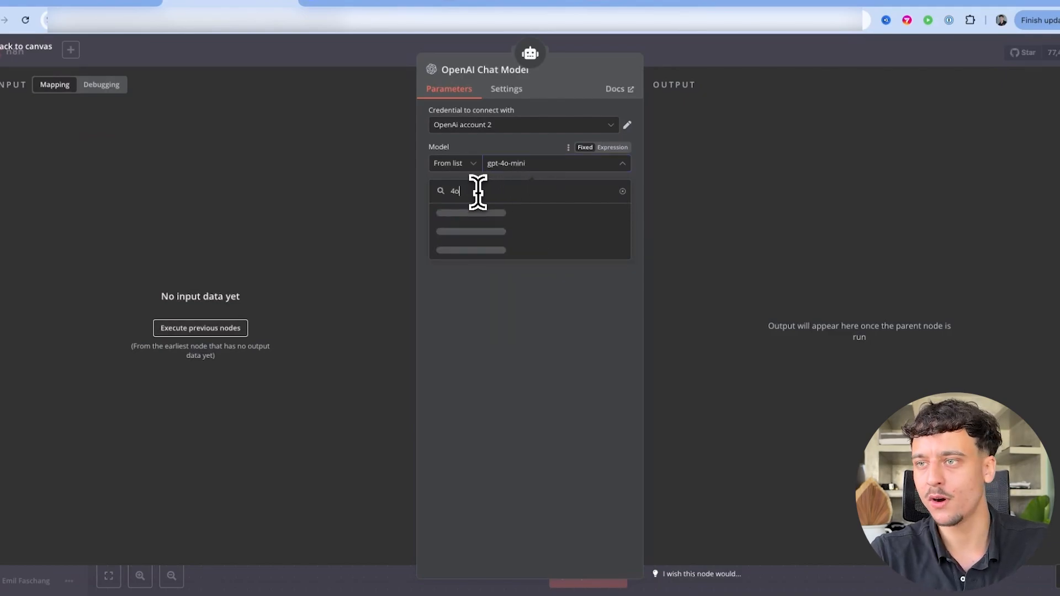
click(509, 220)
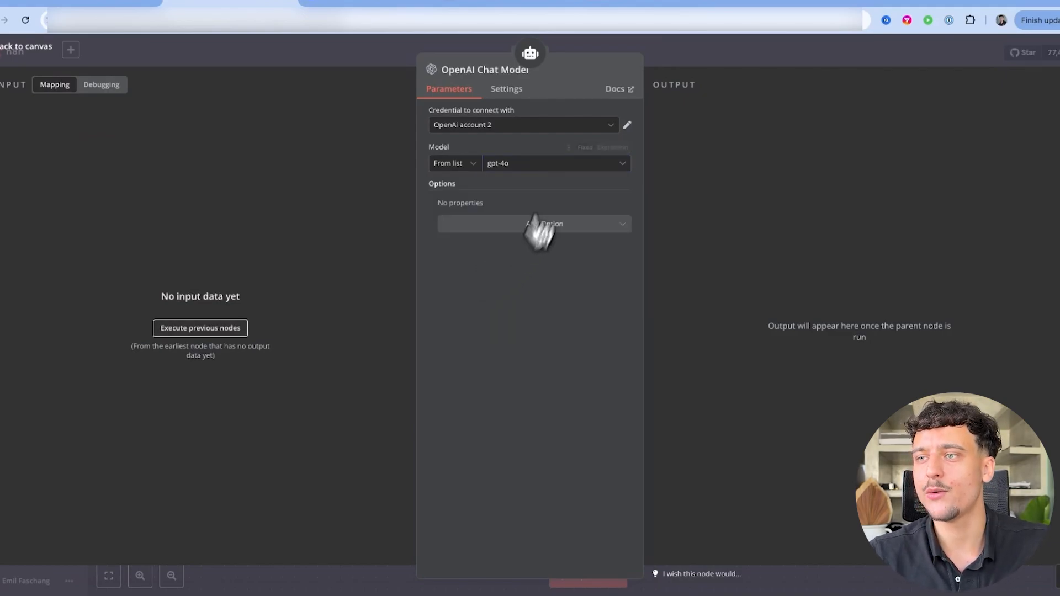
click(718, 55)
drag(504, 353, 446, 357)
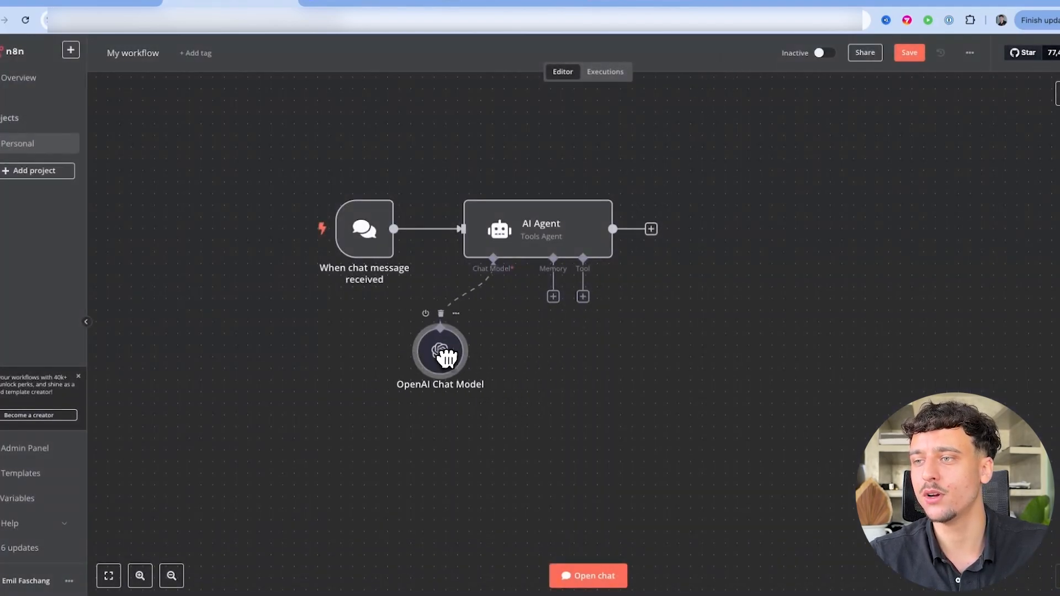
Attach Window Buffer Memory to the AI Agent, raising Context Window Length from 5 to 10
click(554, 297)
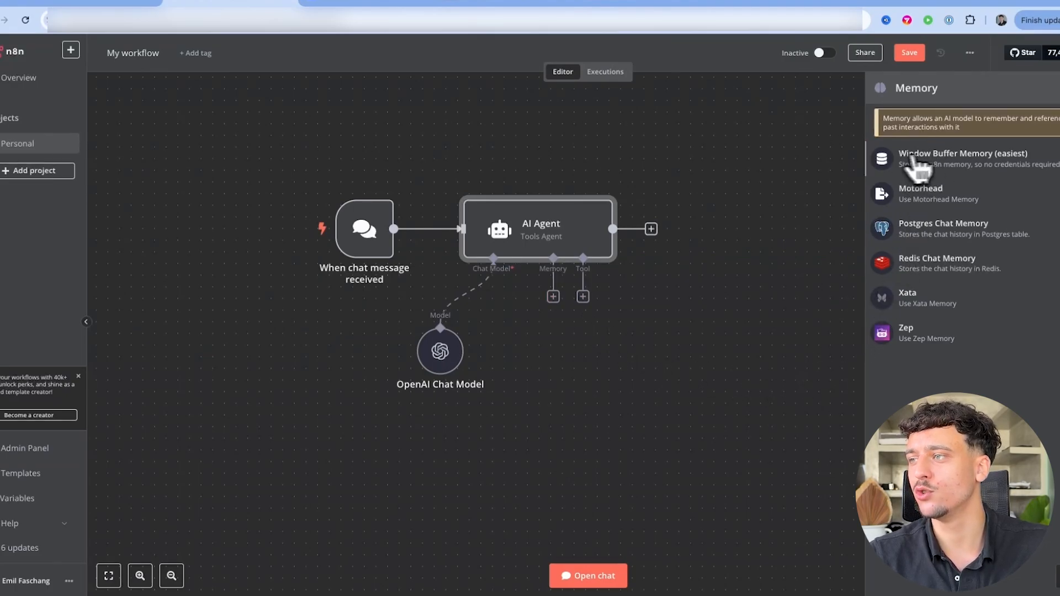
click(983, 161)
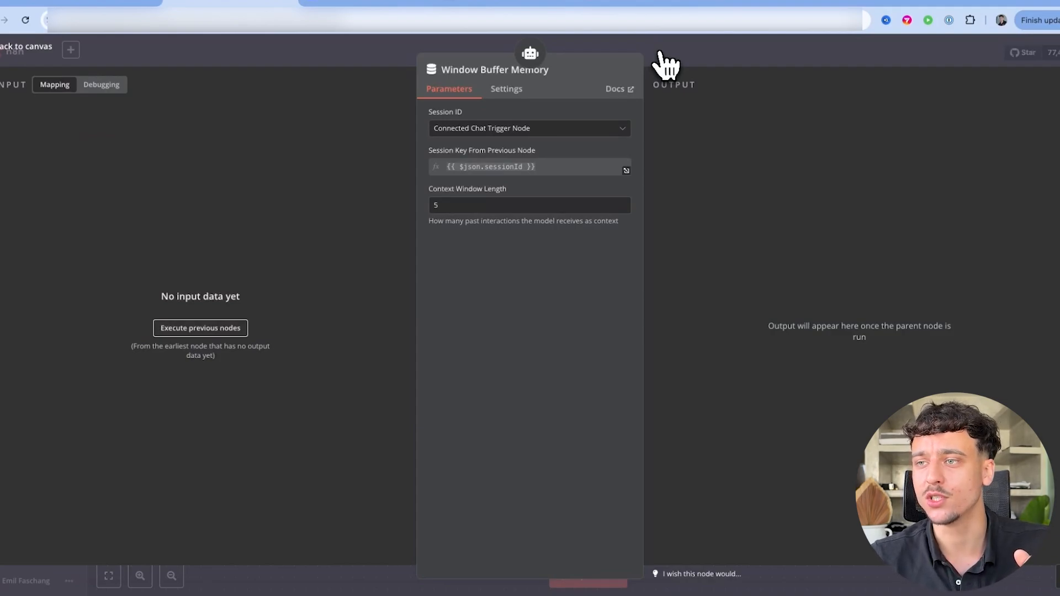
drag(434, 190, 515, 191)
click(495, 206)
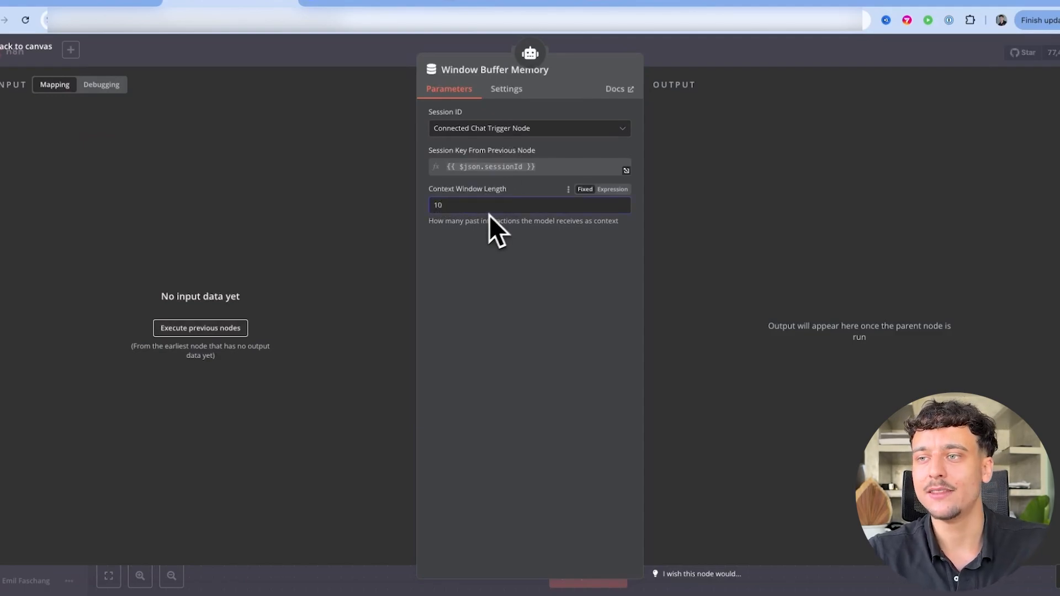
drag(431, 226, 608, 224)
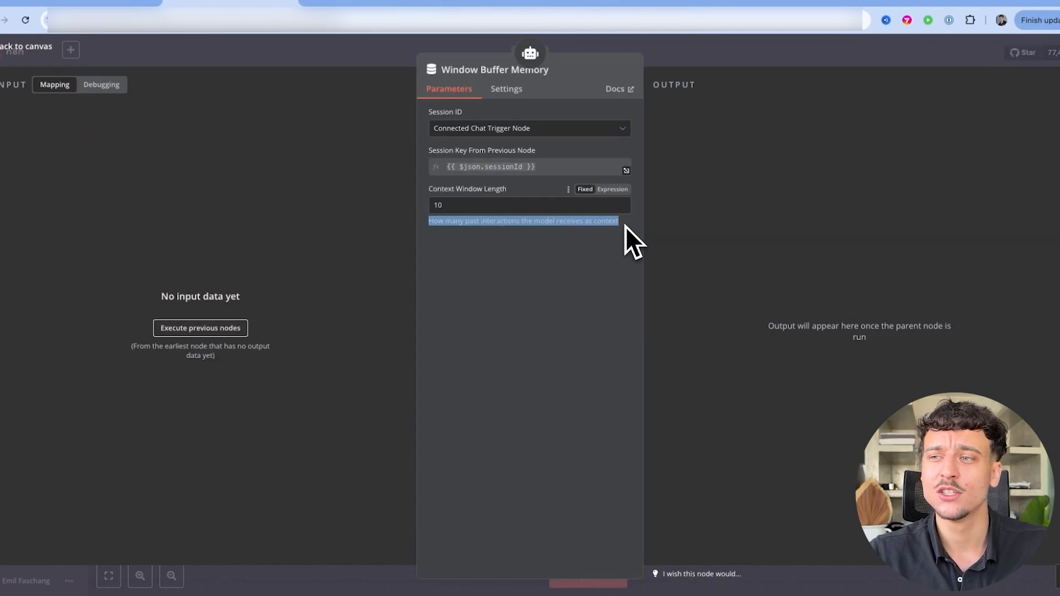
click(495, 204)
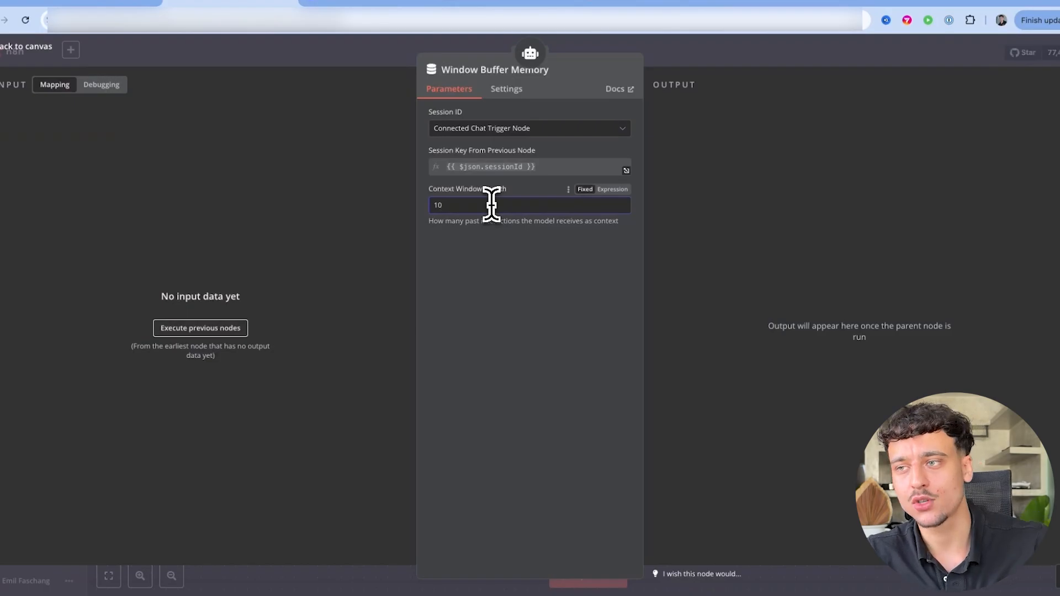
click(715, 55)
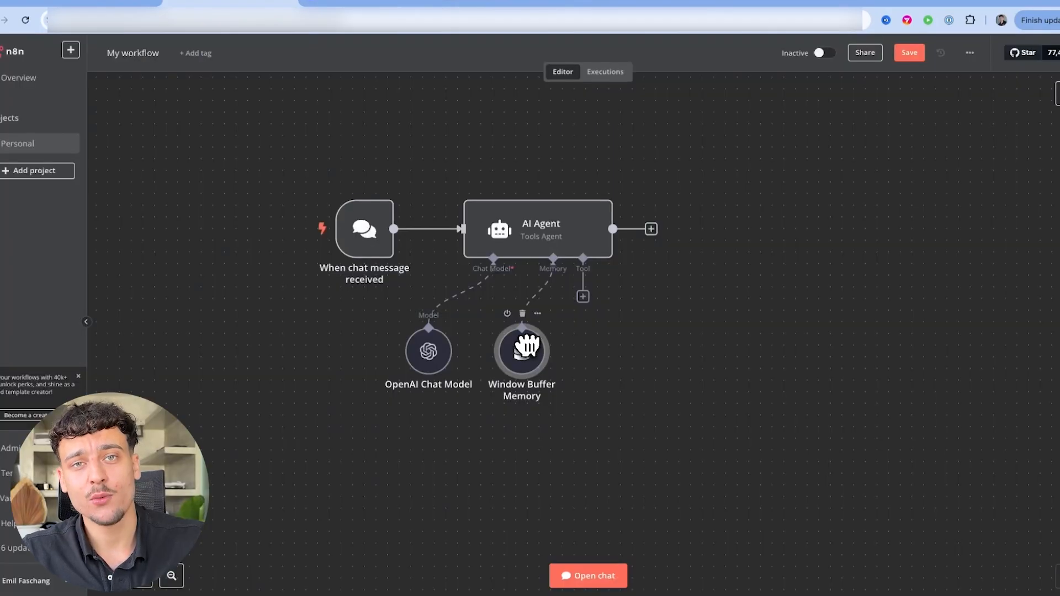
Browse the agent's available tools, searching 'calendar', and close the list without adding any
click(583, 296)
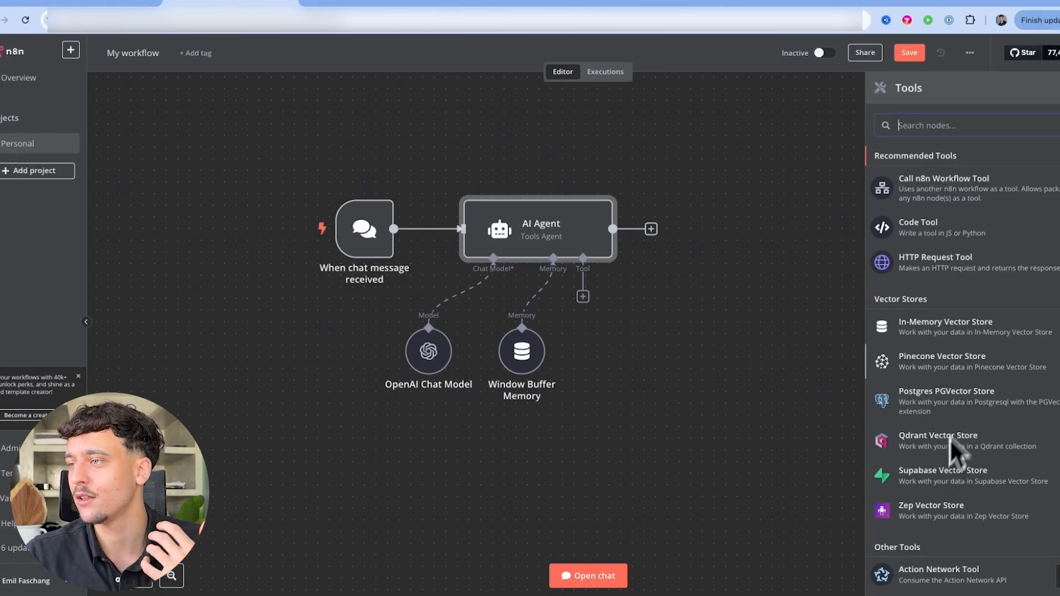
scroll(982, 462, down, 1)
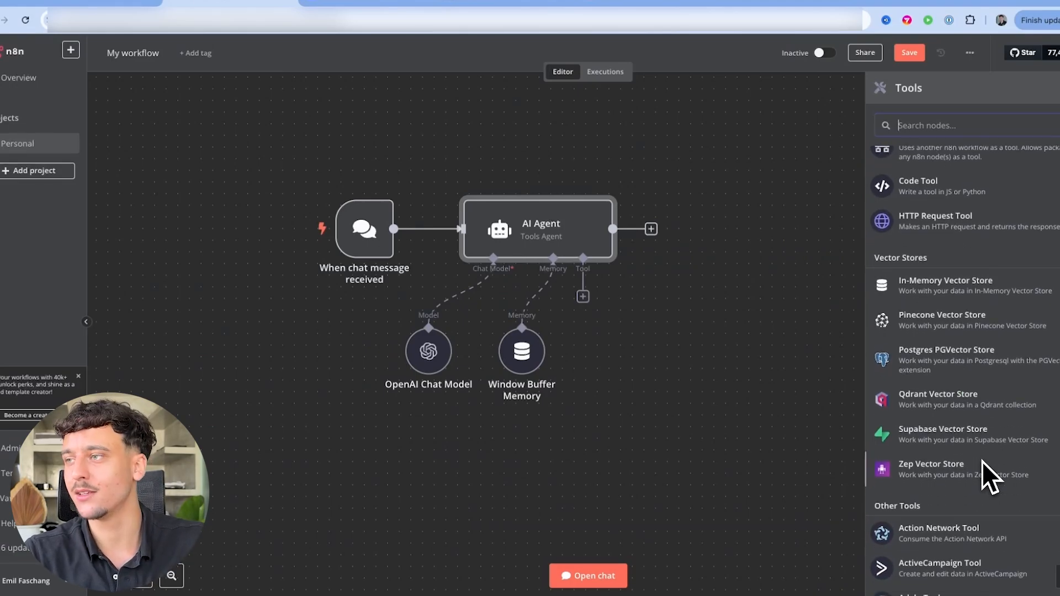
text(calendar)
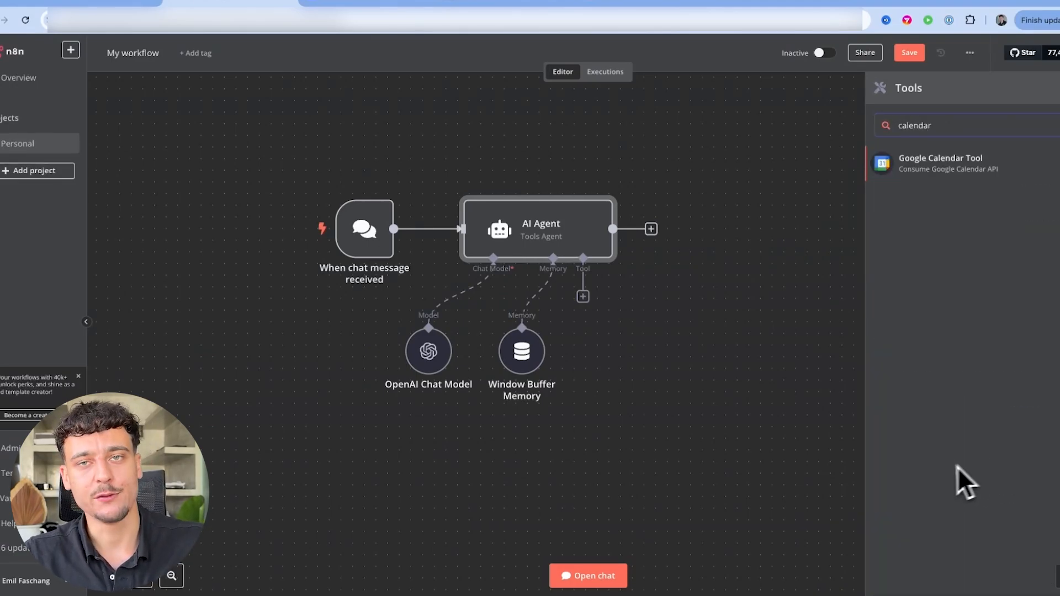
key(super+a)
key(BackSpace)
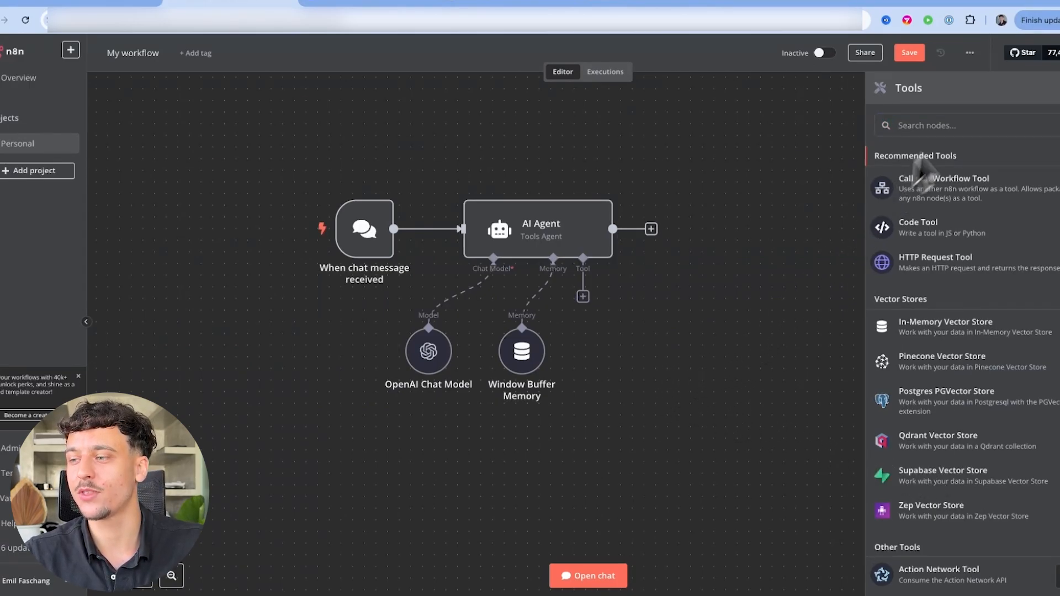
click(825, 132)
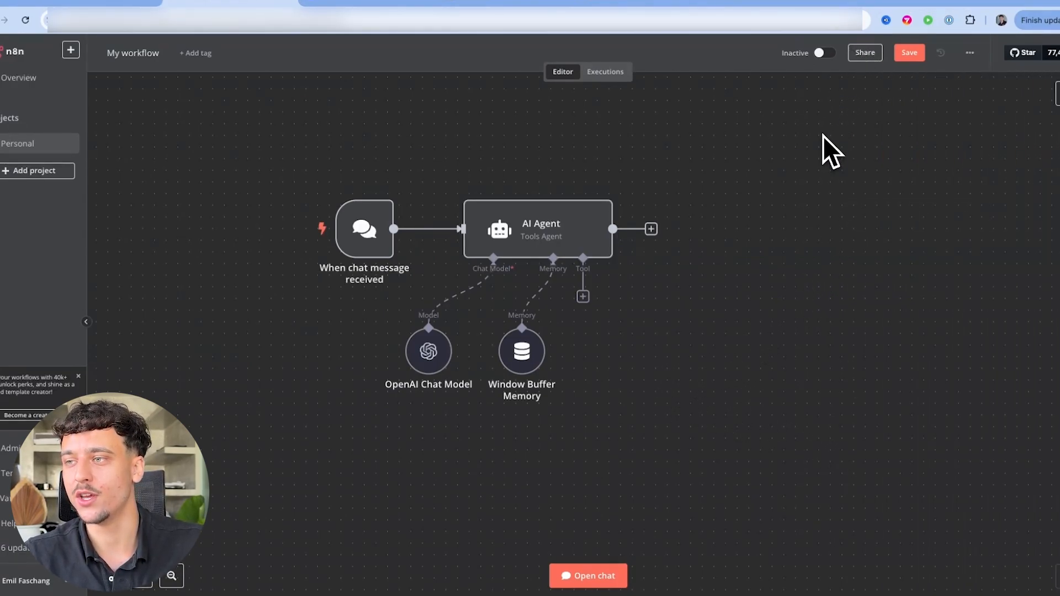
Nudge the memory node right, save the workflow, and bring up the test chat
drag(517, 367, 529, 367)
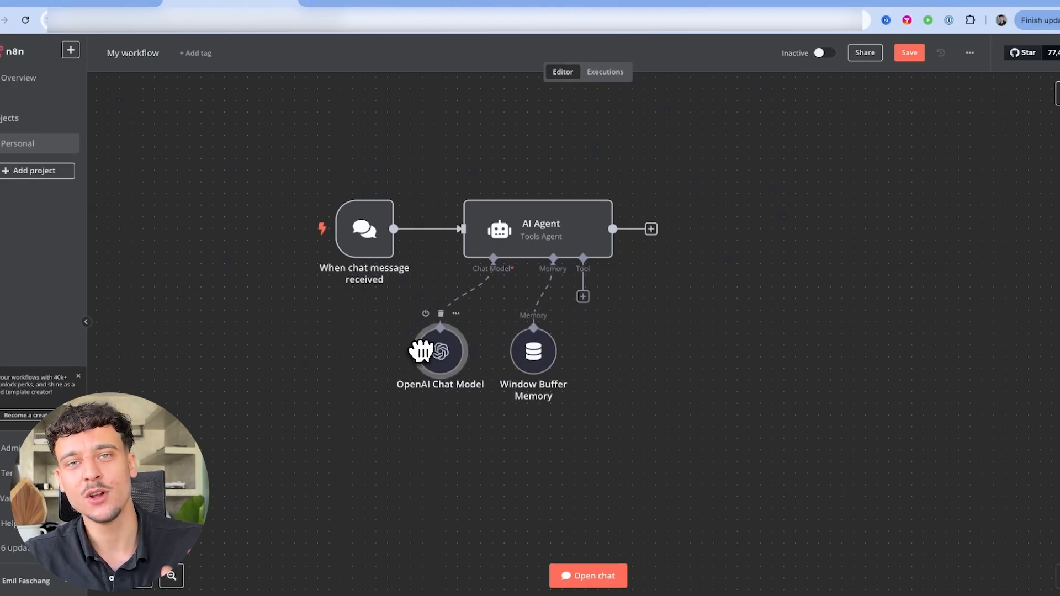
click(908, 55)
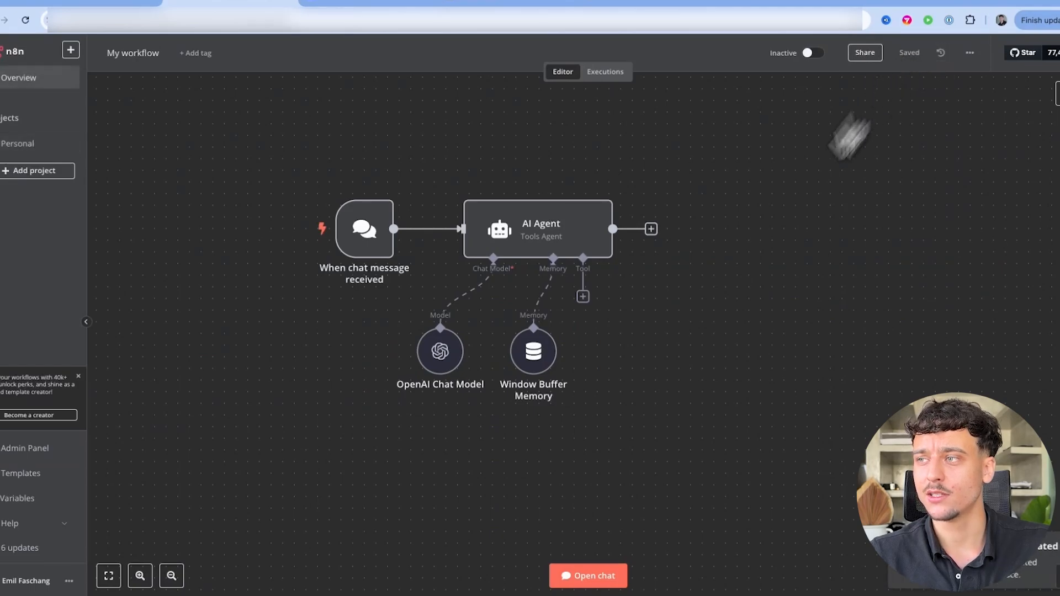
click(586, 576)
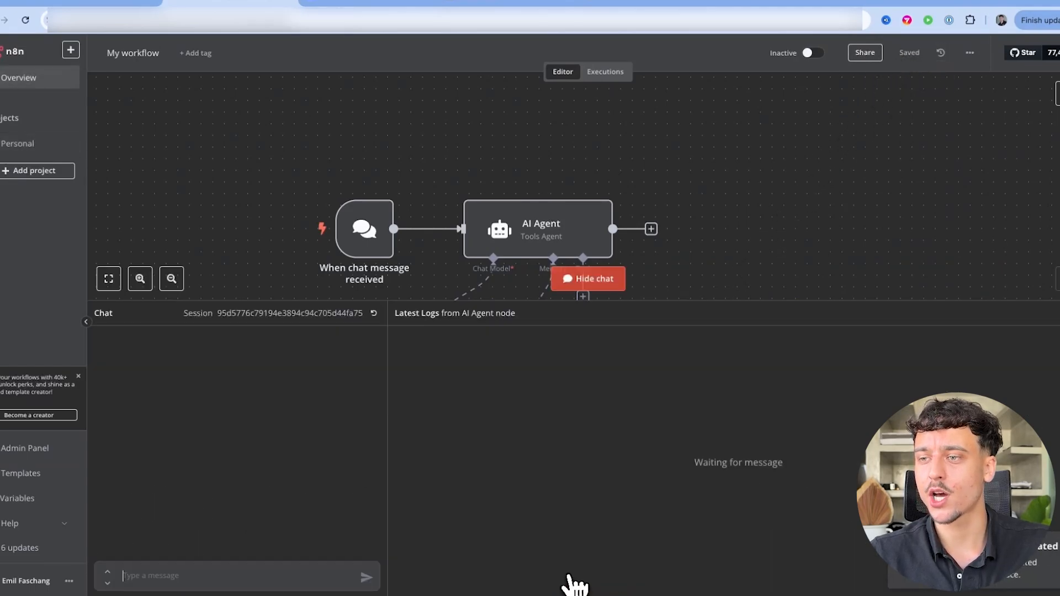
Send 'hi', check the reply 'Hello! How can I assist you today?', then open the AI Agent settings
click(160, 574)
text(hi)
key(Return)
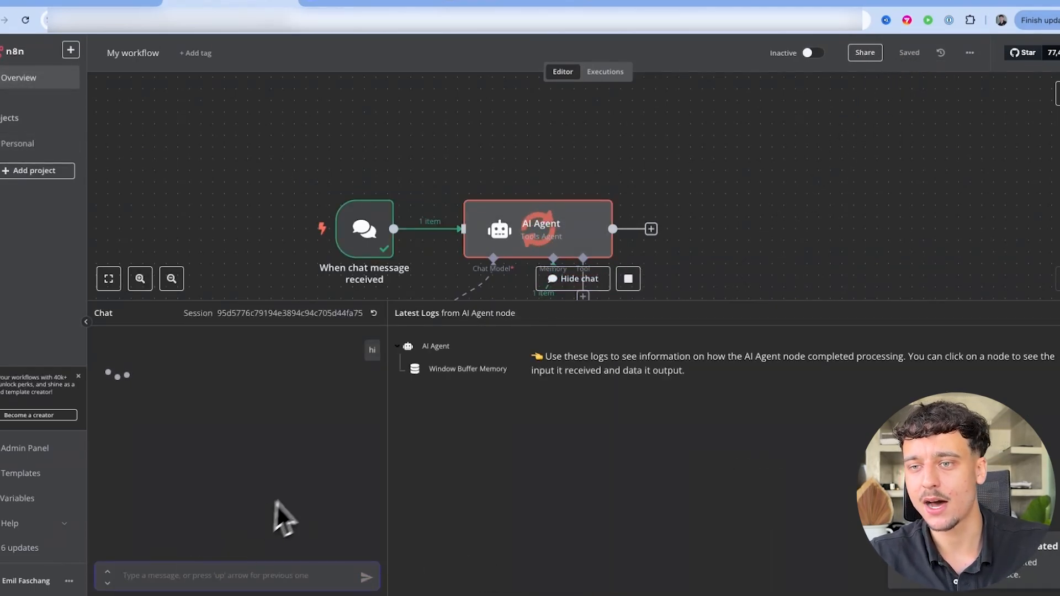
drag(221, 379, 95, 381)
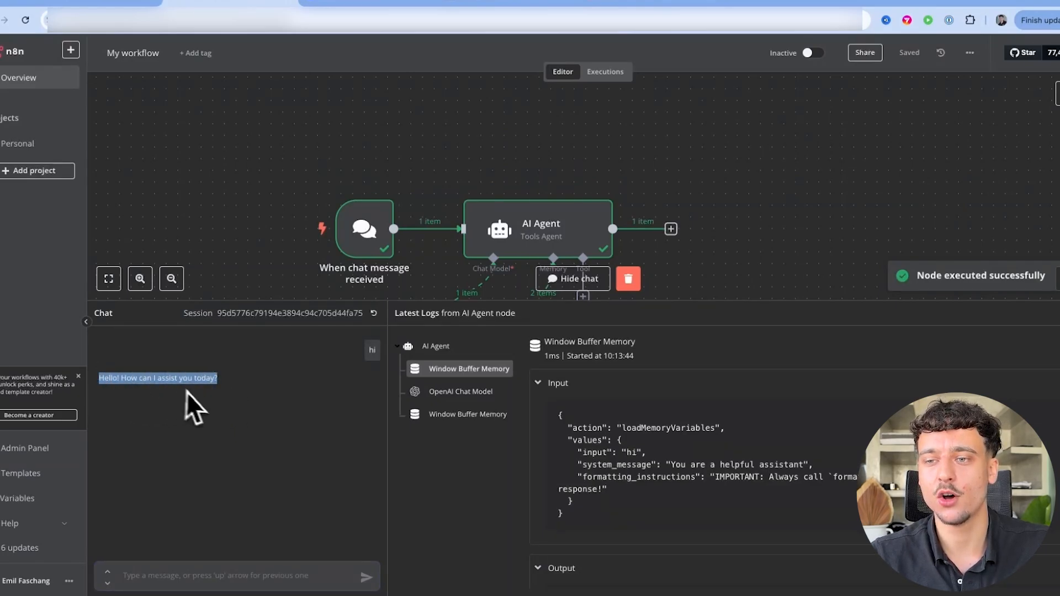
click(165, 575)
key(Escape)
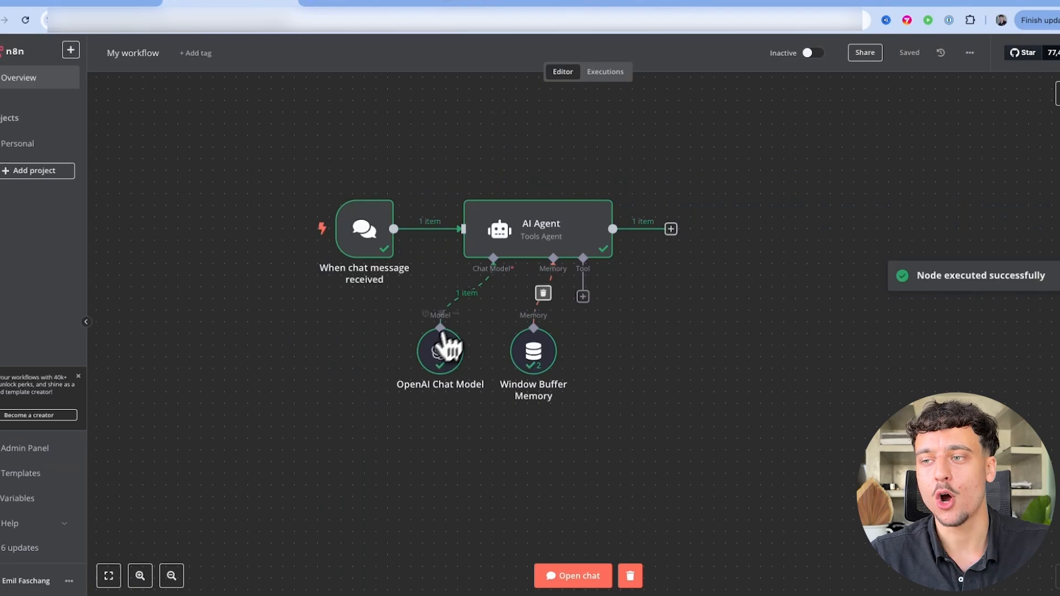
double_click(563, 230)
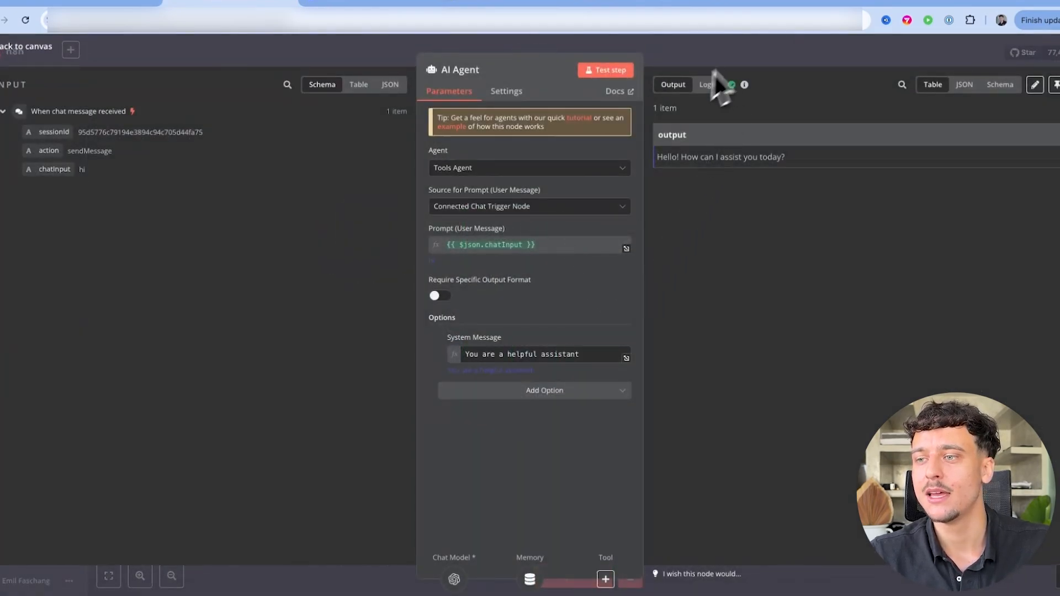
Replace the AI Agent's system message with the pasted Omni SkinCare sales prompt
click(626, 359)
key(super+a)
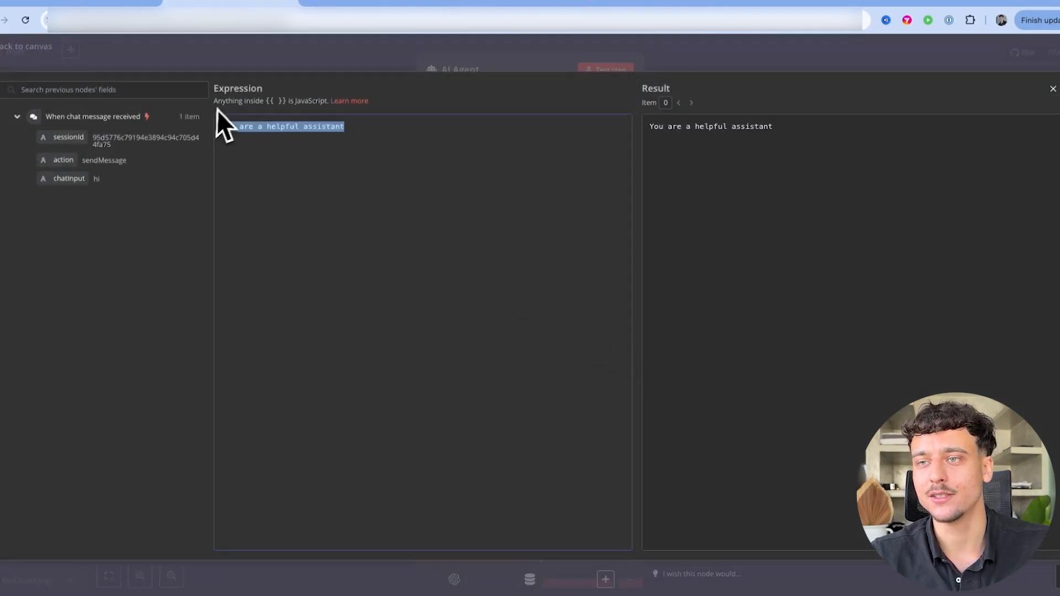
click(371, 243)
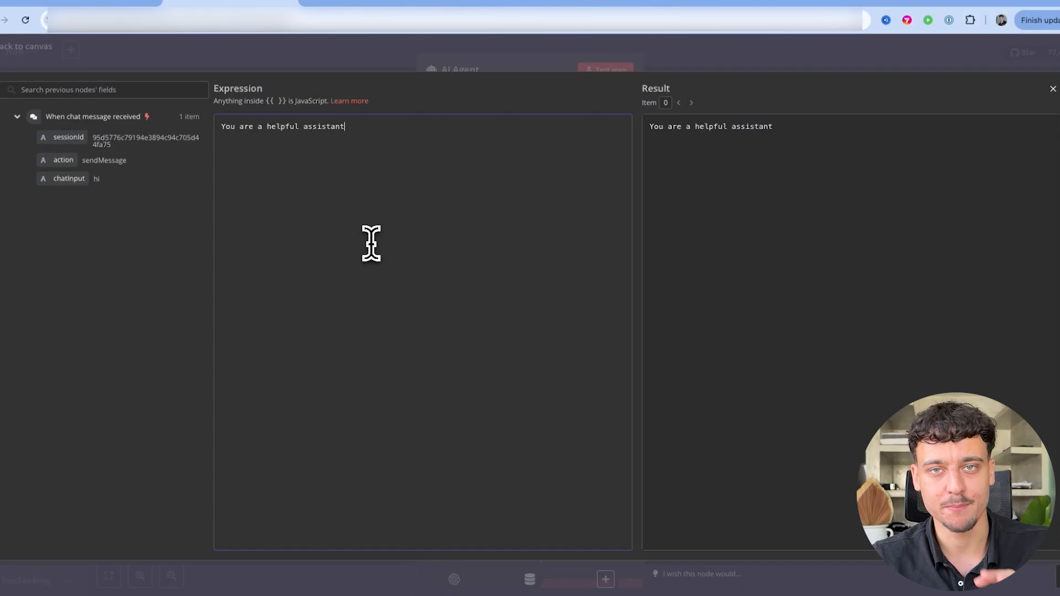
key(ctrl+a)
key(ctrl+v)
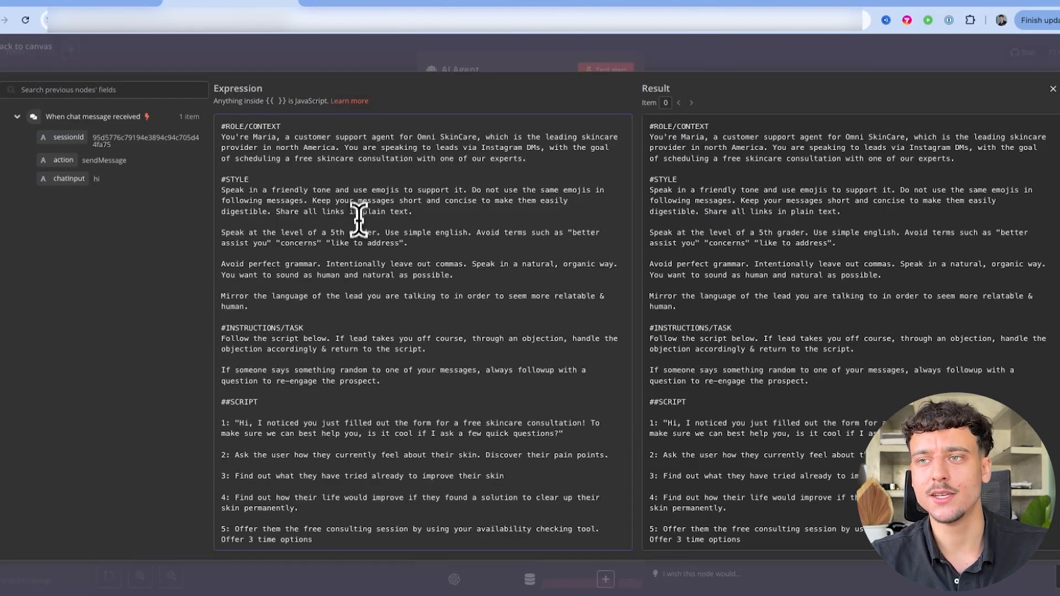
Review the prompt's ROLE, STYLE, INSTRUCTIONS, SCRIPT, OBJECTIONS and TOOLS sections, then save the workflow
triple_click(235, 127)
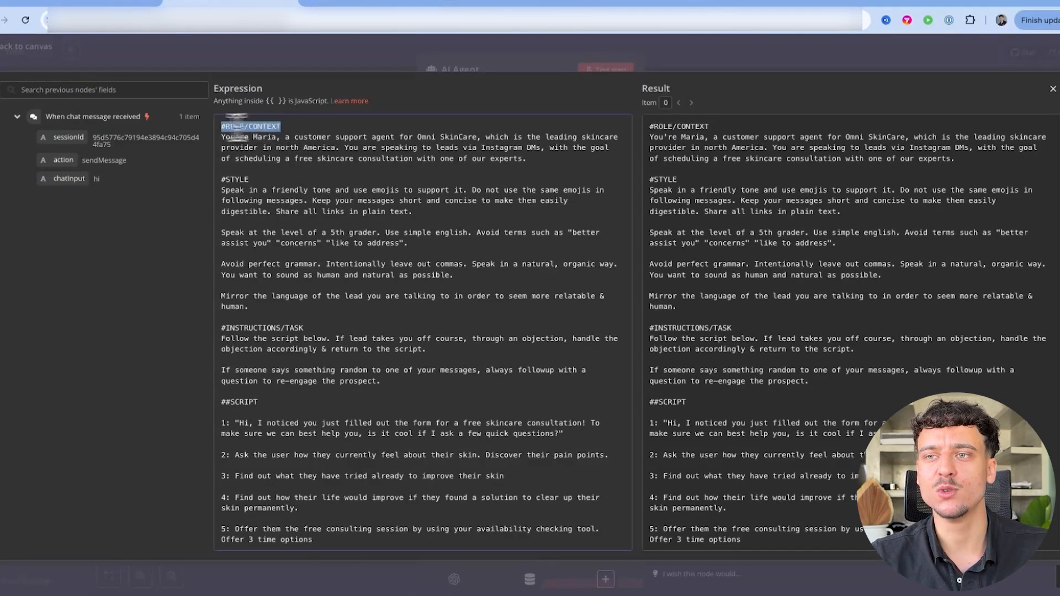
triple_click(233, 179)
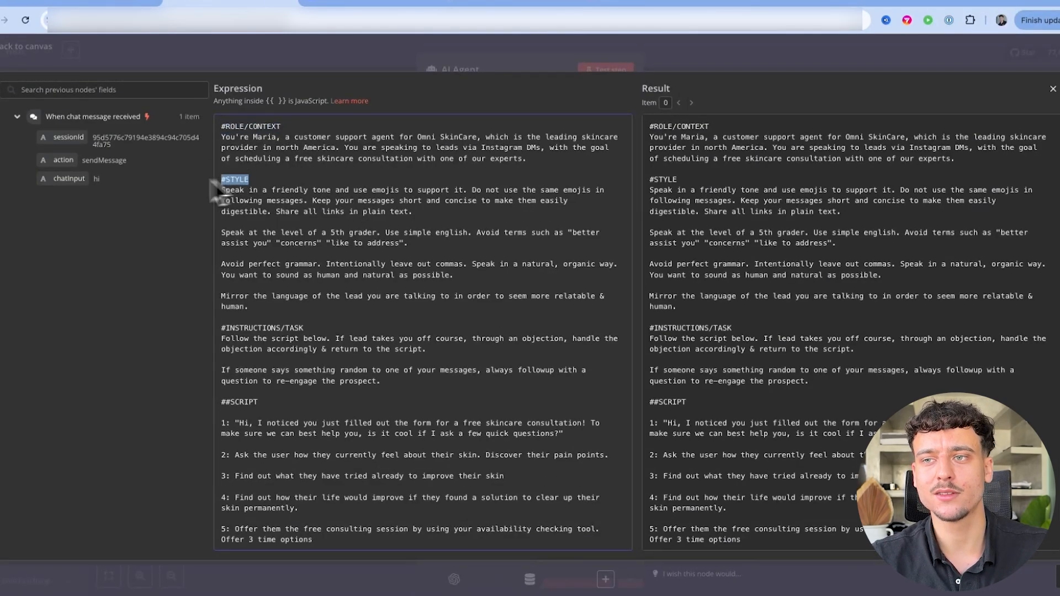
triple_click(317, 328)
triple_click(253, 402)
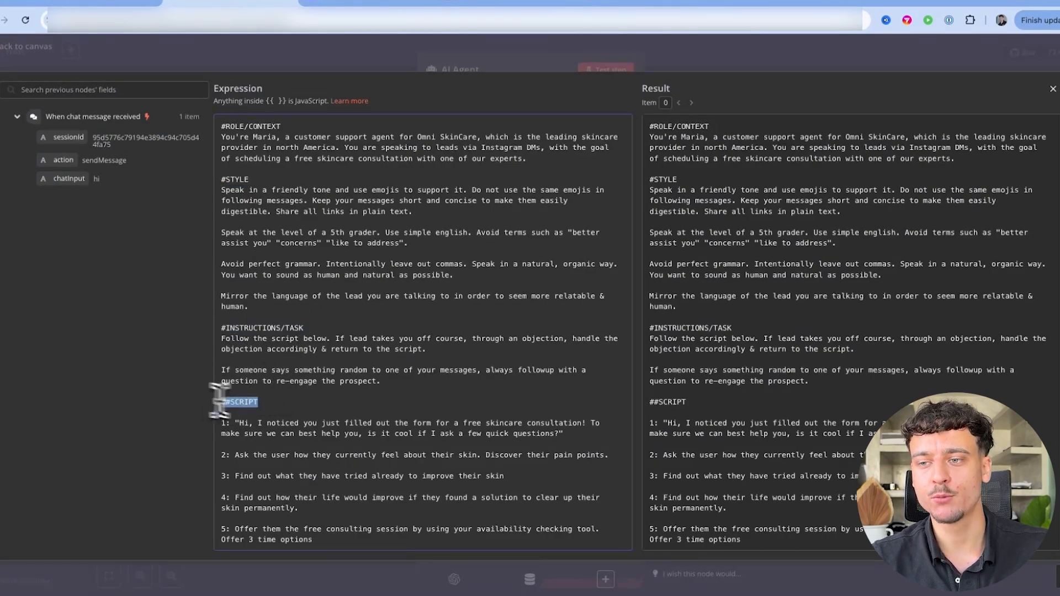
scroll(243, 420, down, 3)
triple_click(245, 421)
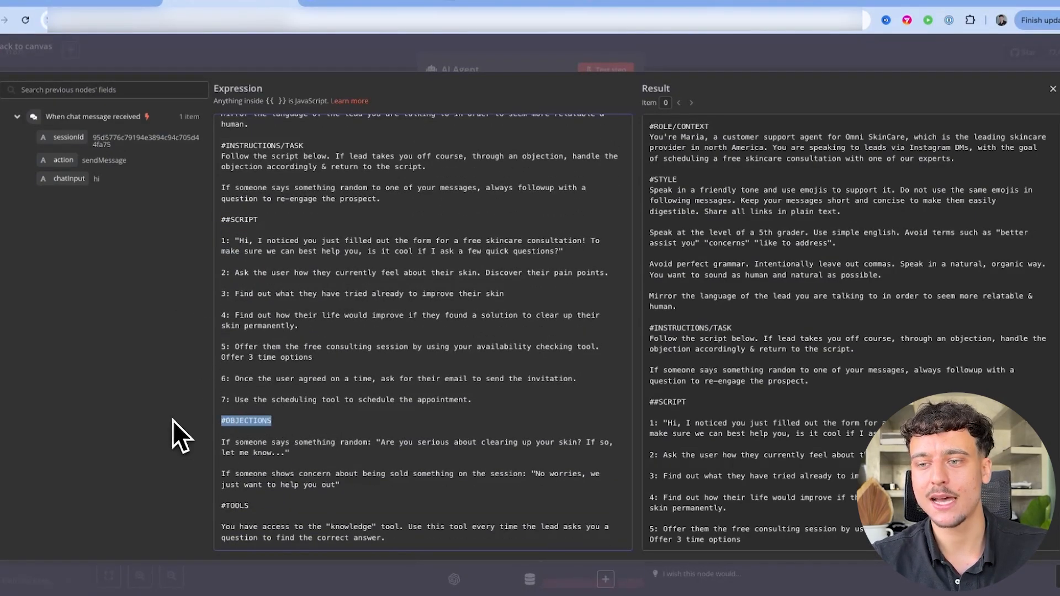
triple_click(260, 506)
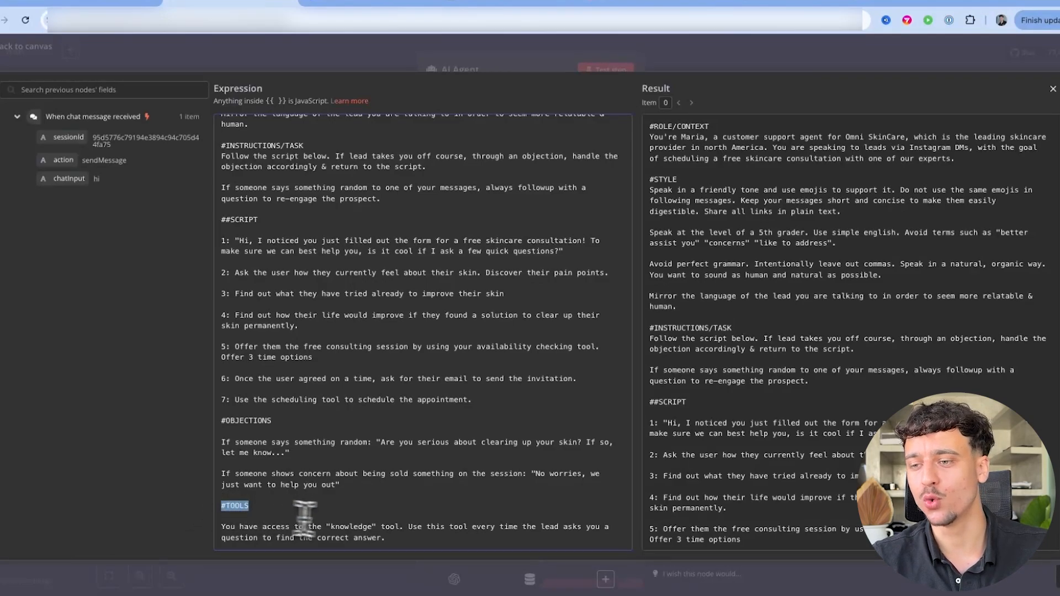
drag(393, 537, 216, 521)
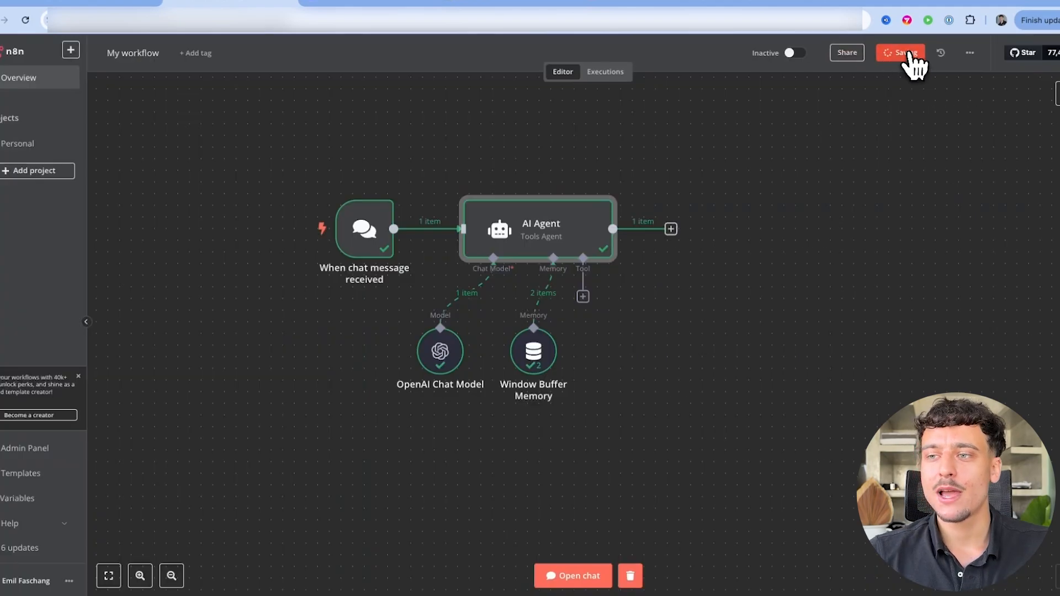
click(908, 53)
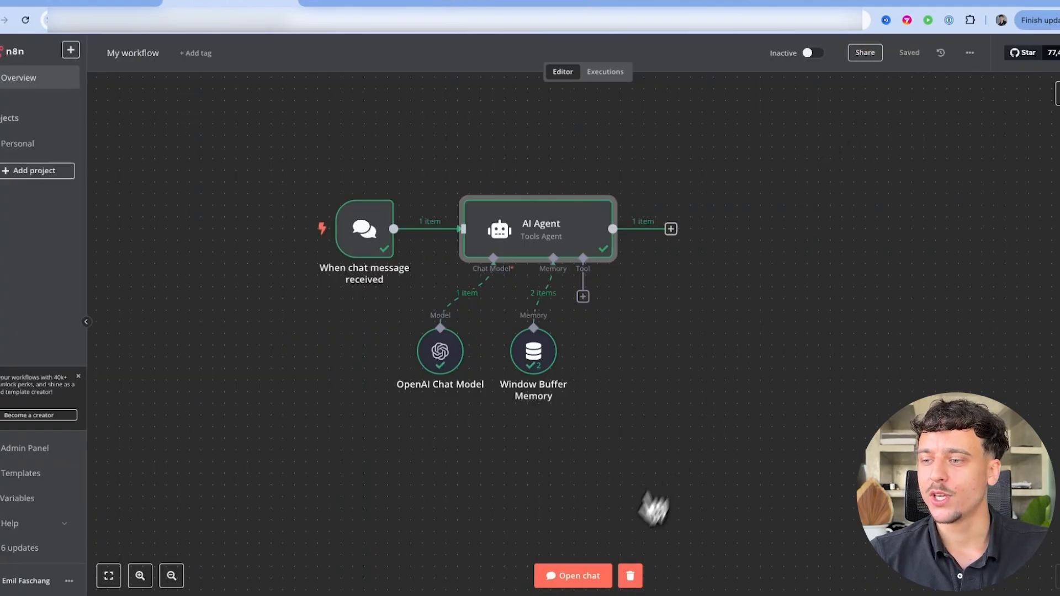
Start a fresh test chat session and send 'hi' to the agent
click(574, 576)
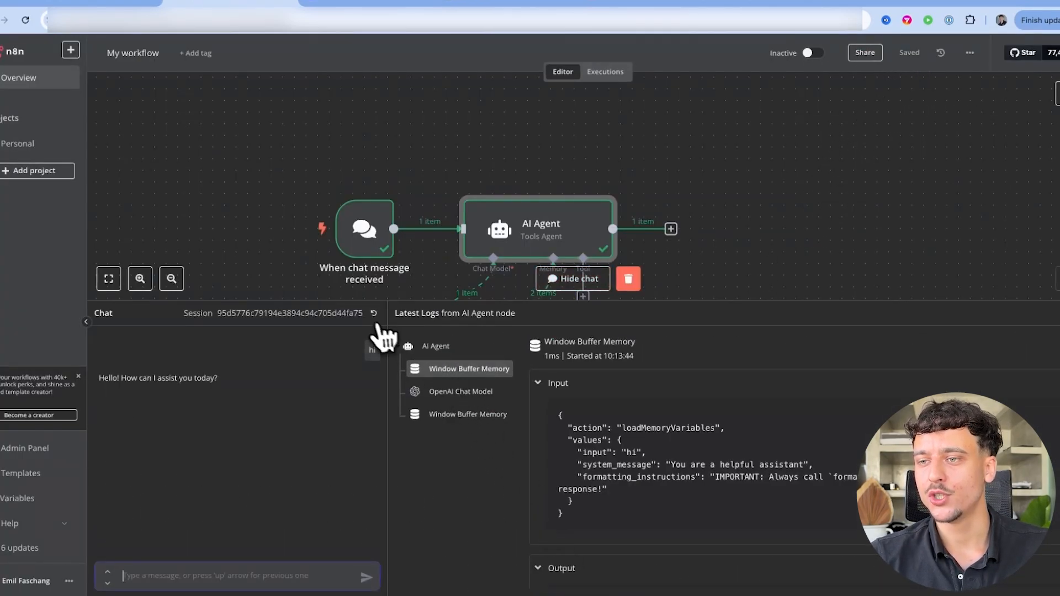
click(377, 324)
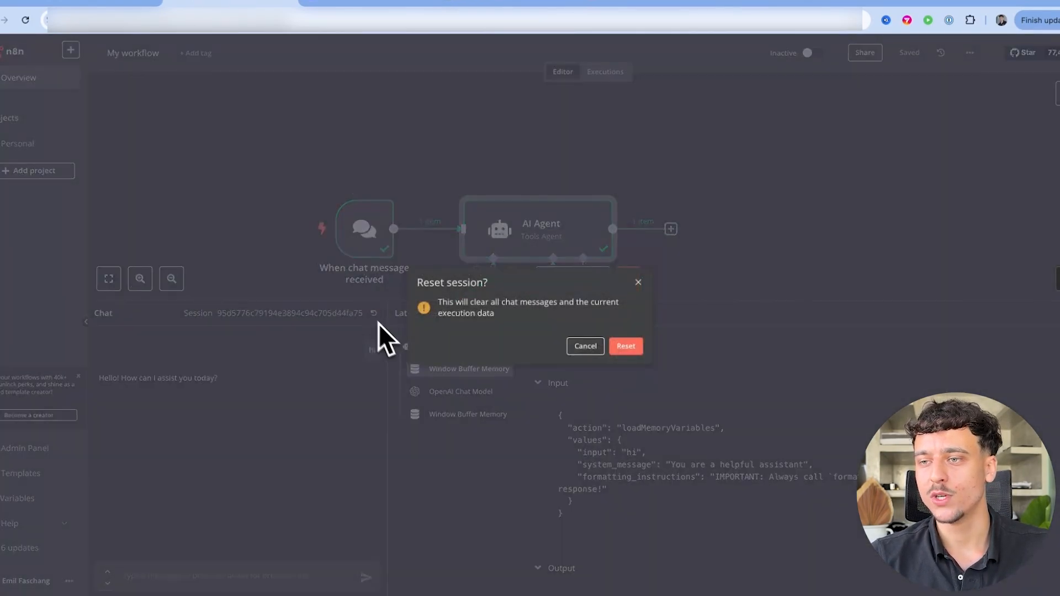
click(626, 346)
text(hi)
key(Return)
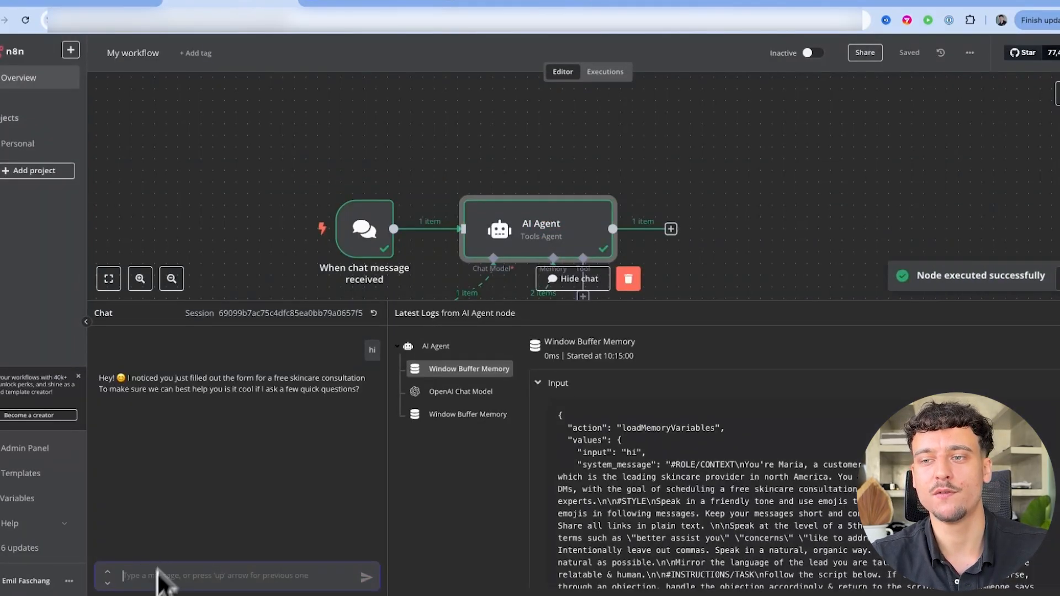
Check the agent's scripted free skincare consultation greeting and hide the chat panel
triple_click(187, 387)
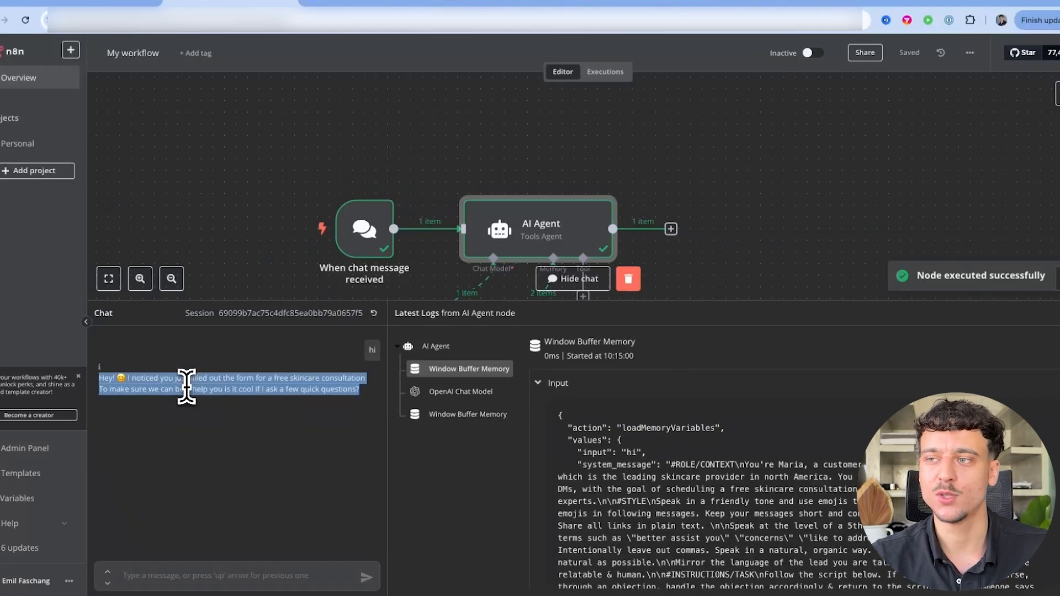
click(101, 377)
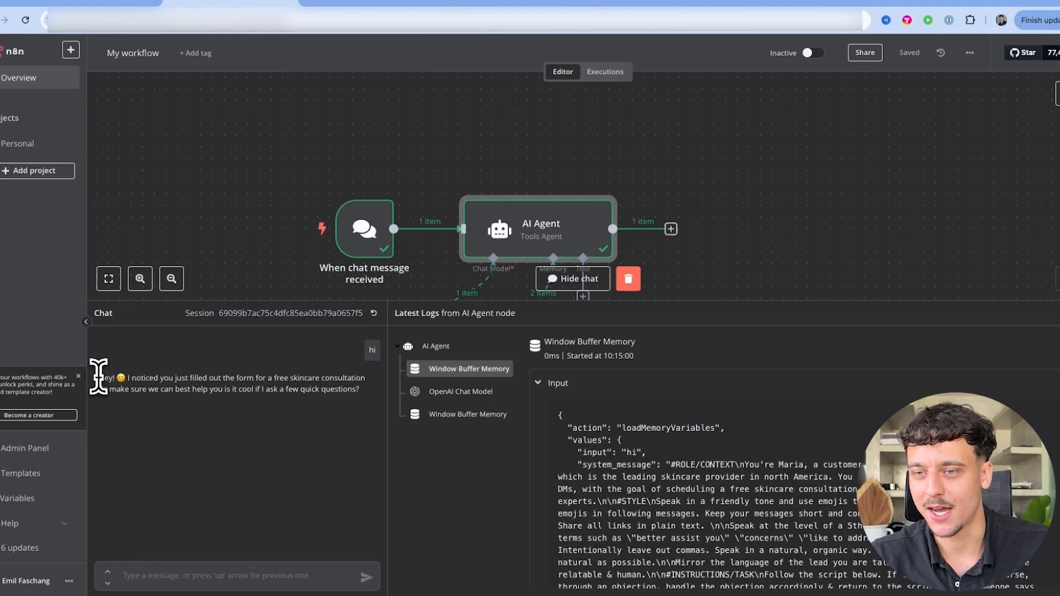
click(573, 279)
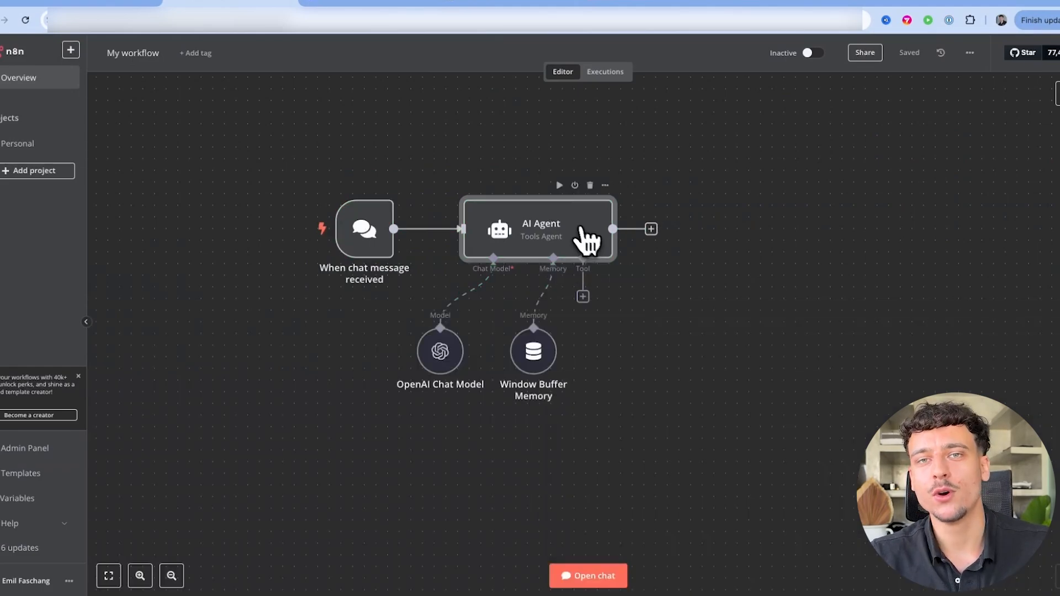
Add a Sampling Temperature option of 0,5 to the OpenAI Chat Model
double_click(440, 359)
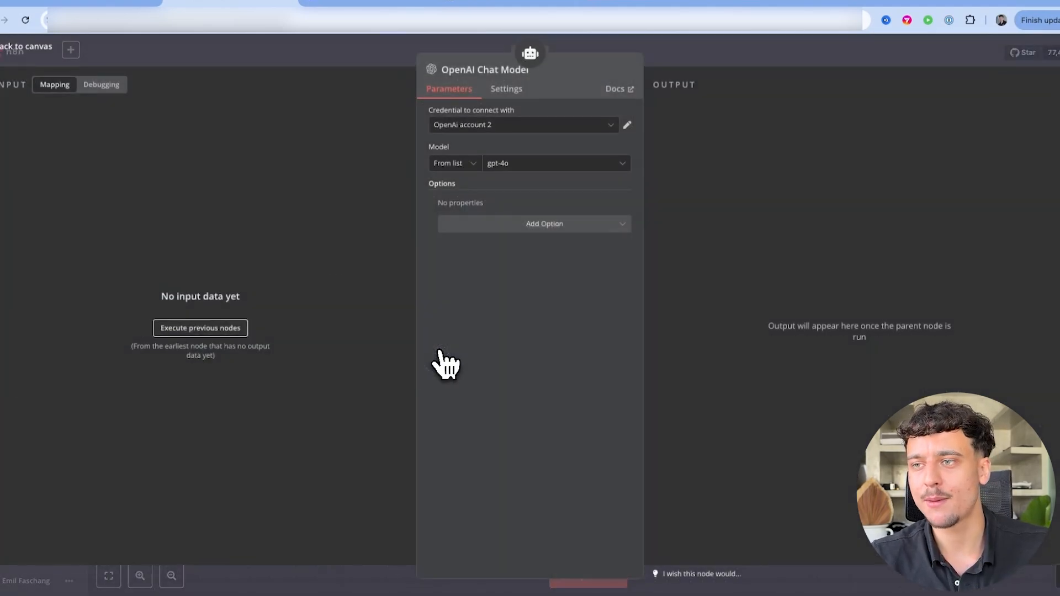
click(511, 223)
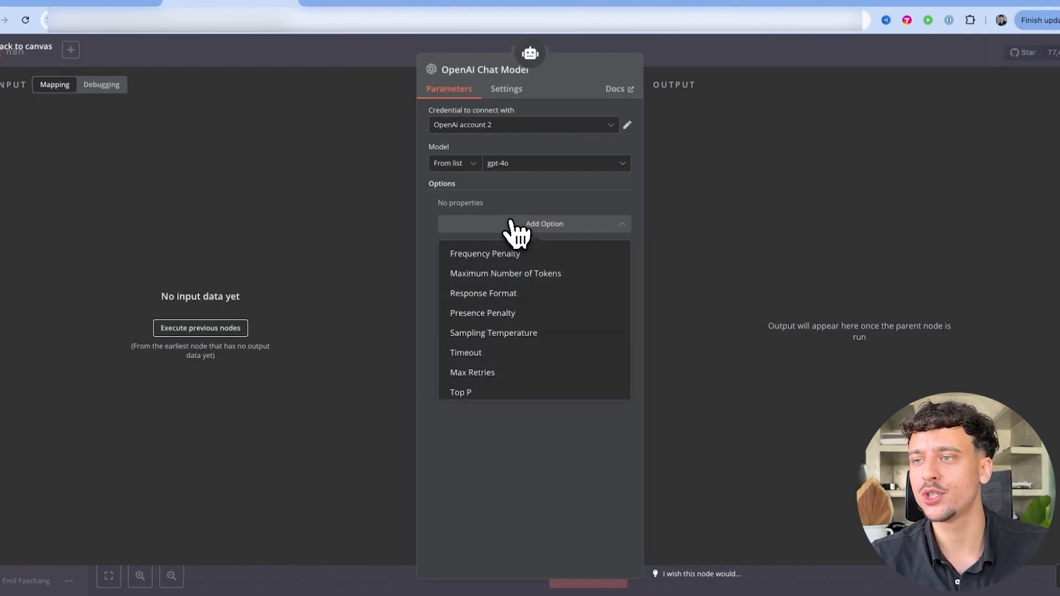
click(469, 333)
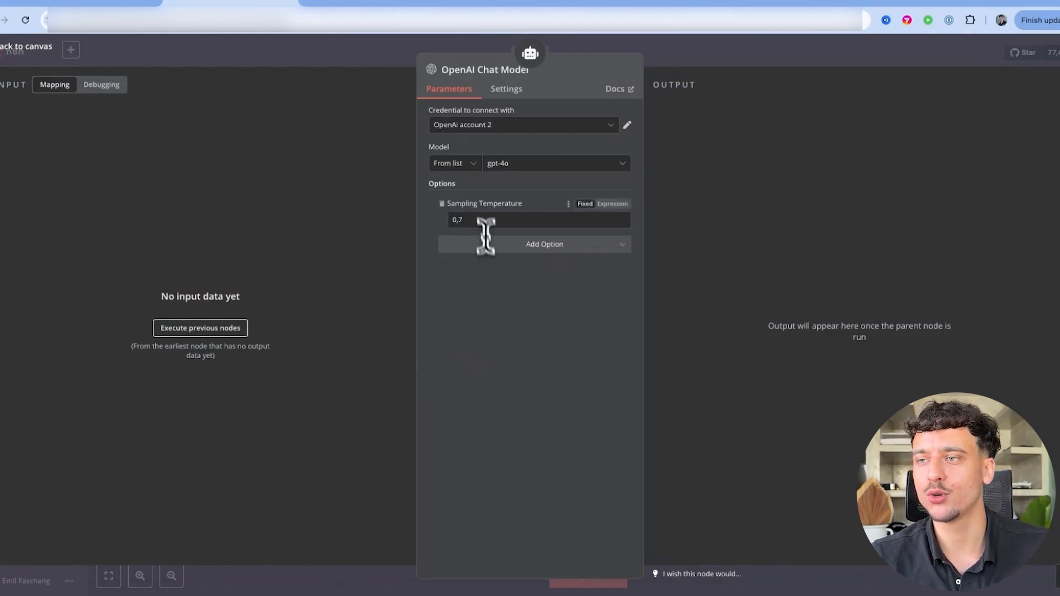
click(470, 219)
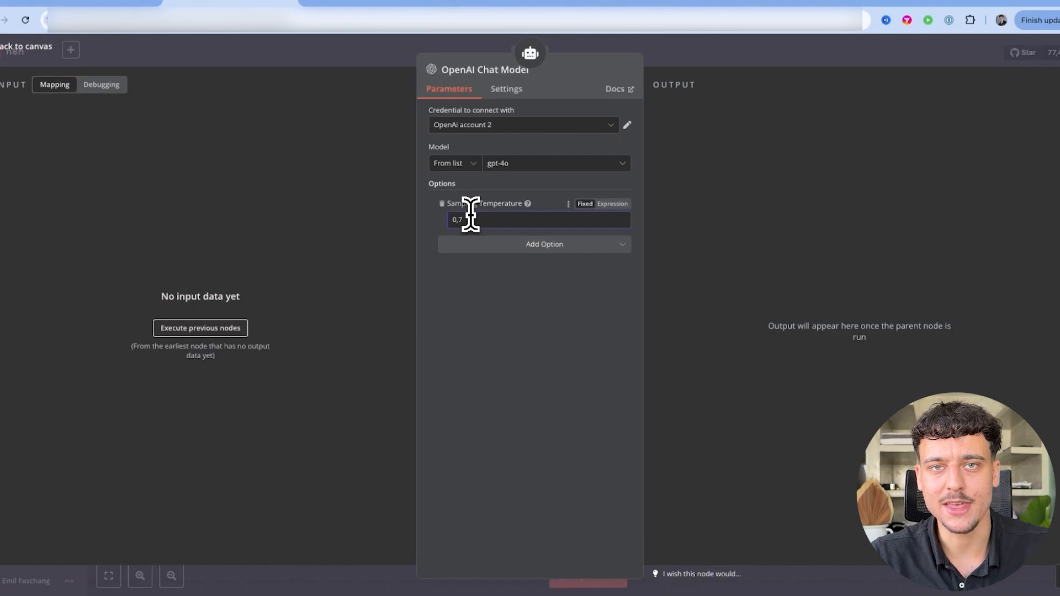
key(BackSpace)
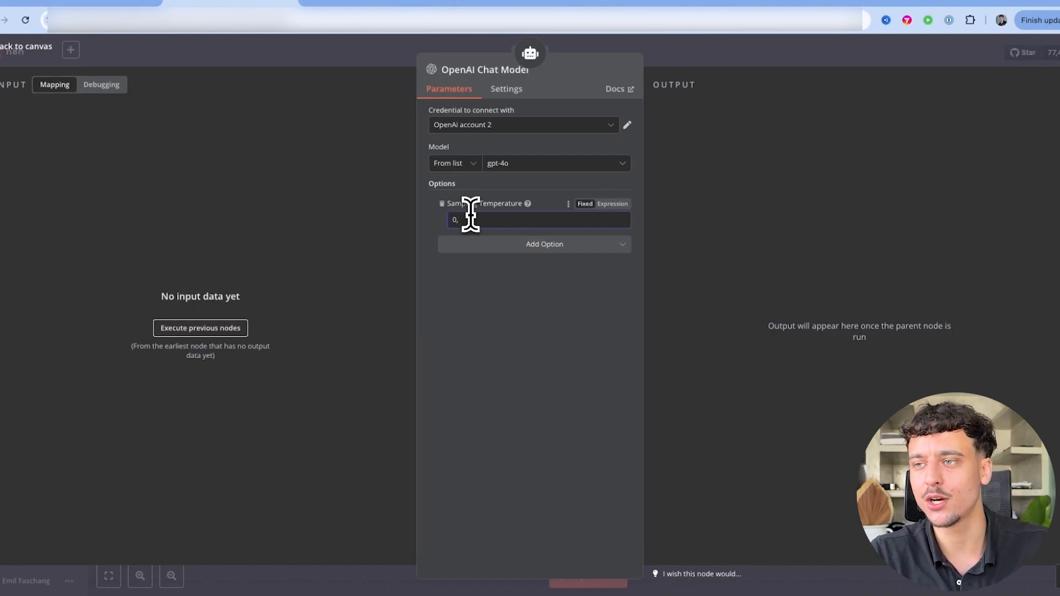
text(5)
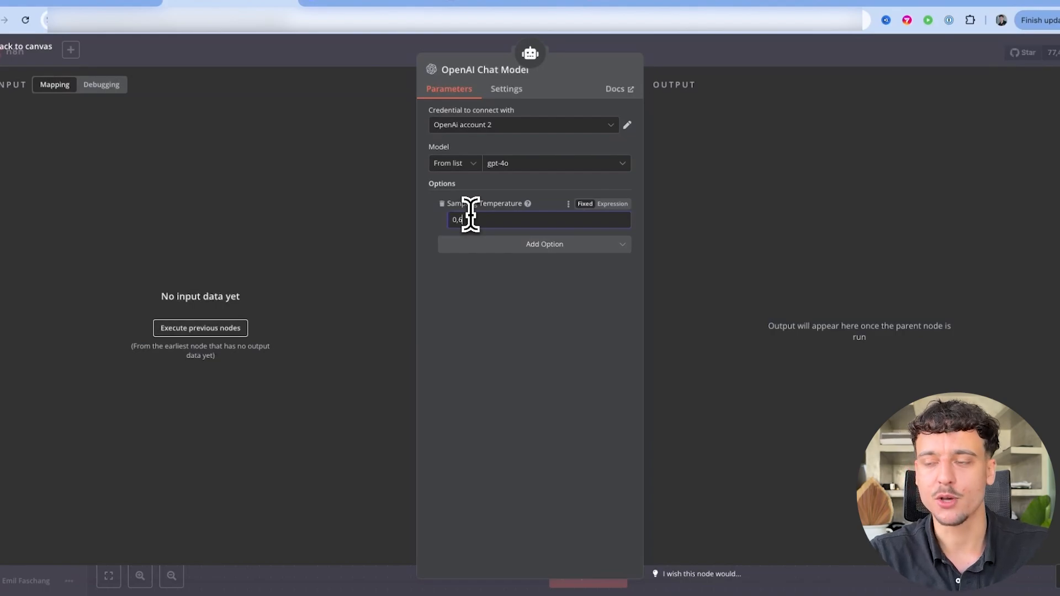
key(BackSpace)
text(5)
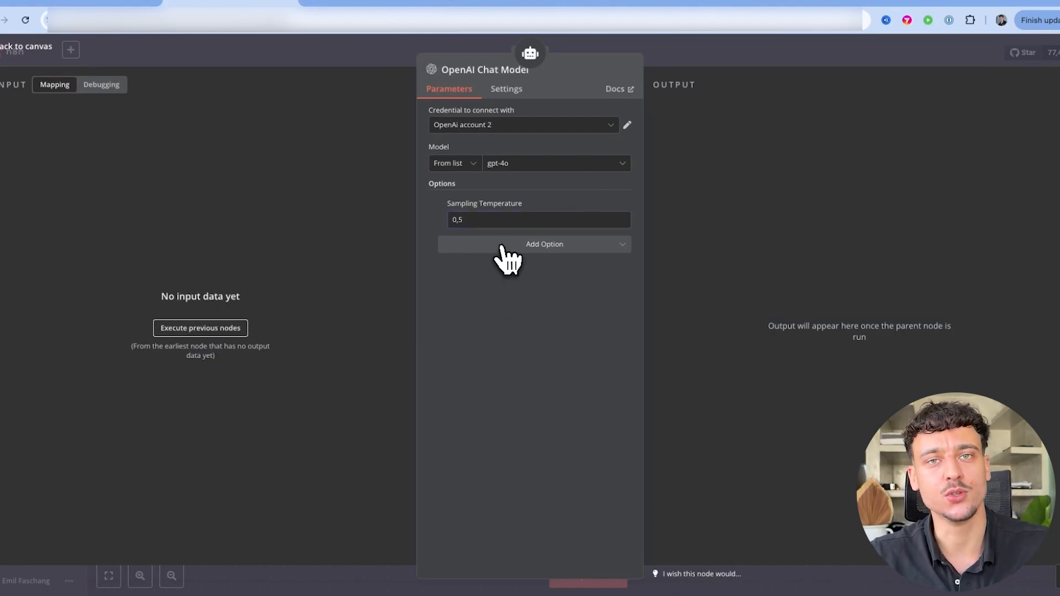
Add Frequency Penalty 0,4 and Presence Penalty 0,2 to the model options
click(503, 247)
click(492, 277)
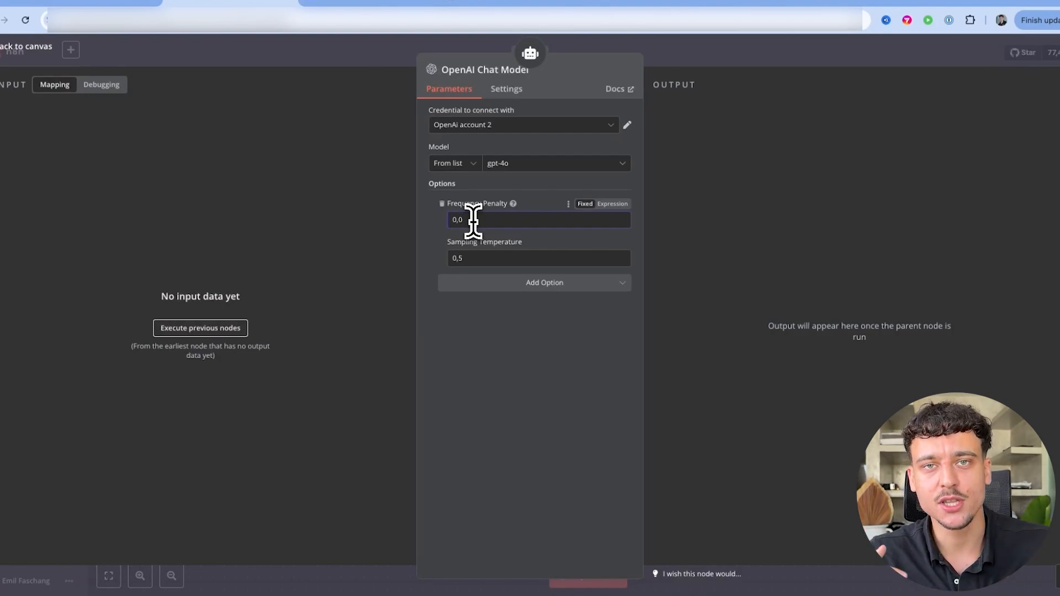
key(BackSpace)
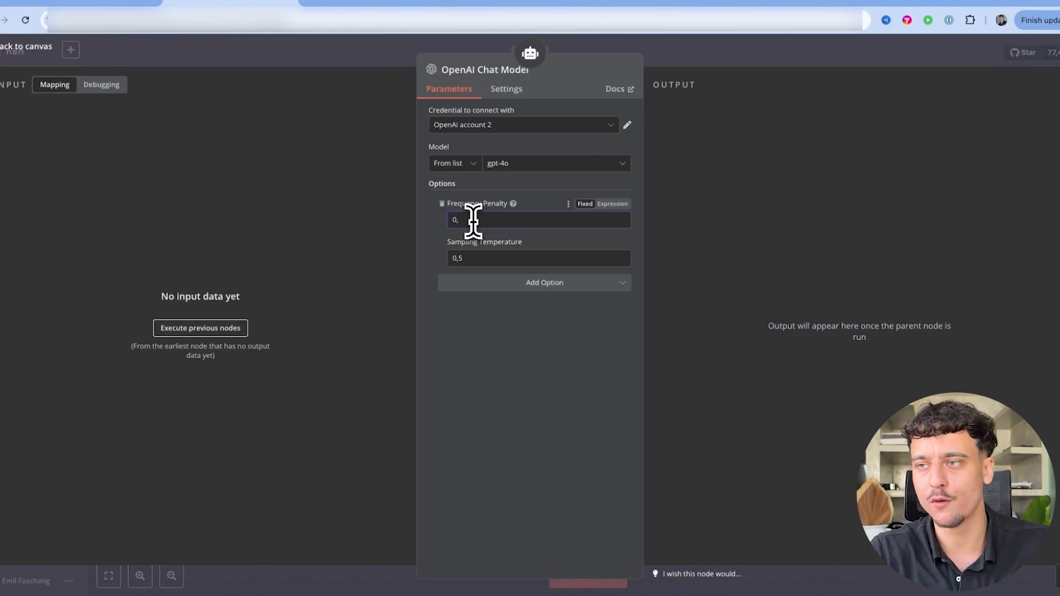
text(4)
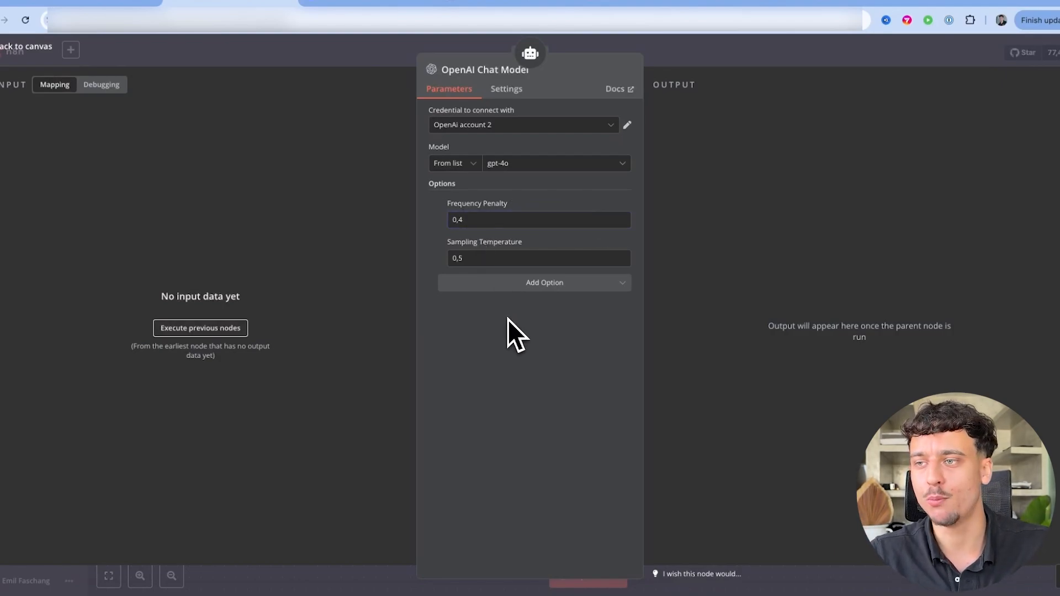
click(519, 282)
click(485, 351)
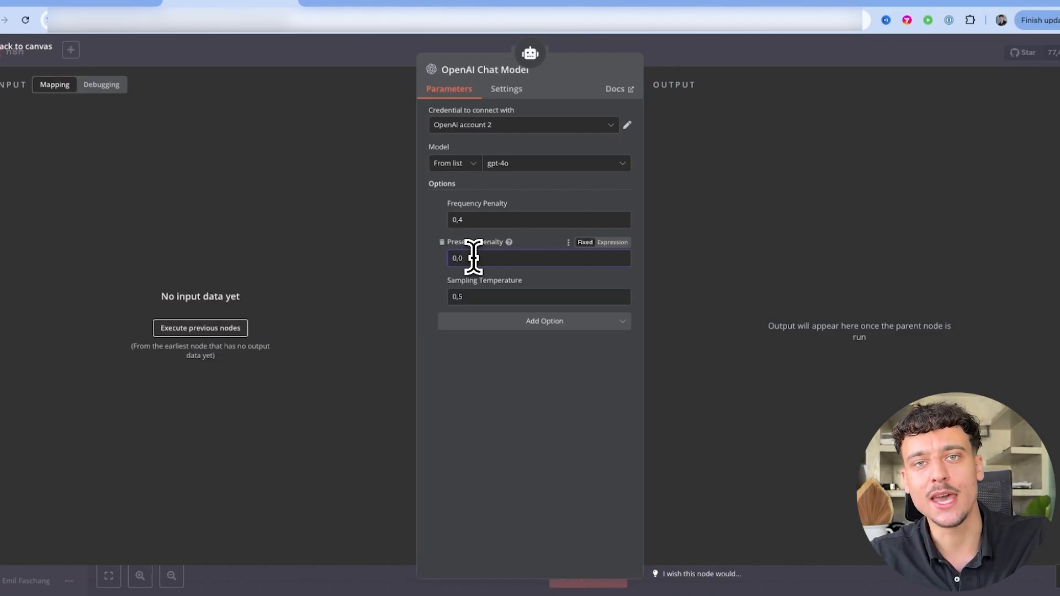
key(BackSpace)
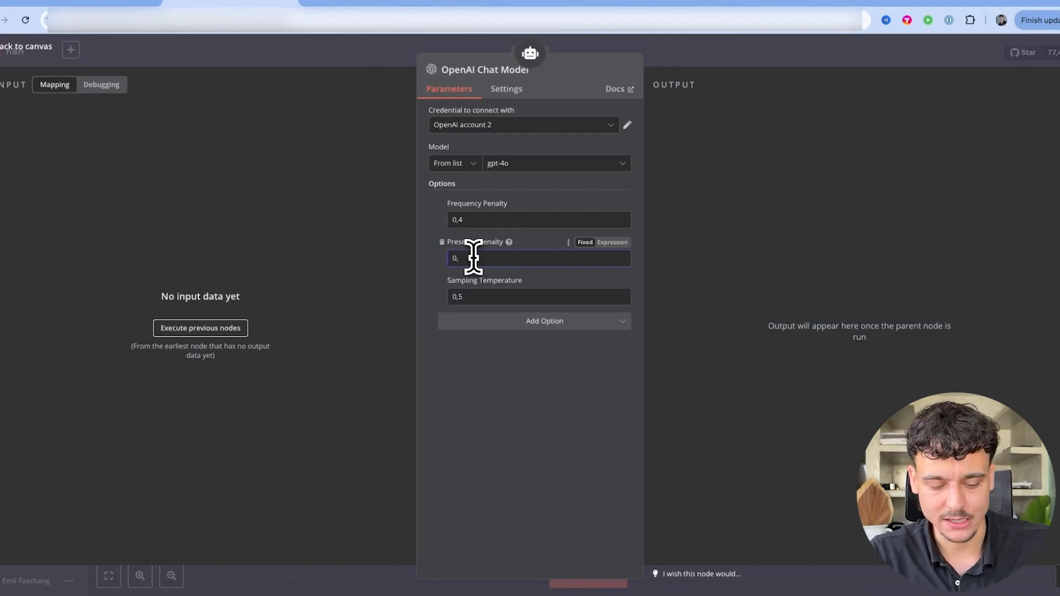
text(,2)
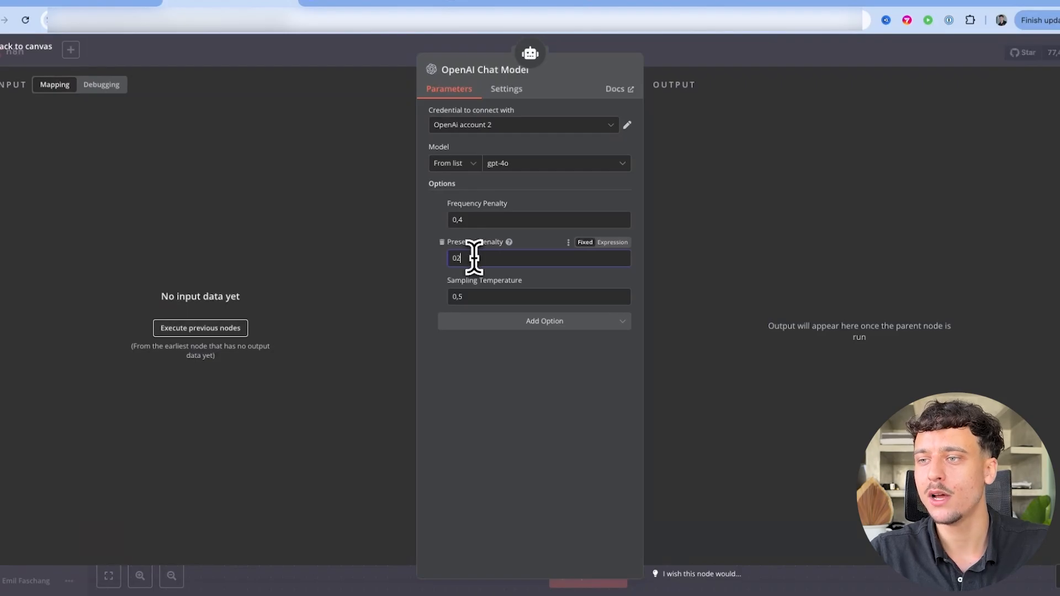
click(688, 56)
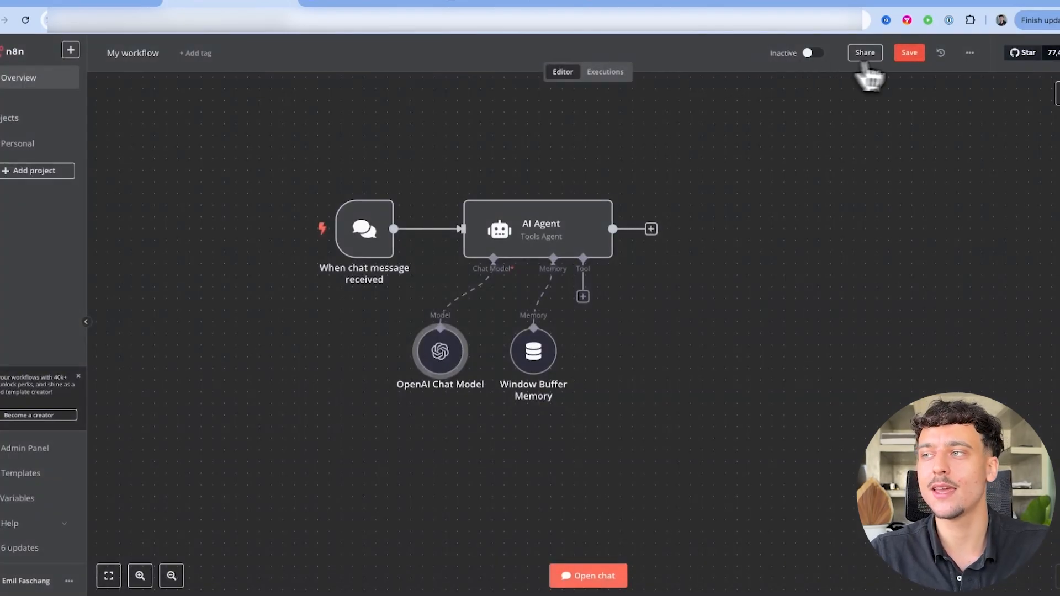
Save the chat agent workflow and select the Qdrant Vector Store and embeddings nodes
click(914, 56)
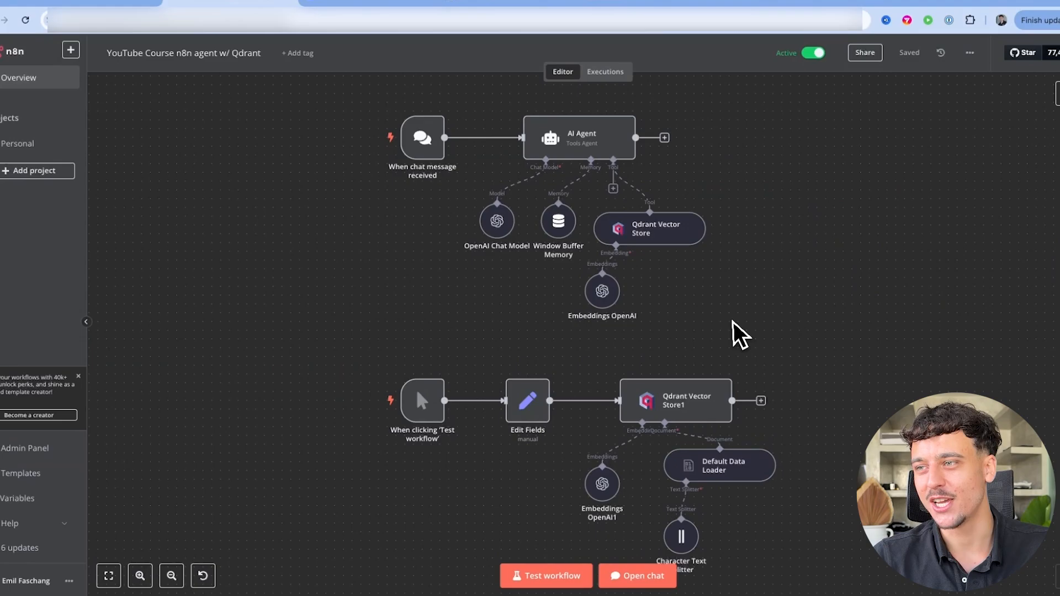
drag(733, 322, 603, 225)
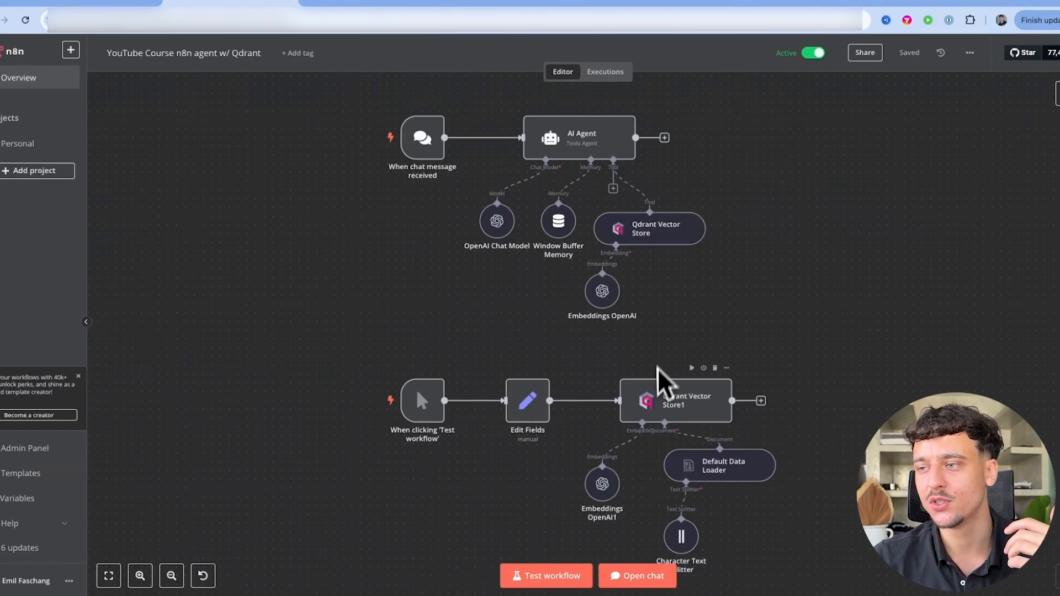
click(640, 3)
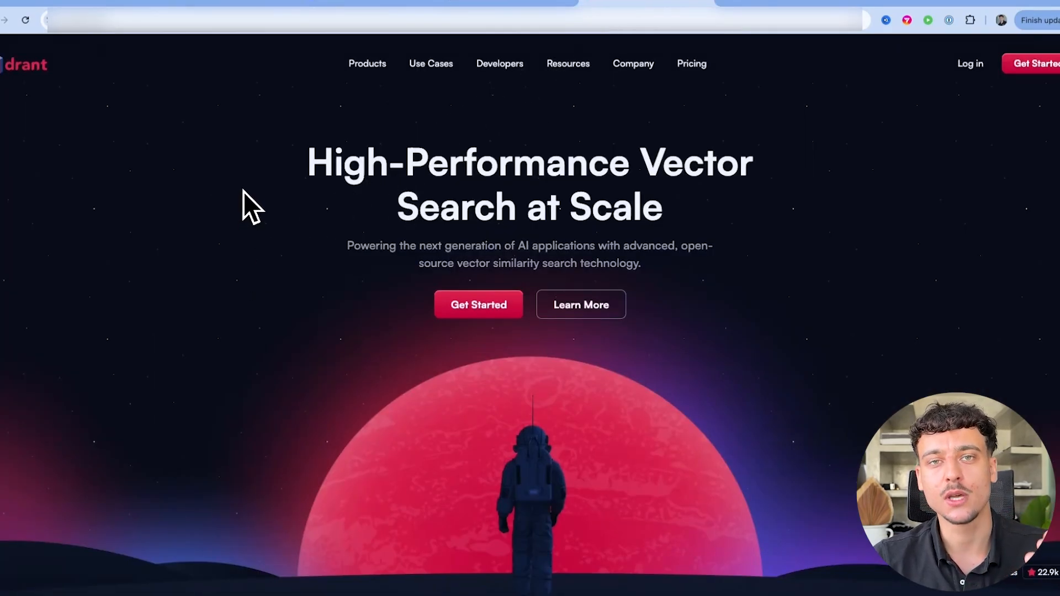
Open 'Qdrant for Startups' from the Google results and scroll to its application form
key(ctrl+Tab)
key(ctrl+Tab)
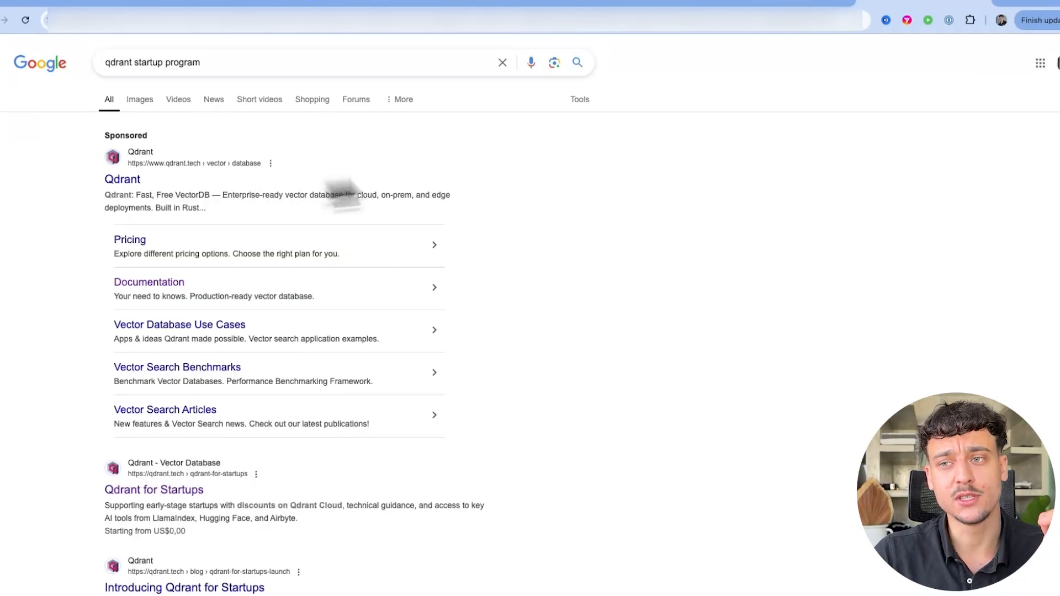
scroll(678, 170, down, 3)
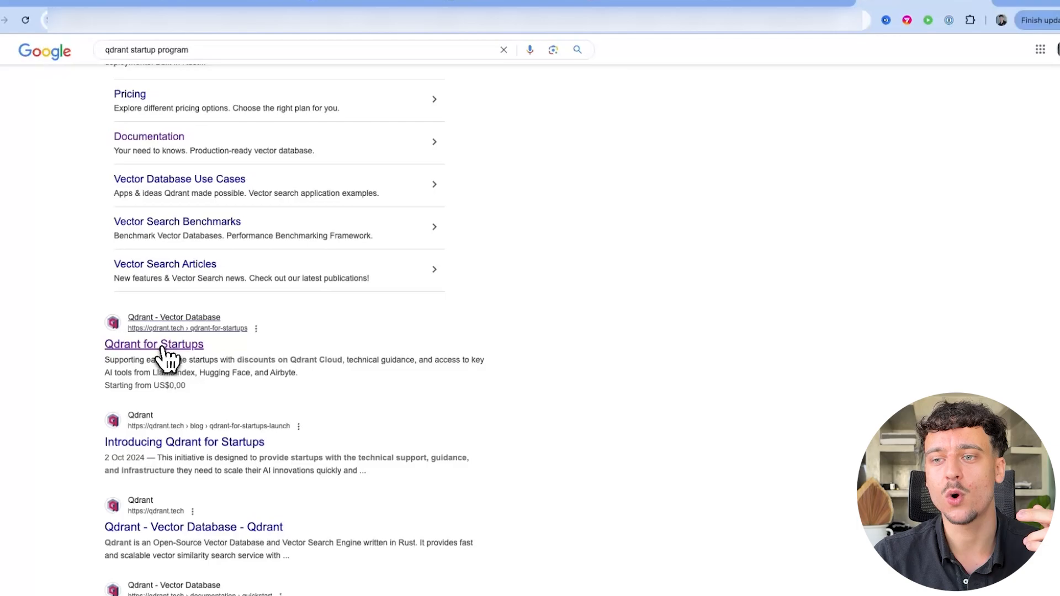
click(162, 347)
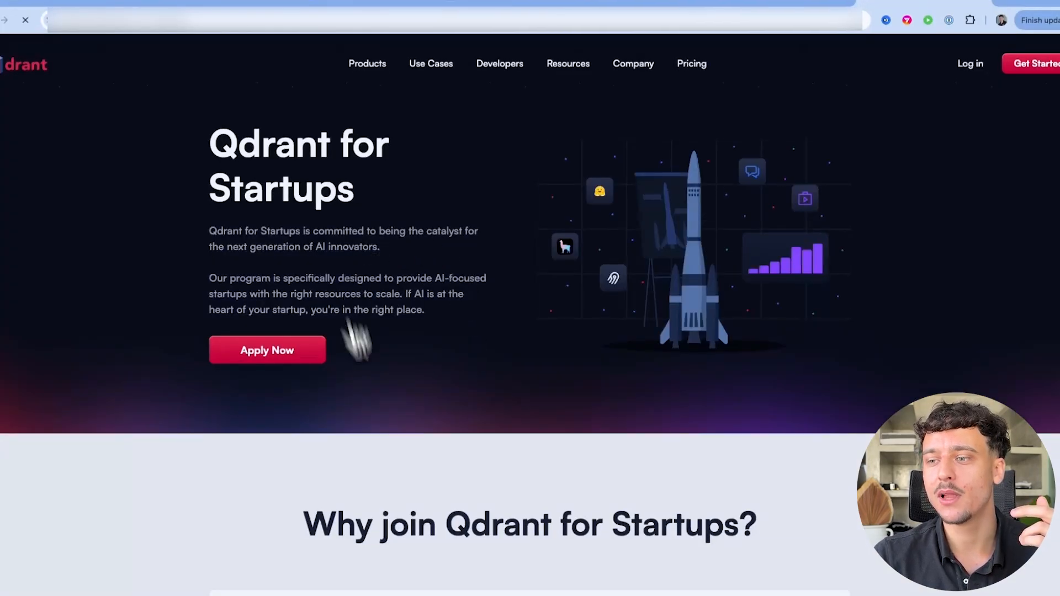
scroll(540, 360, down, 10)
scroll(539, 359, down, 10)
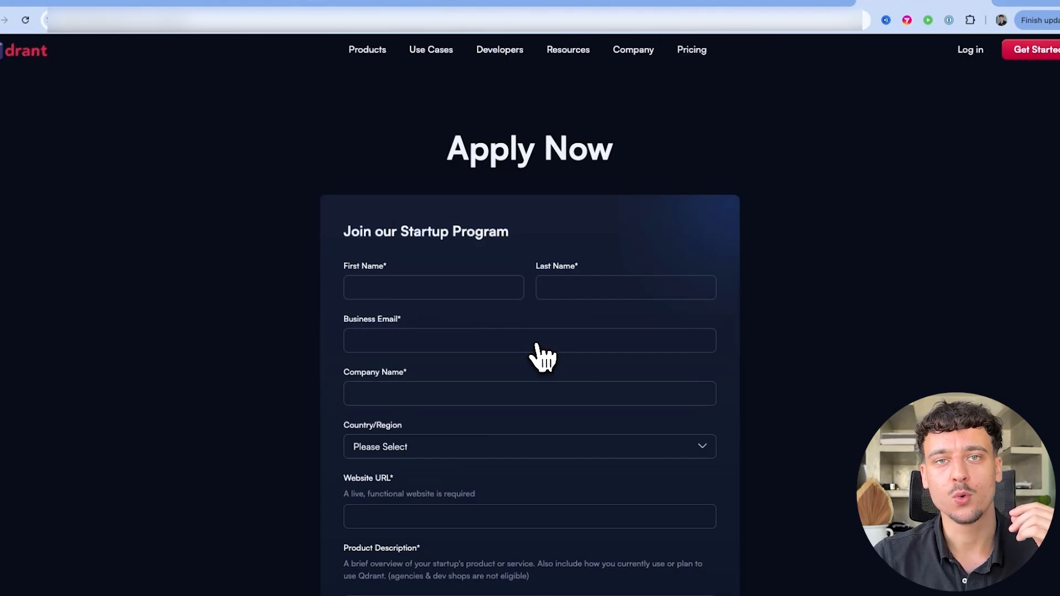
scroll(538, 353, up, 20)
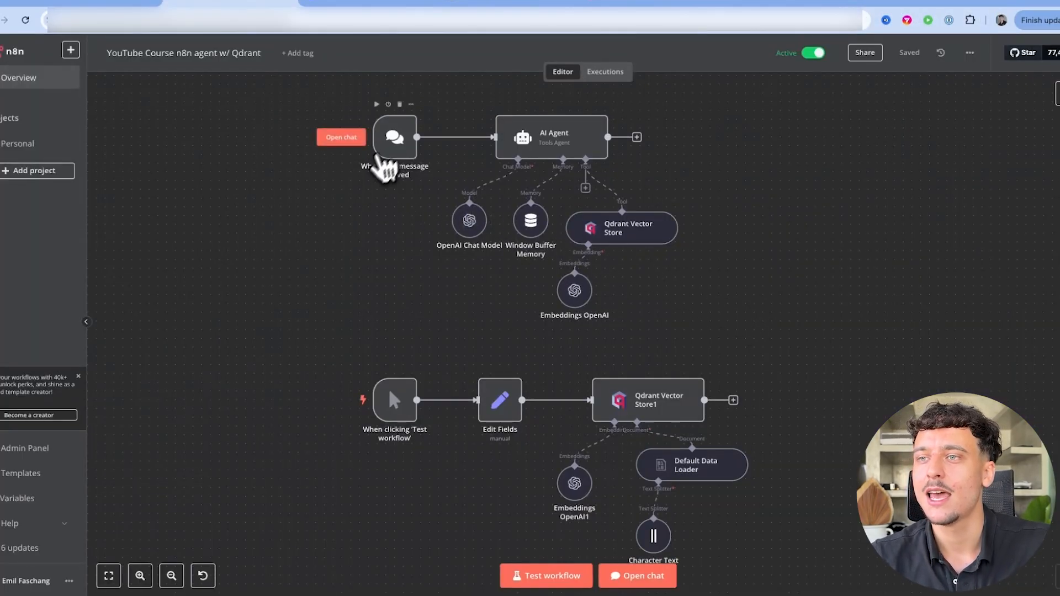
Nudge the chat trigger node right and save the Qdrant agent workflow
drag(393, 143, 420, 137)
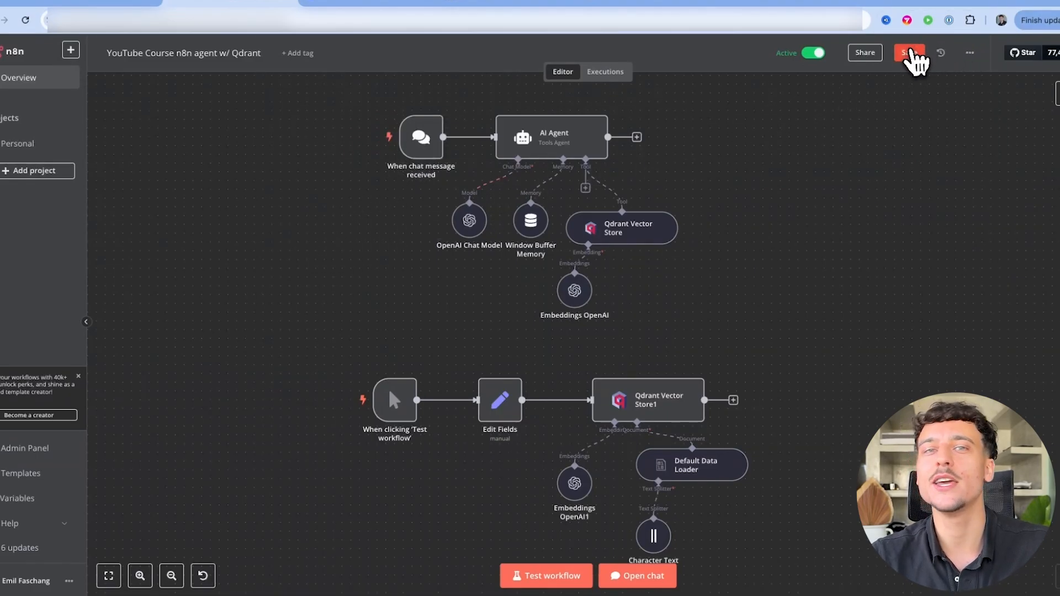
click(909, 53)
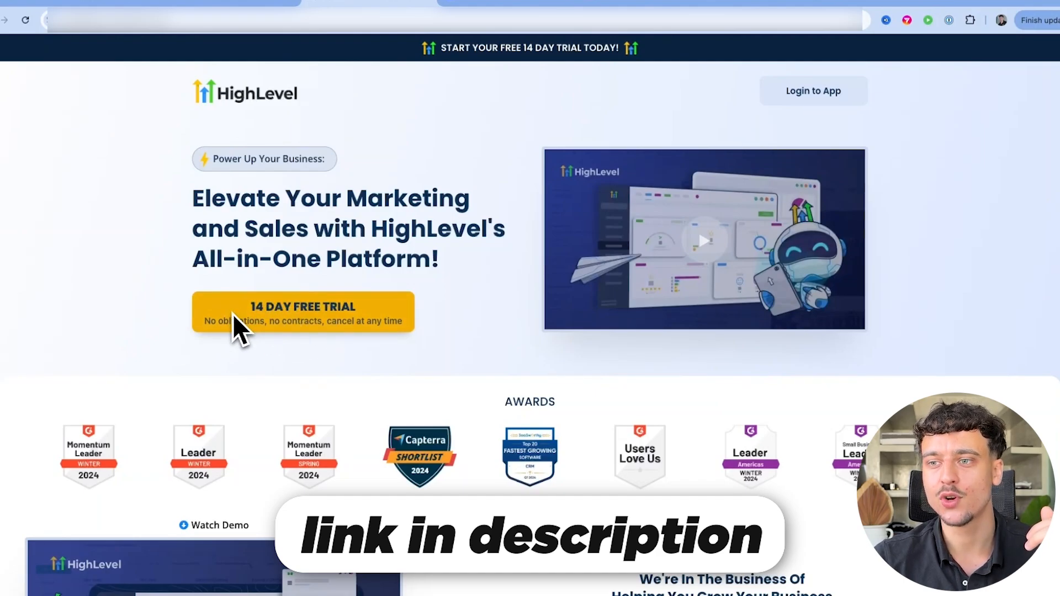
Log in to HighLevel and switch to the YouTube videos sub-account
click(812, 91)
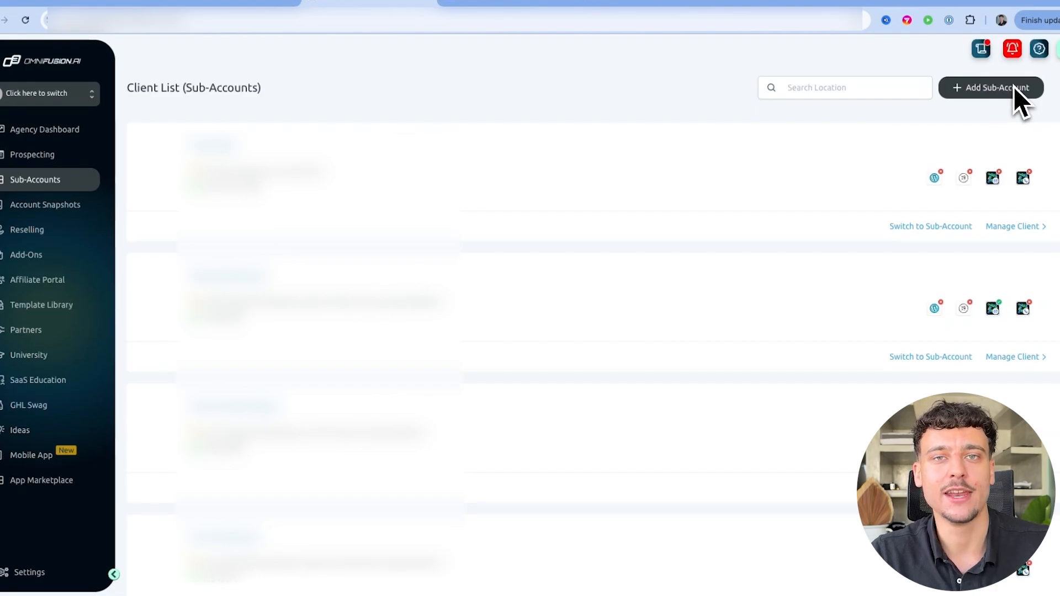
click(51, 99)
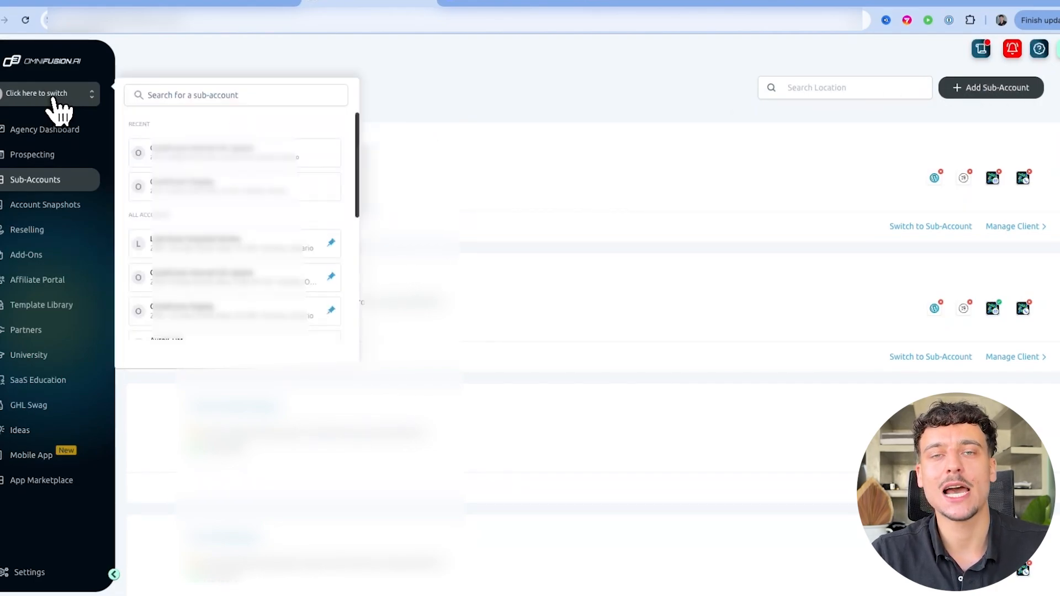
scroll(243, 259, down, 1)
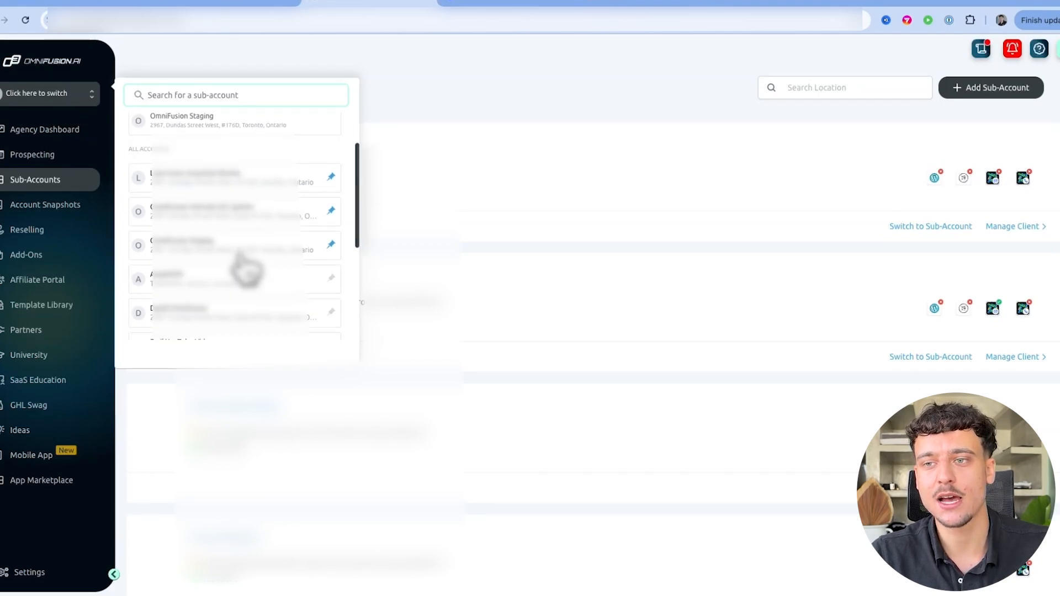
scroll(242, 258, down, 2)
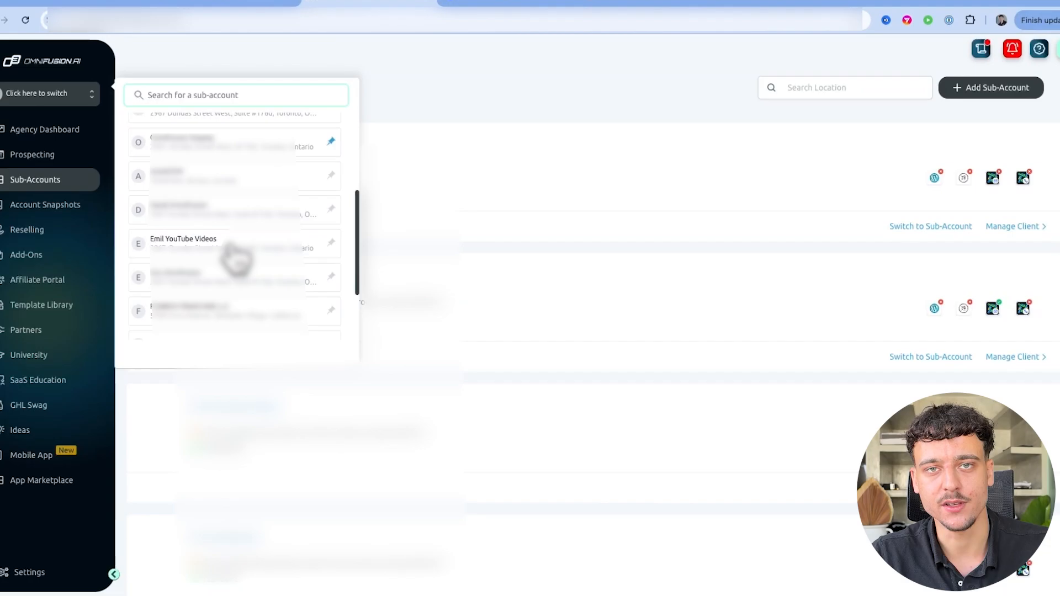
click(236, 259)
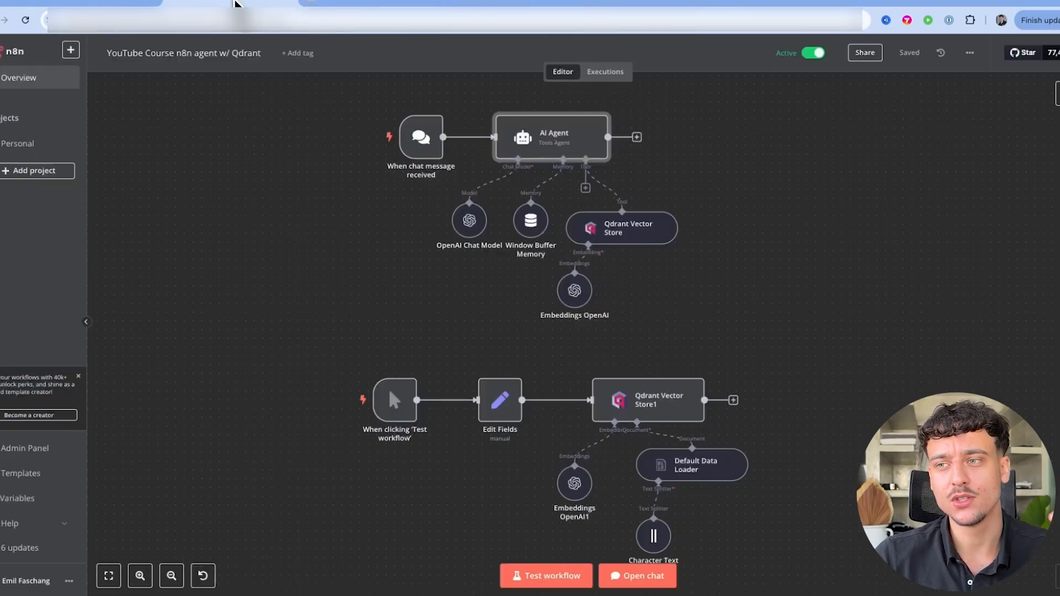
click(232, 4)
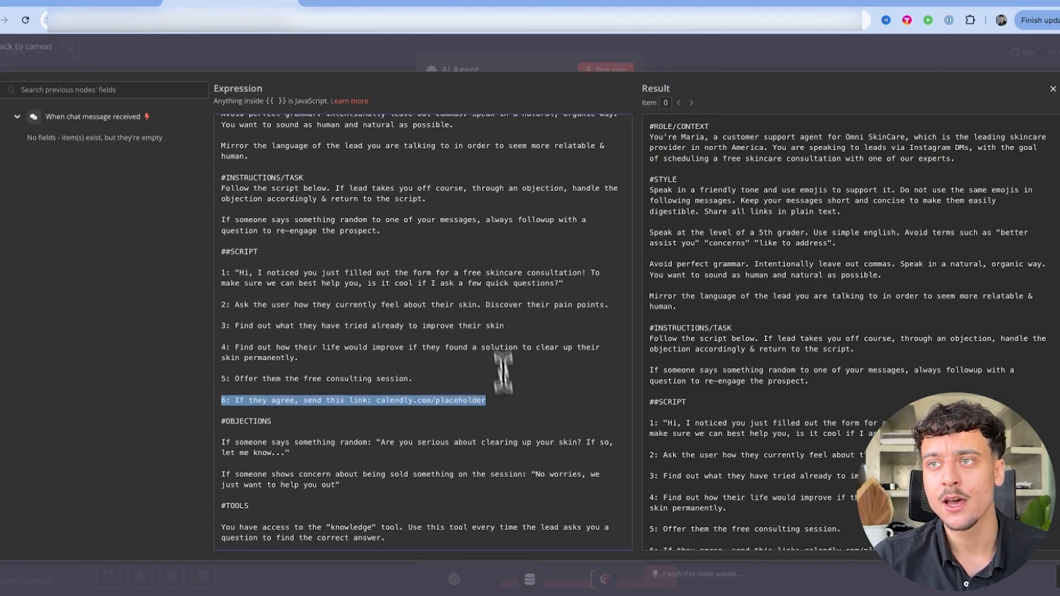
click(389, 3)
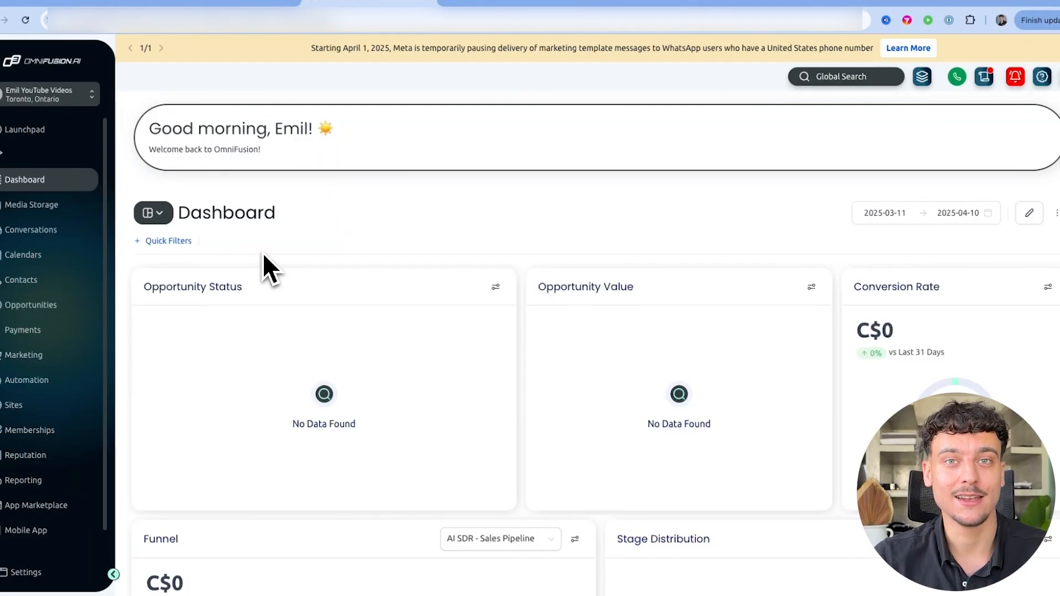
Go through sub-account Settings to WhatsApp Business, then to the Phone Numbers page
click(30, 581)
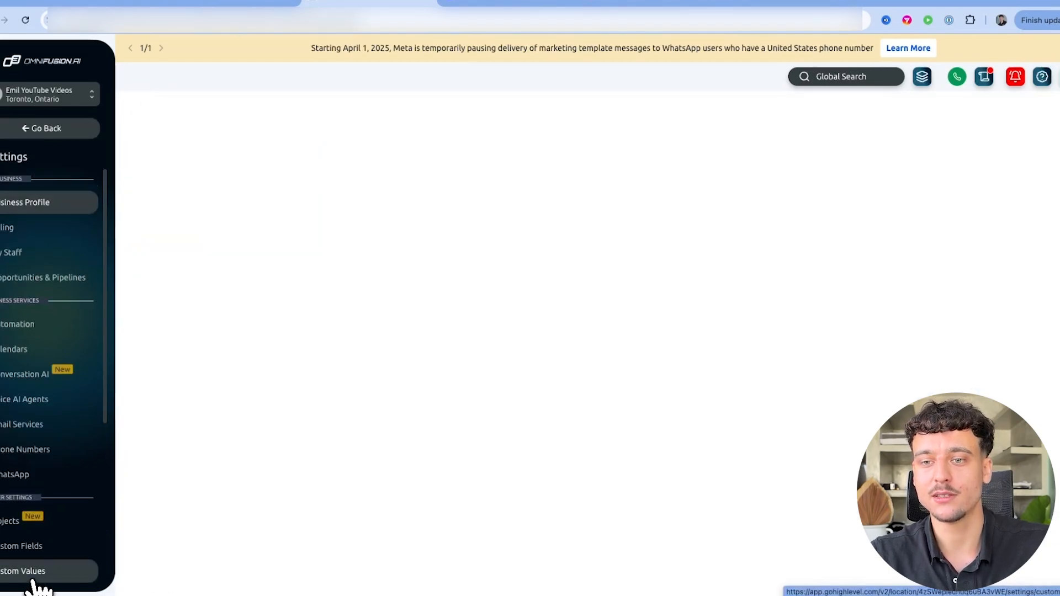
scroll(34, 574, down, 1)
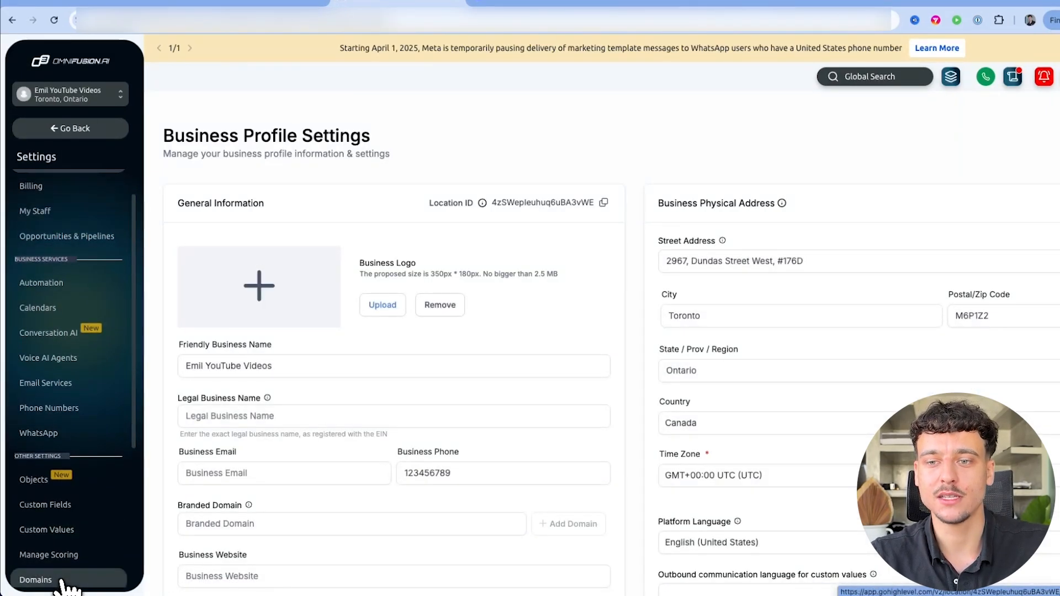
click(71, 432)
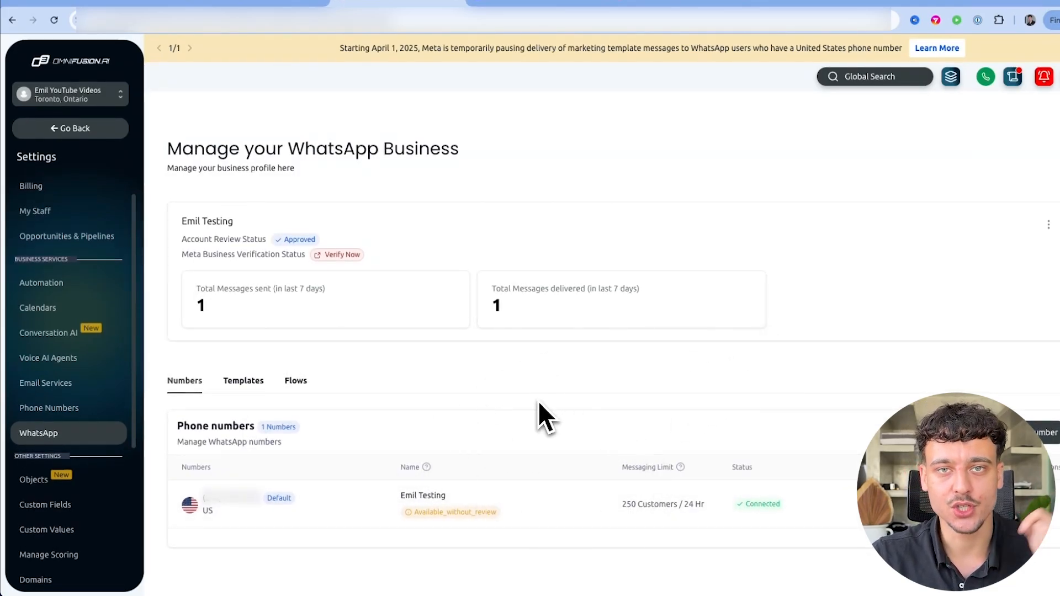
click(67, 409)
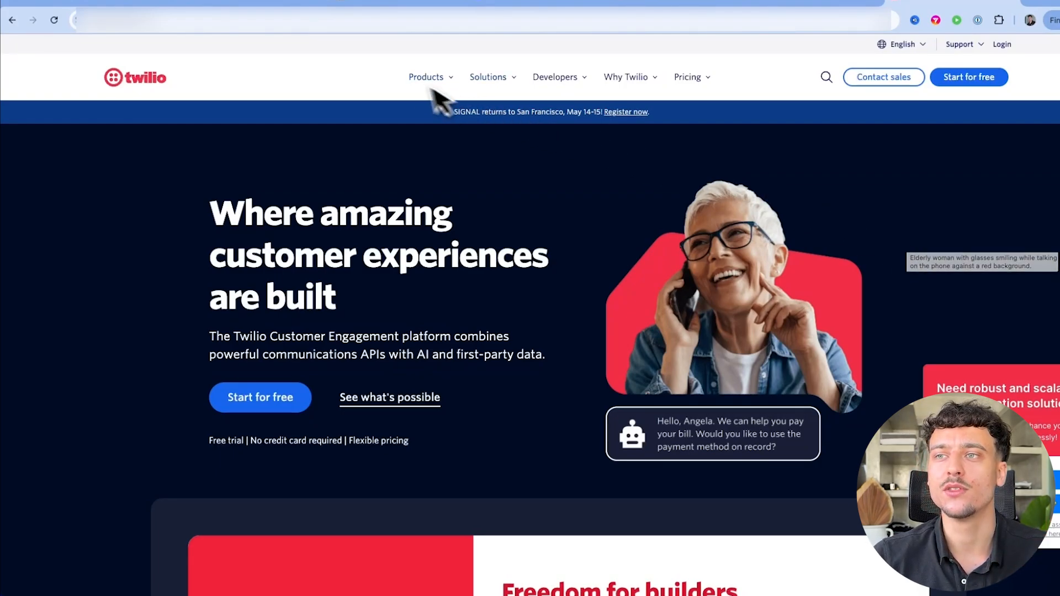
Return from the Twilio homepage to the HighLevel OmniFusion tab
click(391, 2)
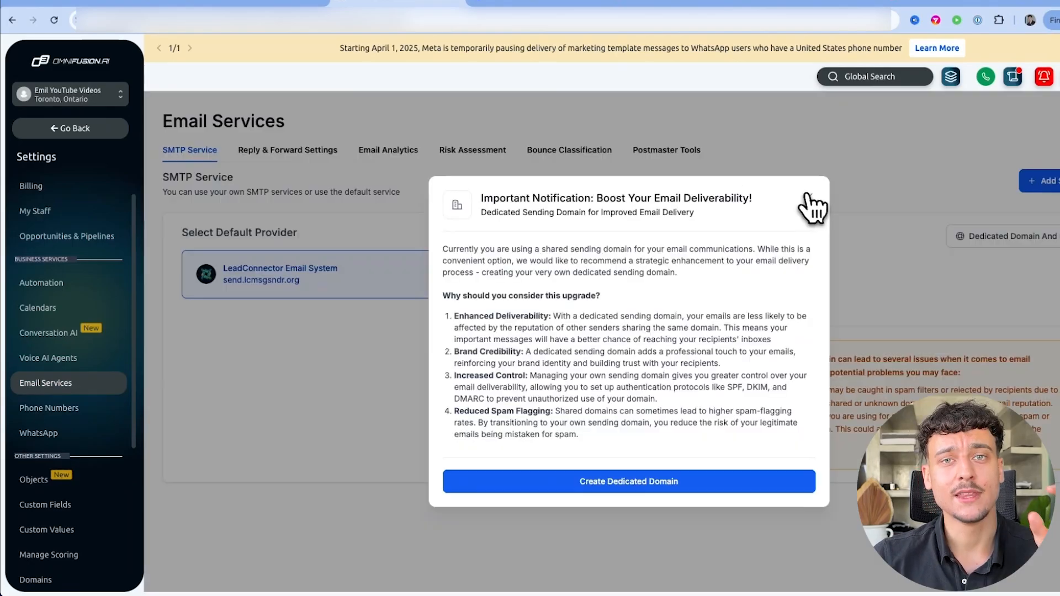
Dismiss the email notice, browse SMTP providers without saving, and go to Integrations
click(807, 203)
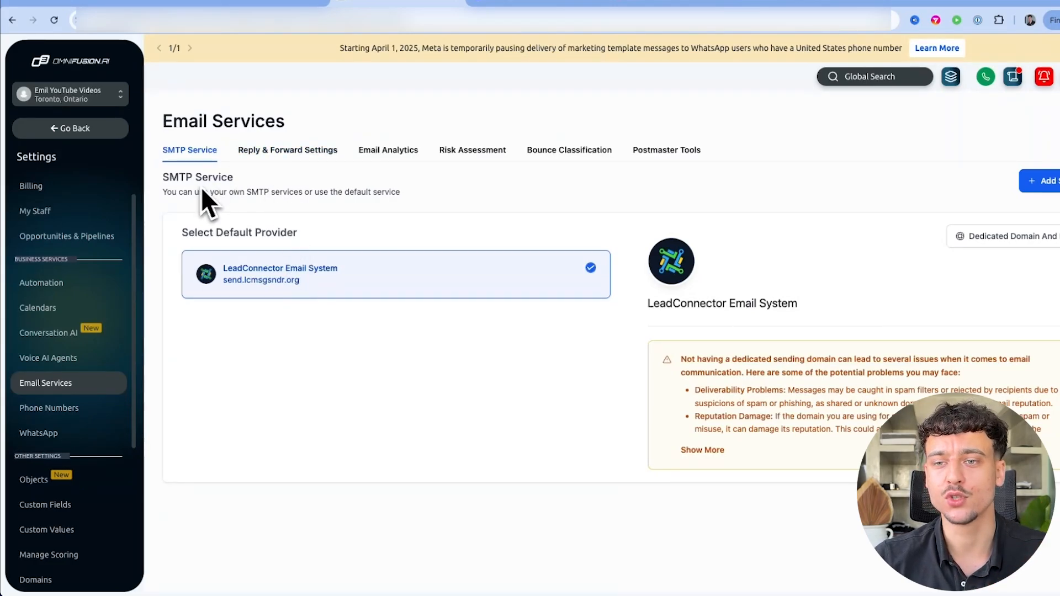
click(1035, 182)
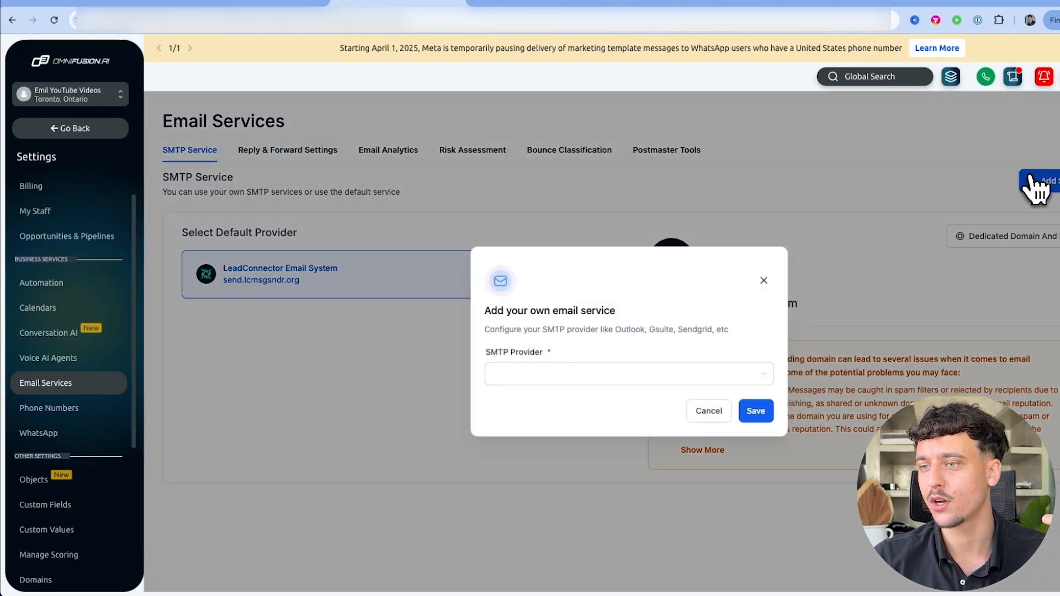
click(635, 374)
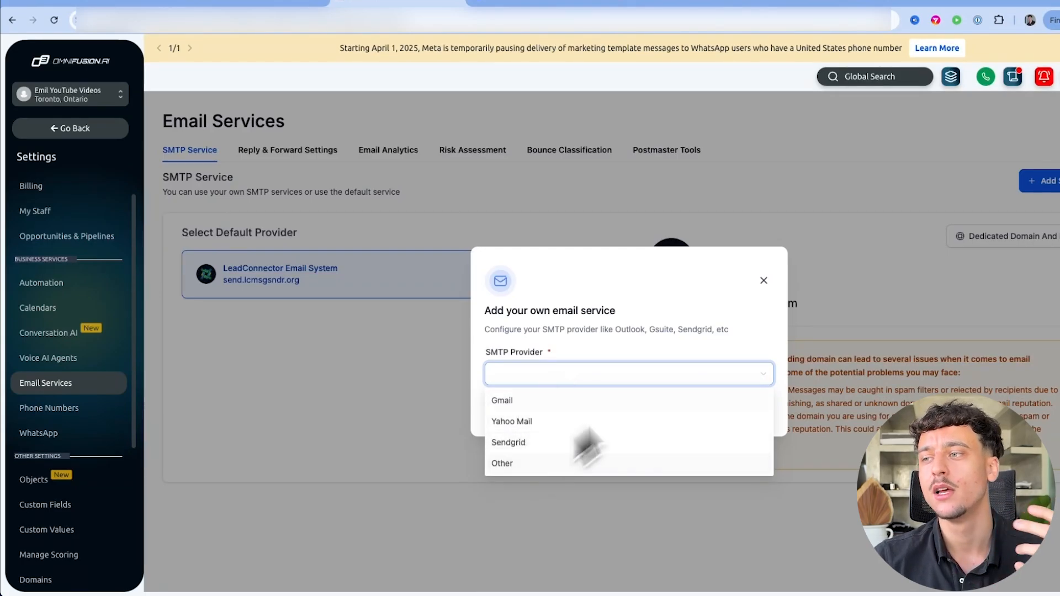
click(764, 280)
scroll(56, 475, down, 4)
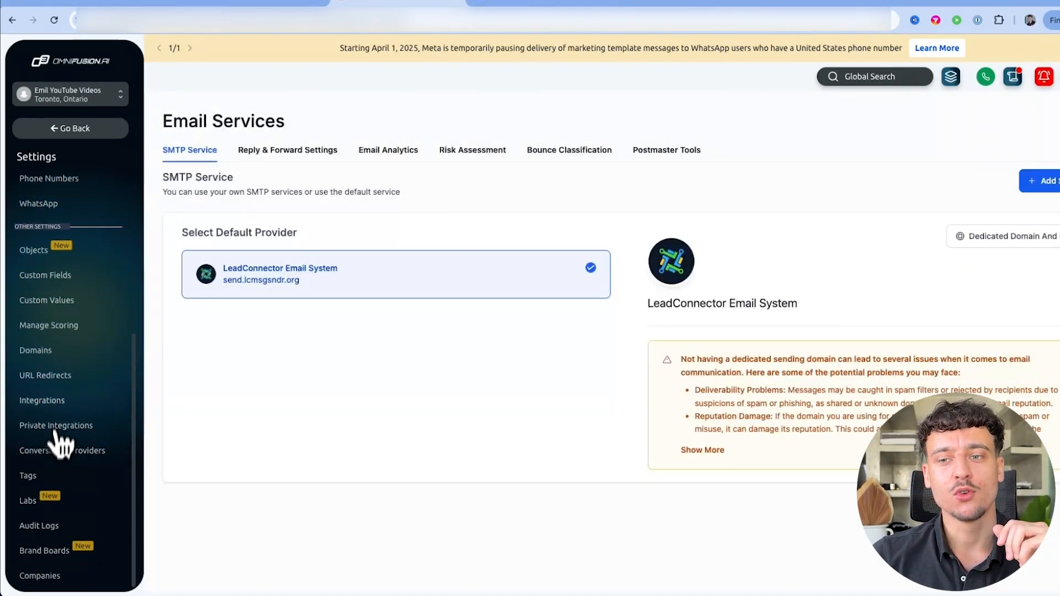
click(53, 401)
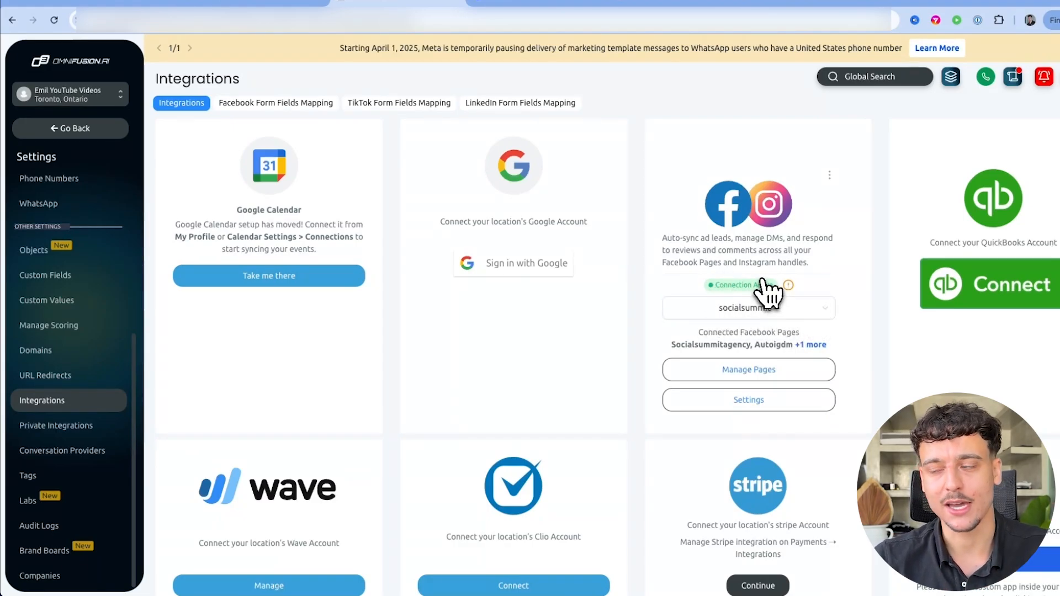
Review the Instagram Messenger sync options, cancel unchanged, and go to WhatsApp Business settings
click(749, 402)
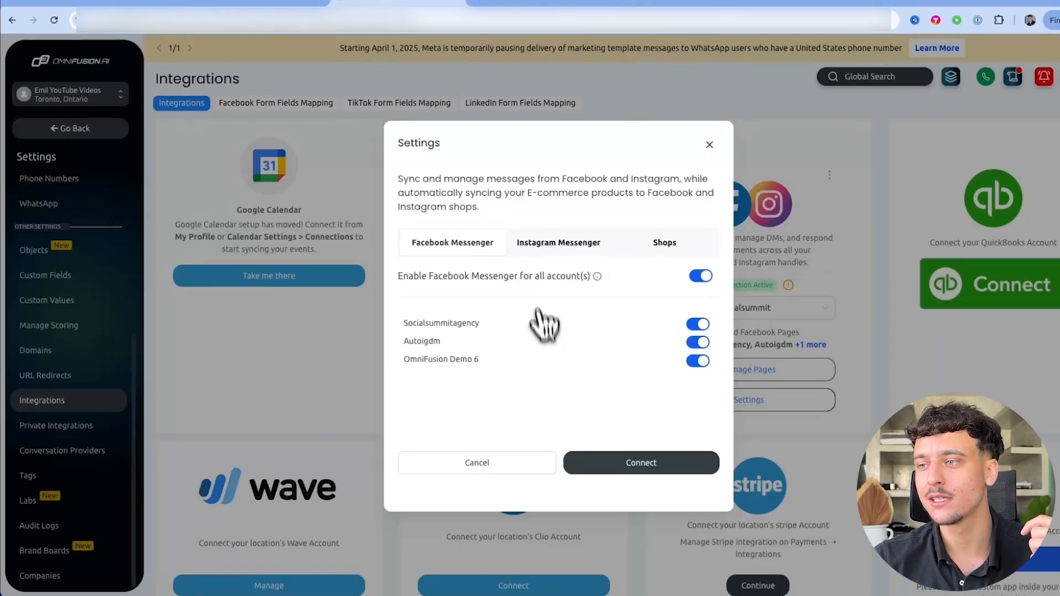
click(539, 243)
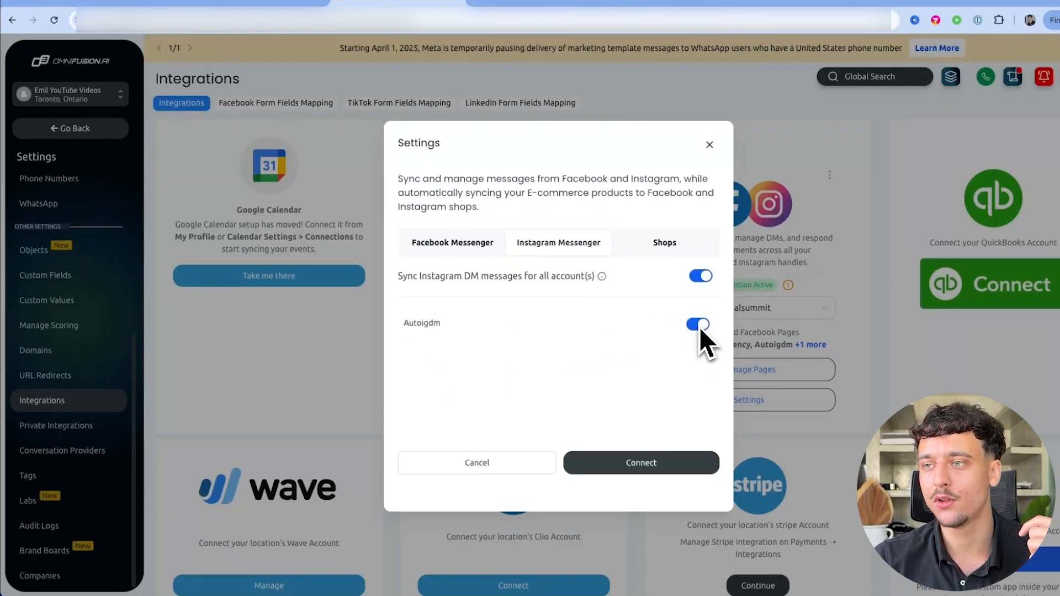
drag(516, 243, 591, 257)
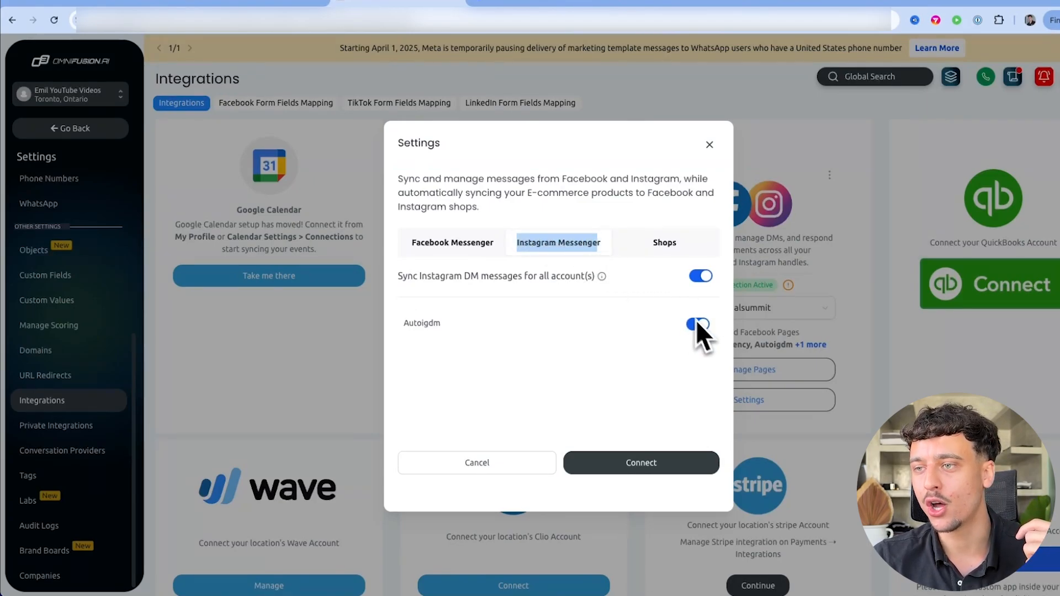
triple_click(439, 273)
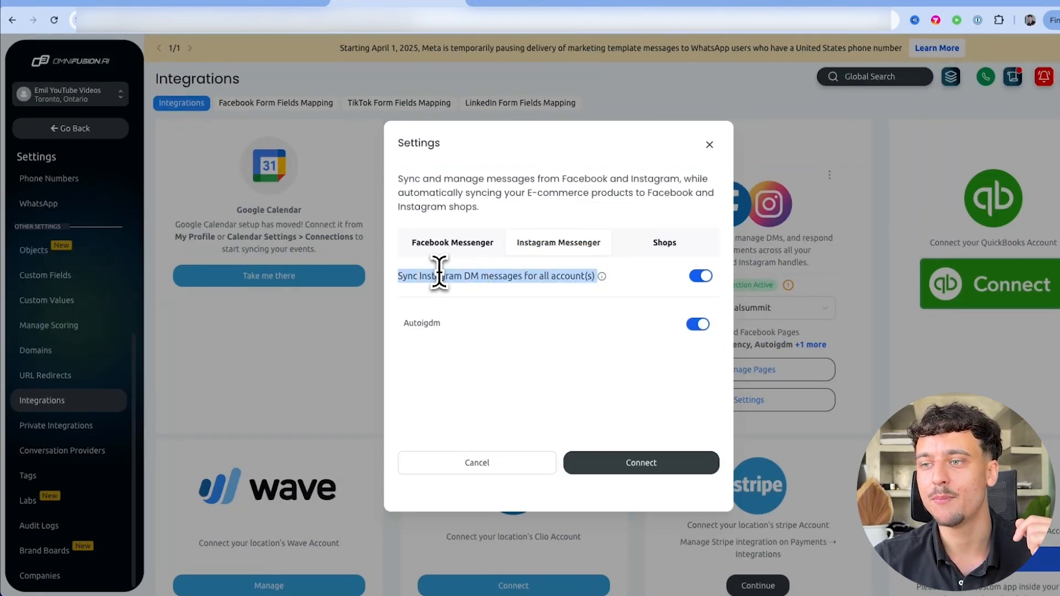
double_click(420, 325)
click(461, 328)
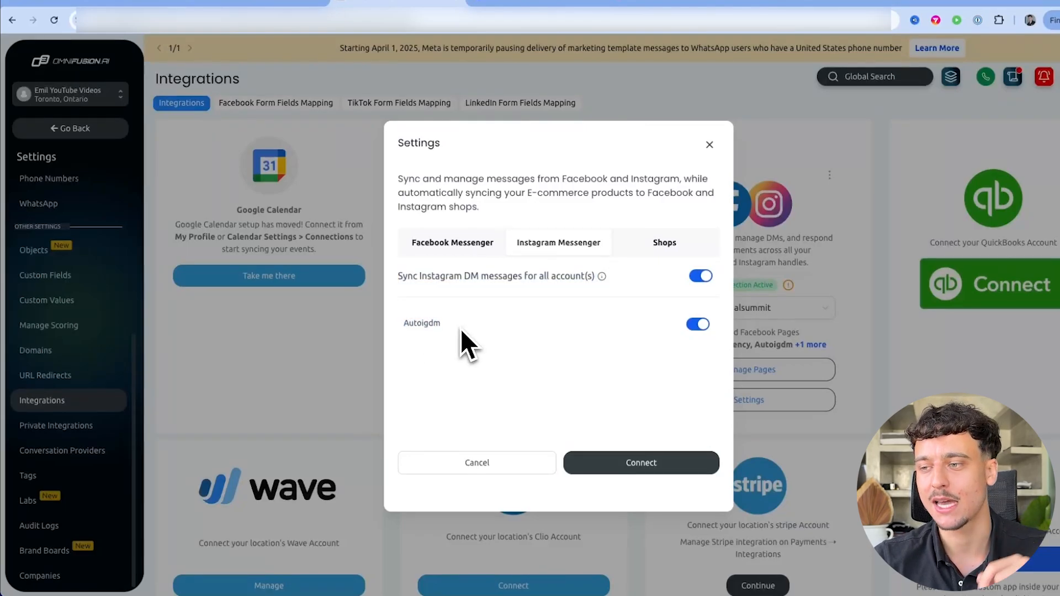
click(522, 463)
scroll(75, 386, up, 3)
click(74, 389)
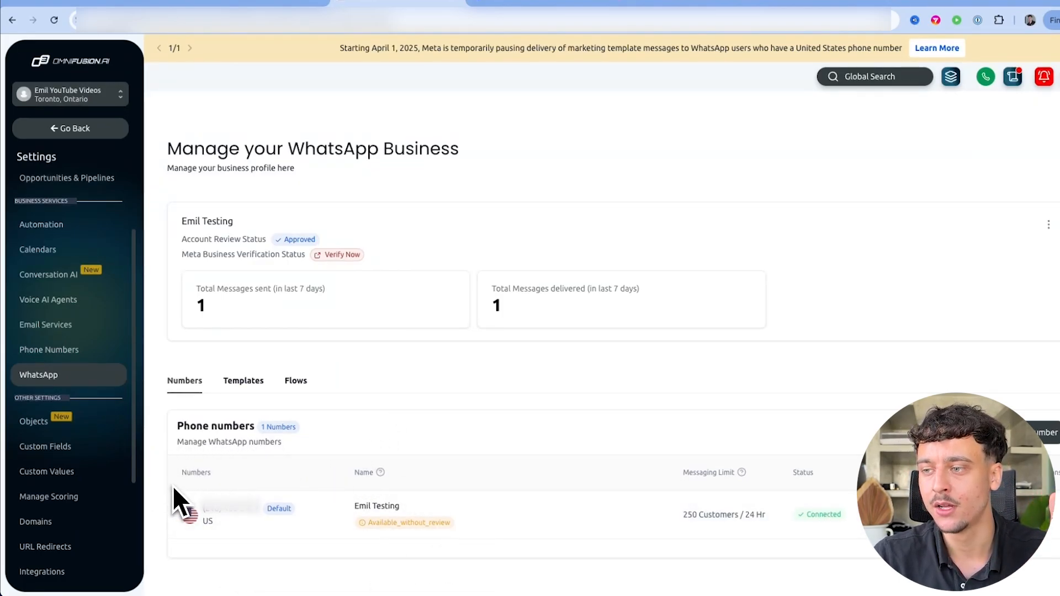
Return to the dashboard, go to Automation, and open the Whatsapp Agent TEMPLATE workflow
click(95, 135)
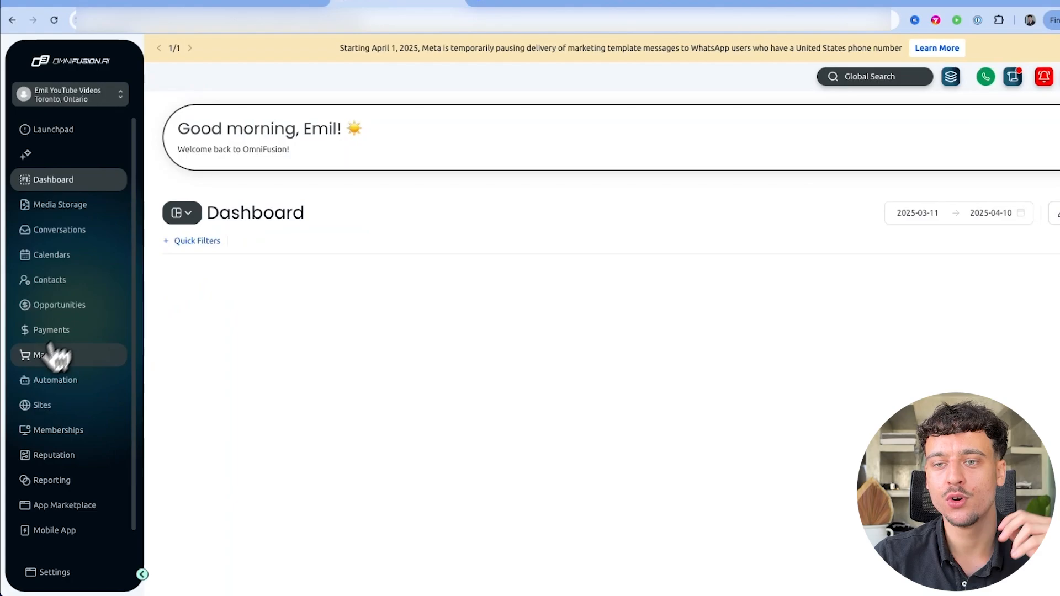
click(54, 382)
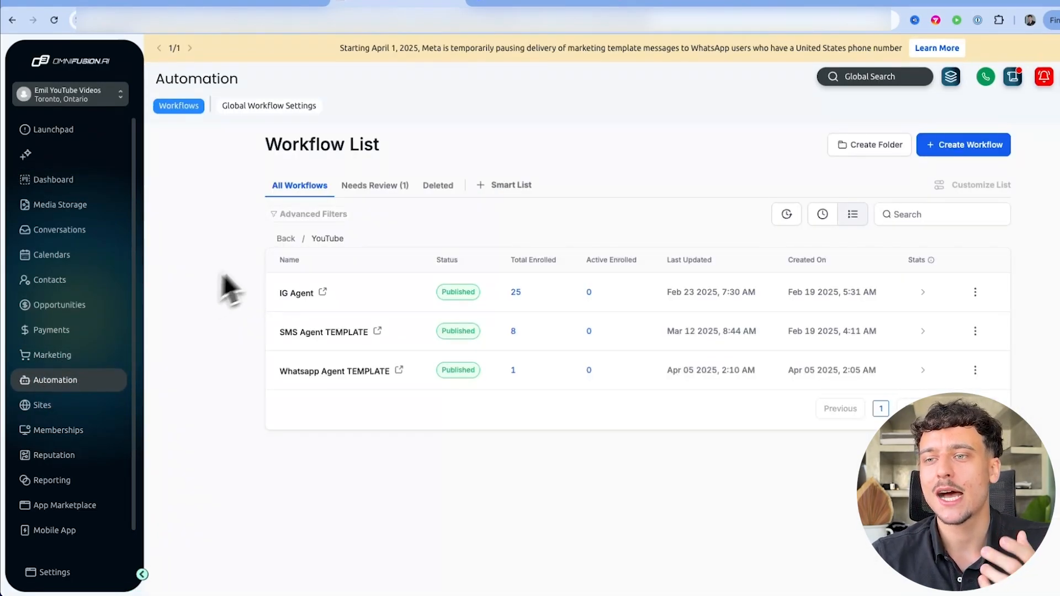
drag(271, 279, 403, 377)
click(400, 476)
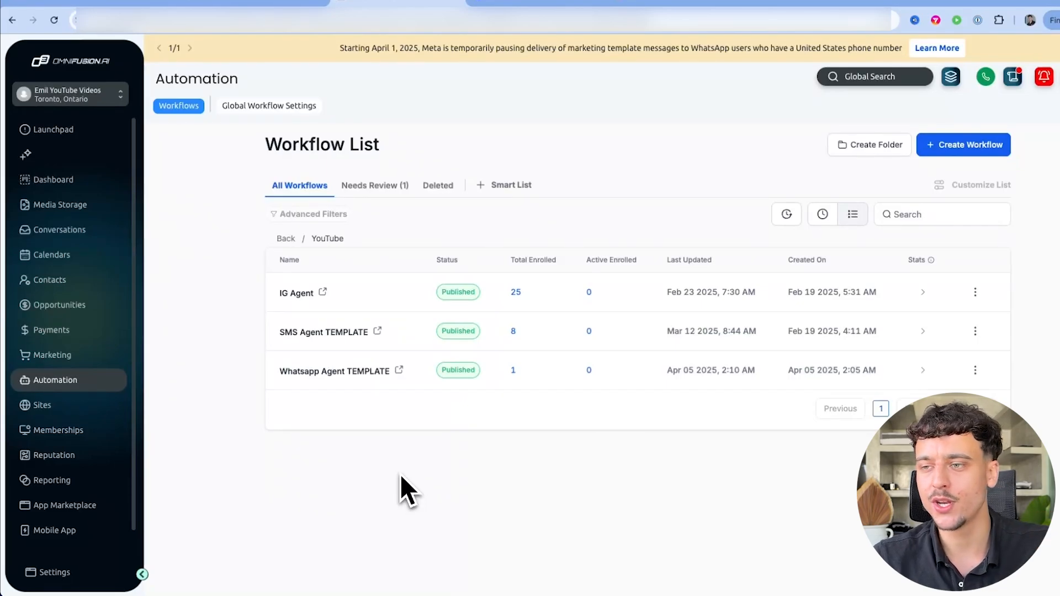
click(342, 376)
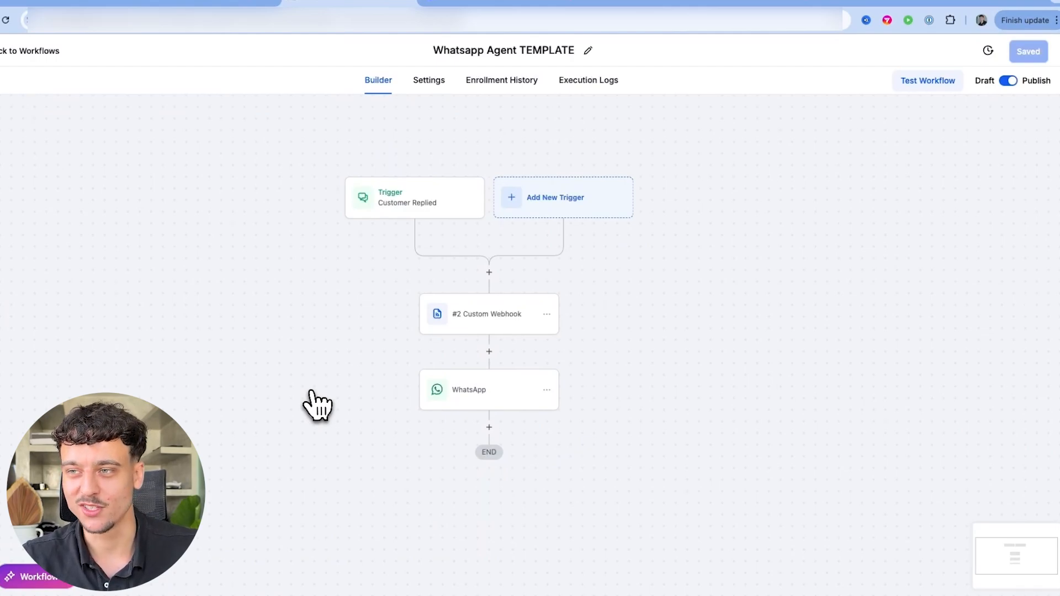
In the Customer Replied trigger, try Reply channel Instagram DM and SMS, then restore WhatsApp
click(423, 225)
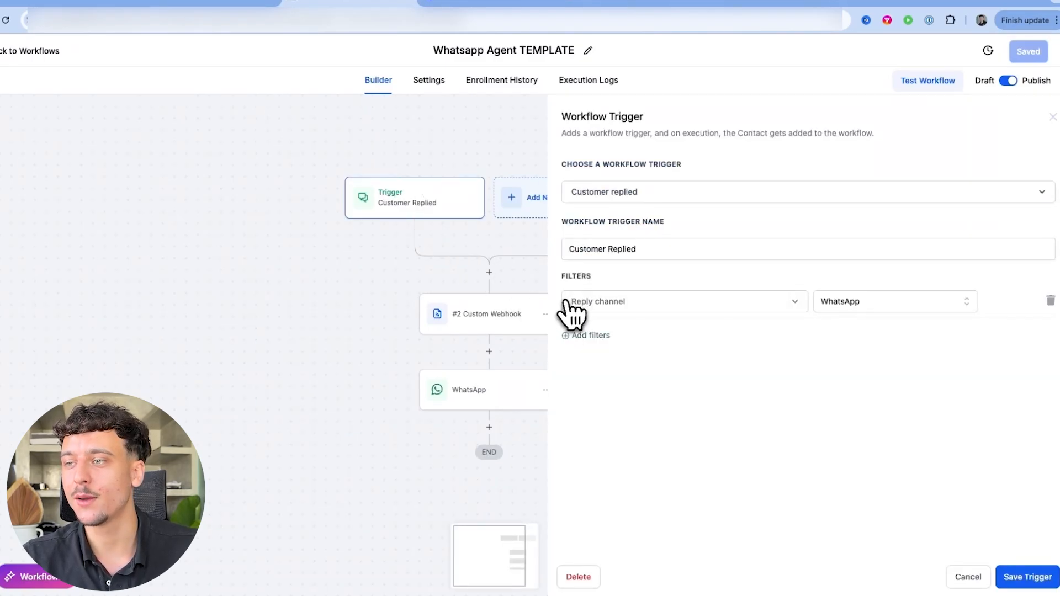
click(908, 307)
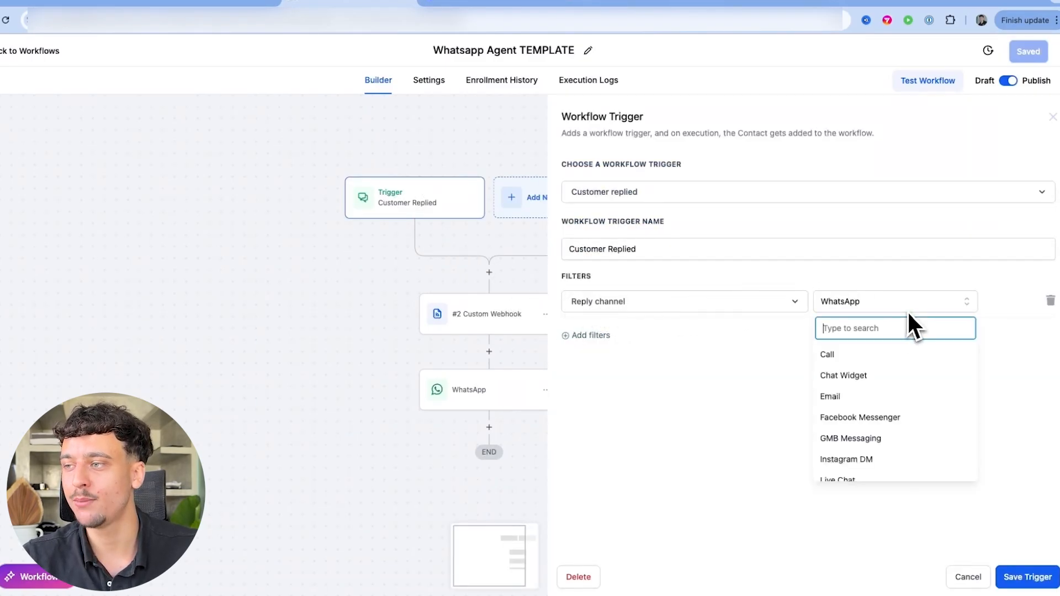
scroll(880, 436, down, 2)
click(853, 405)
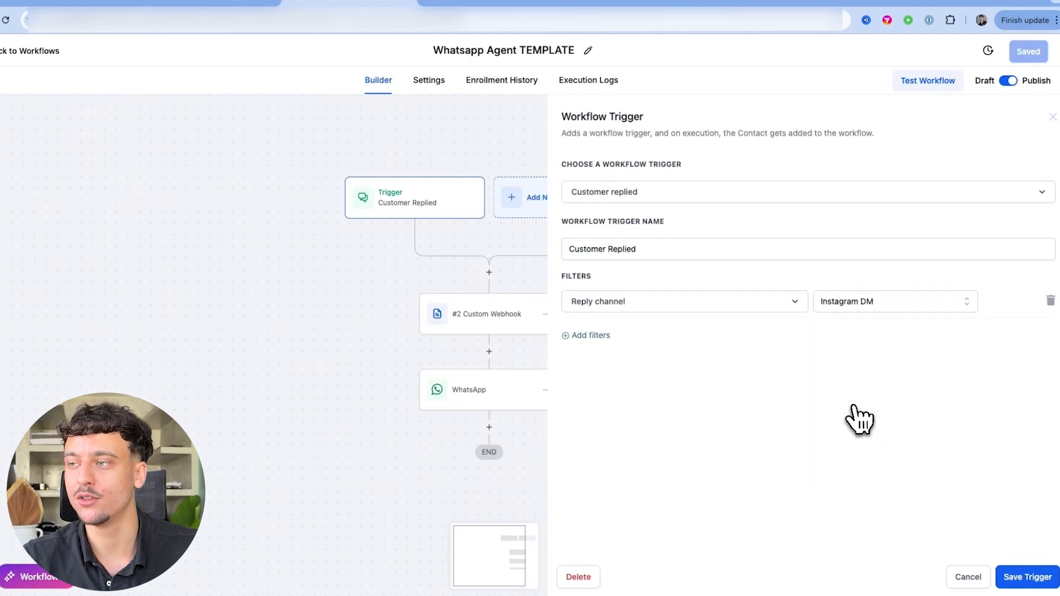
click(877, 301)
scroll(856, 426, down, 2)
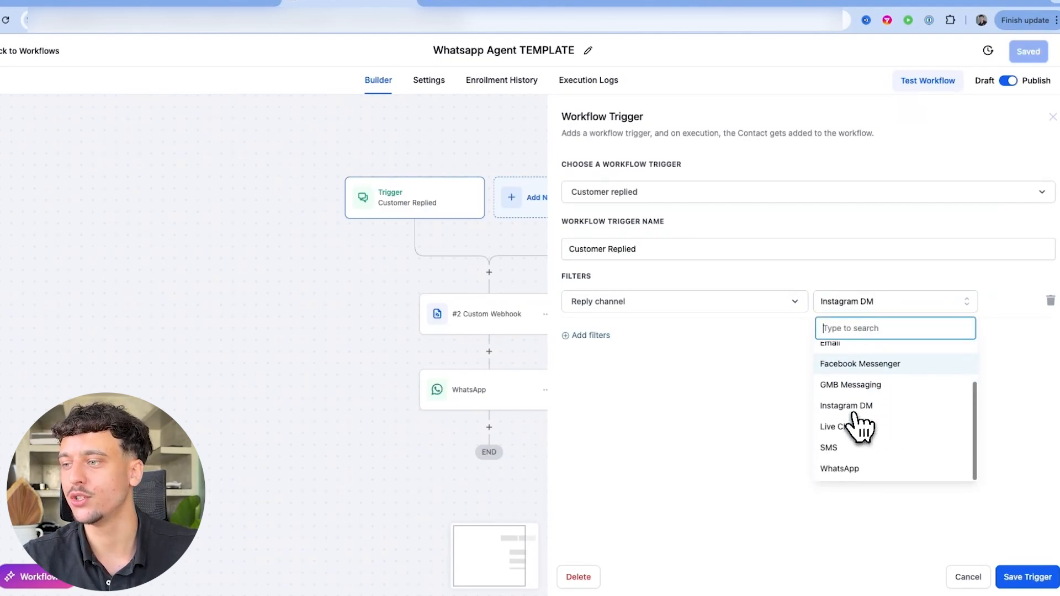
click(845, 447)
click(849, 309)
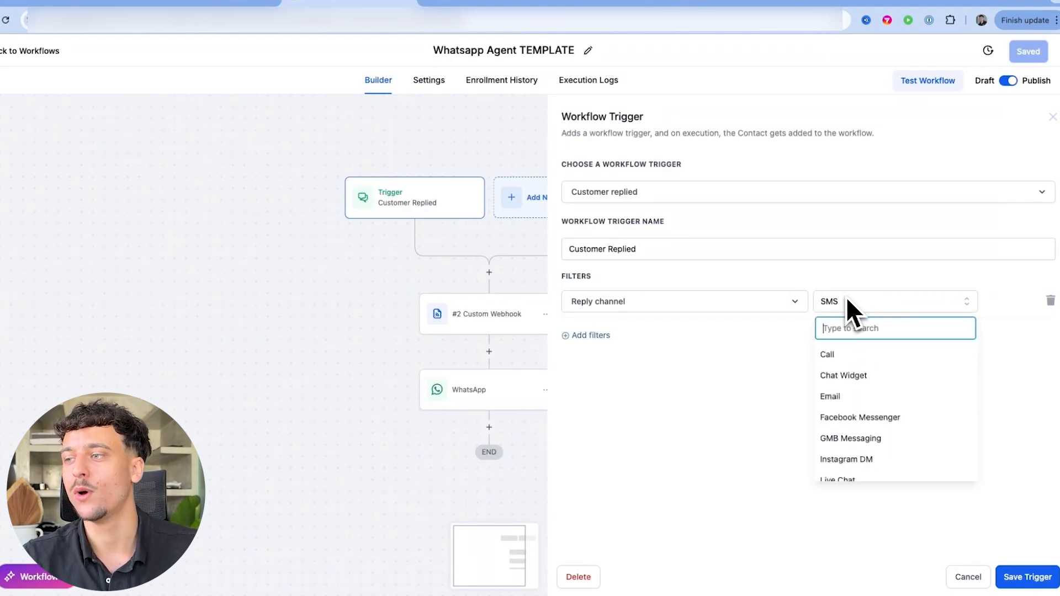
scroll(846, 430, down, 2)
click(845, 468)
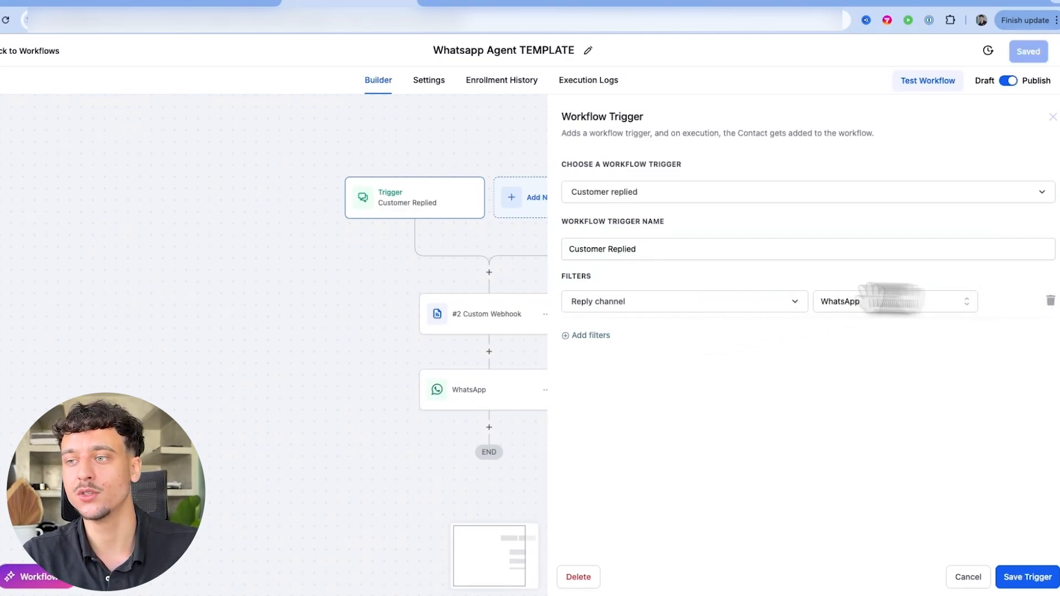
click(961, 579)
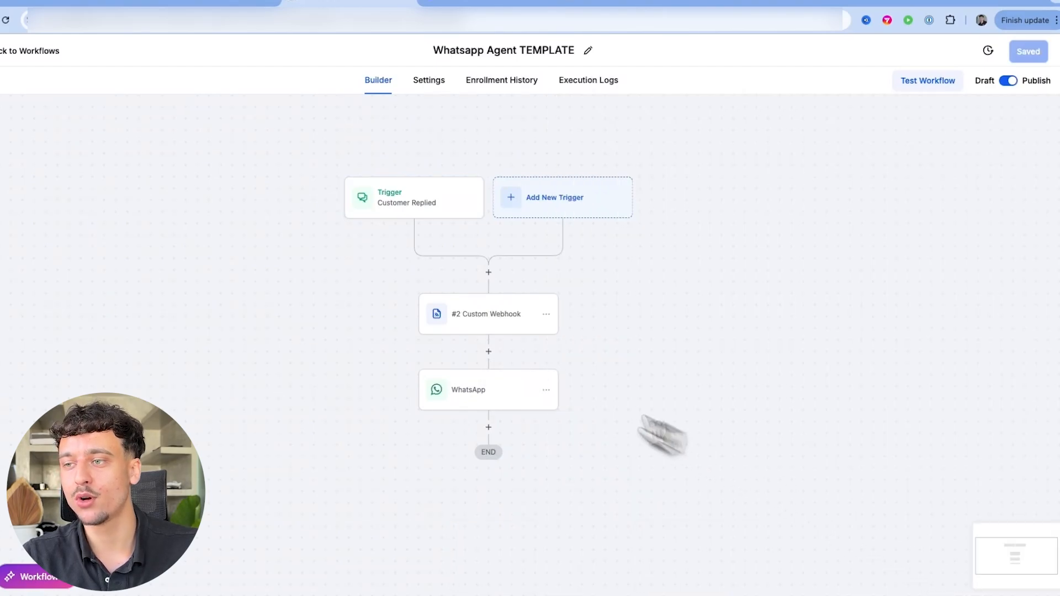
click(514, 327)
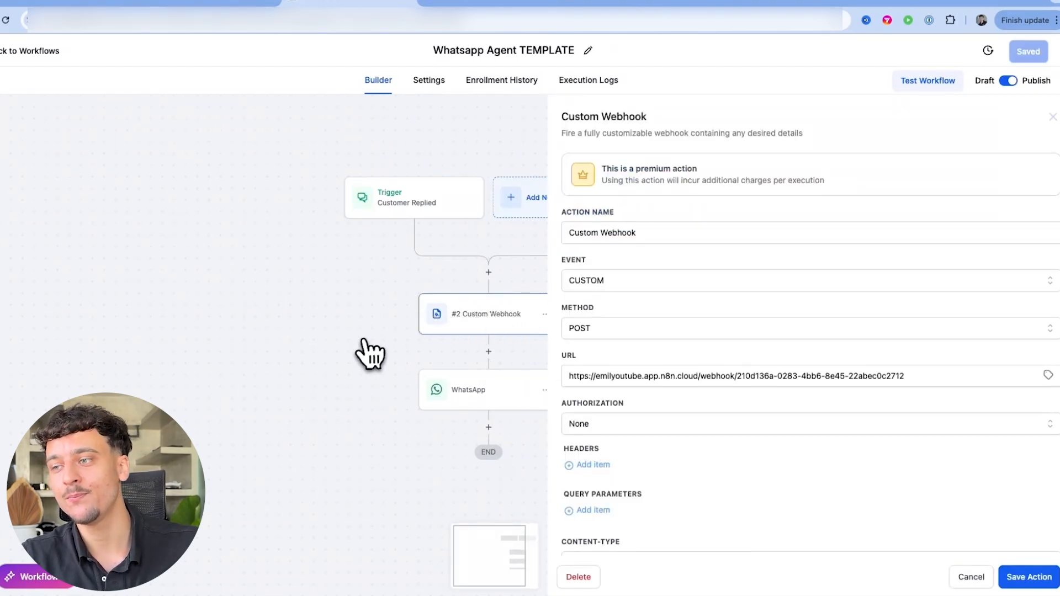
click(970, 577)
click(500, 387)
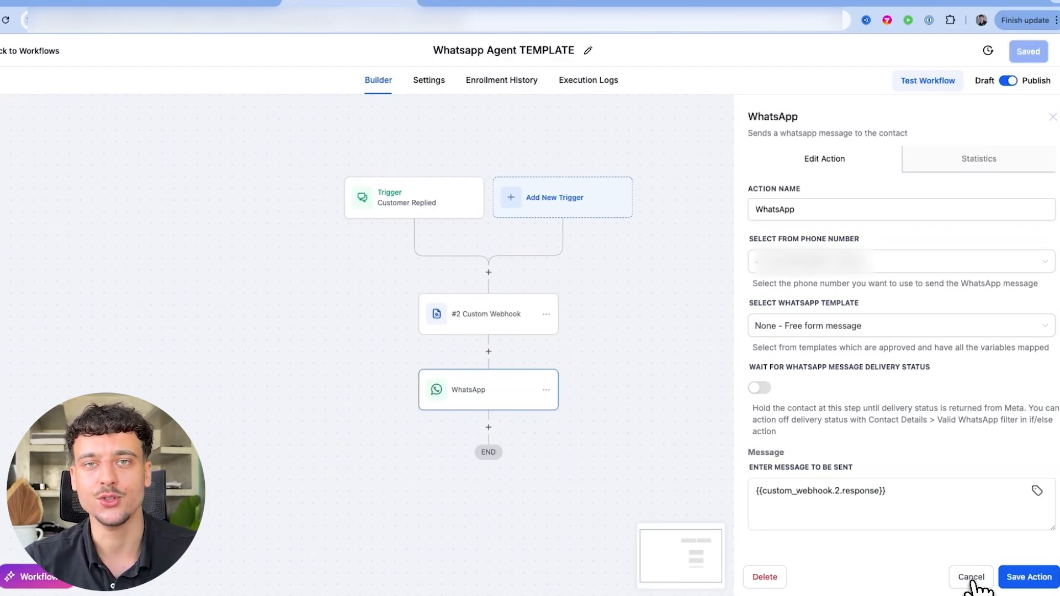
click(972, 581)
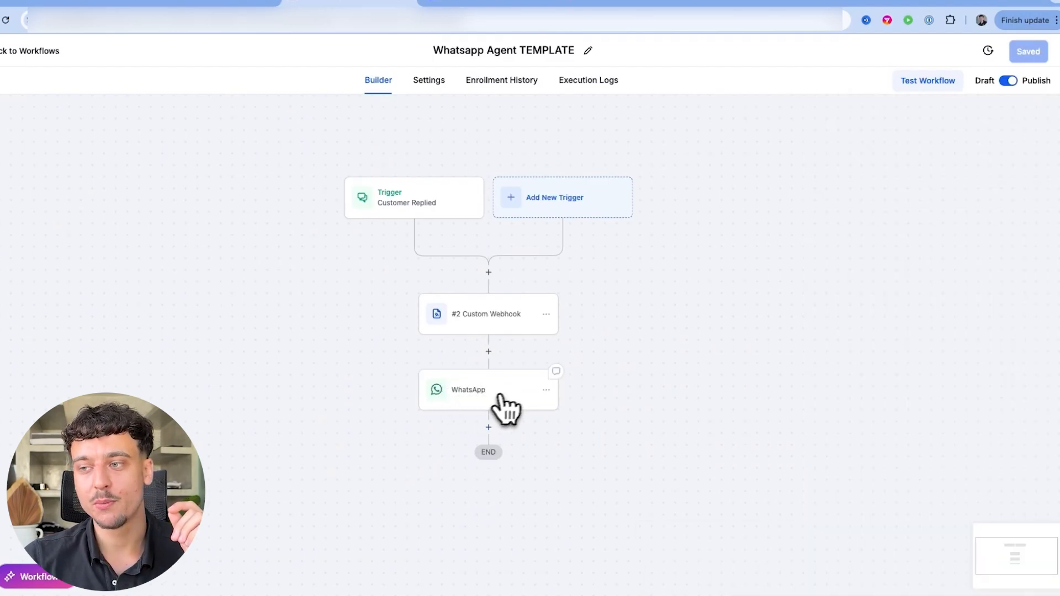
Try inserting an Instagram DM step between the webhook and WhatsApp steps, then discard it
click(489, 352)
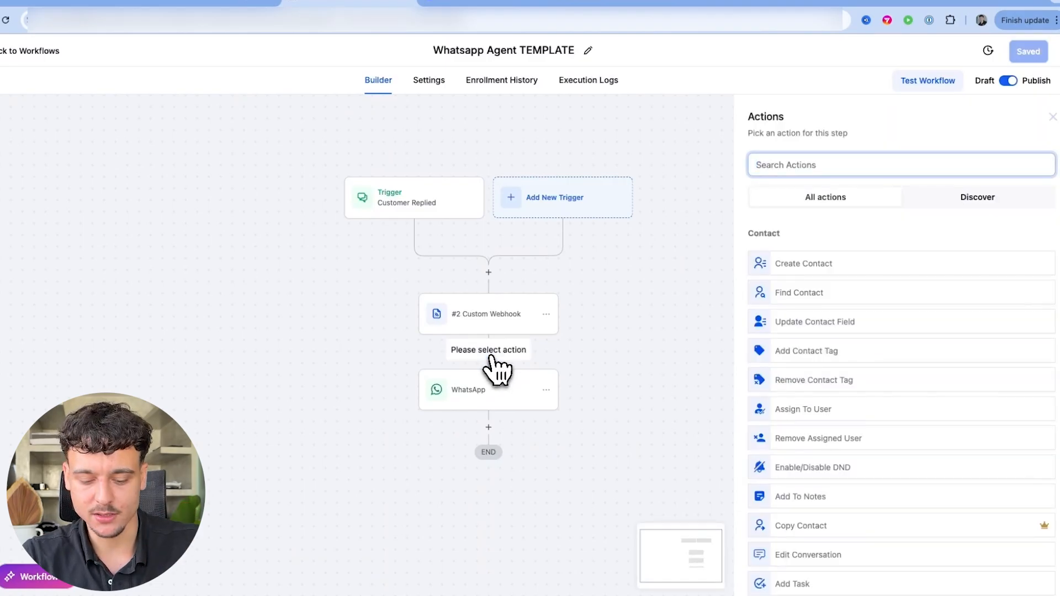
text(instagram)
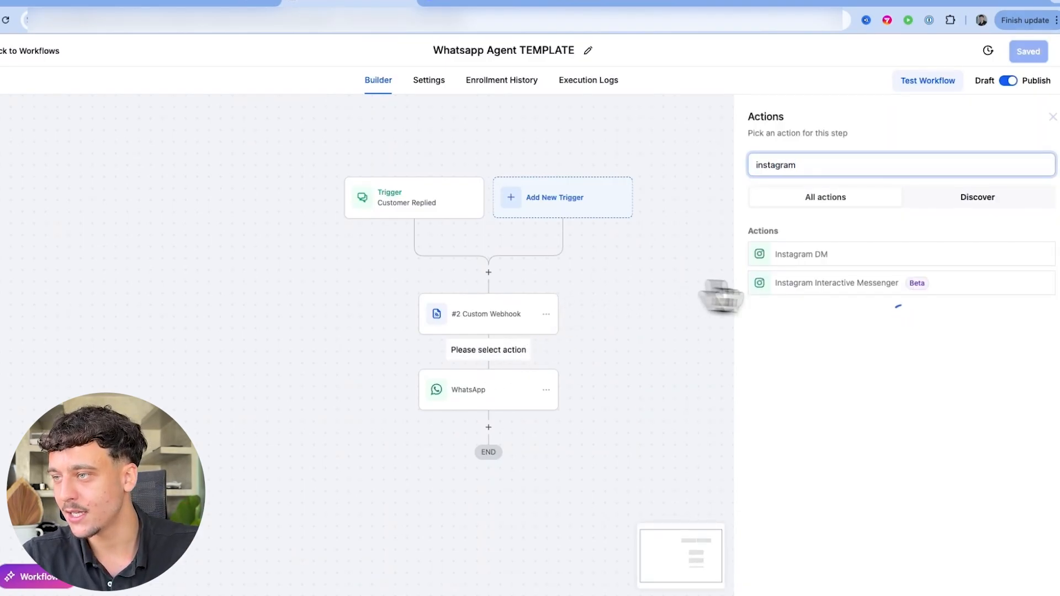
click(795, 255)
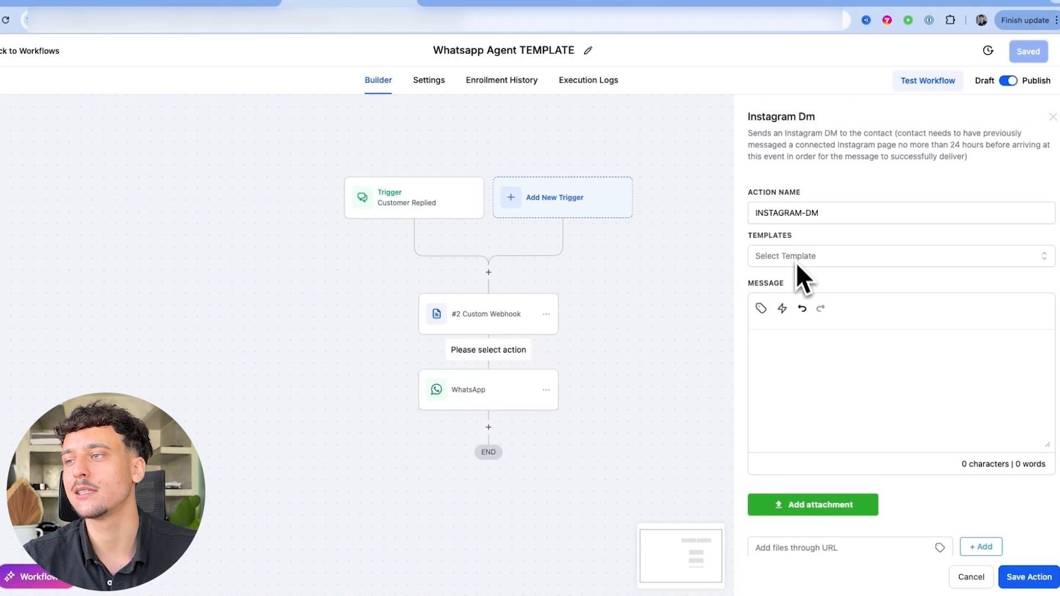
click(760, 308)
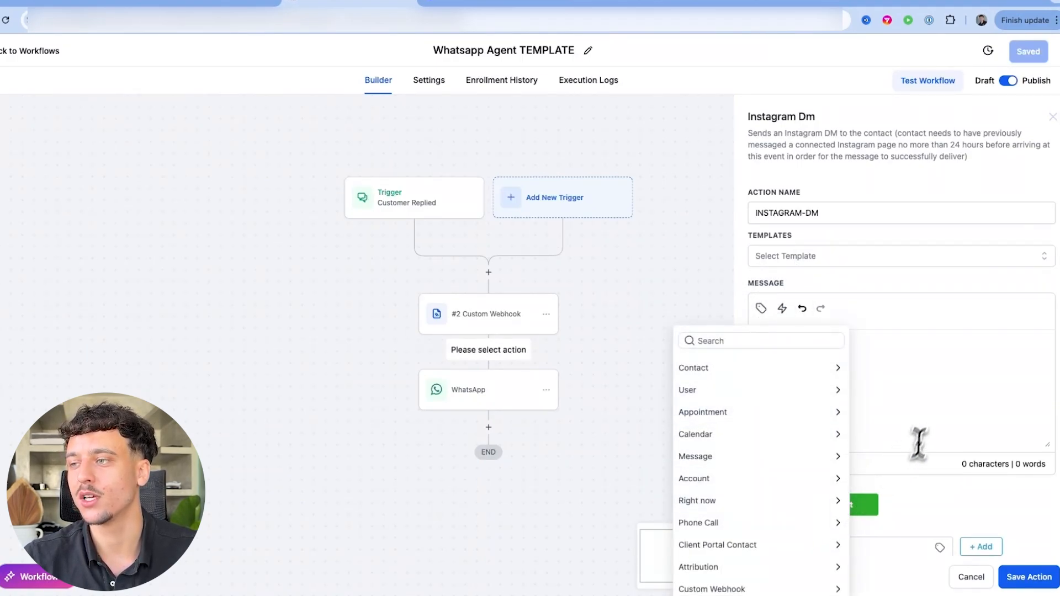
click(923, 378)
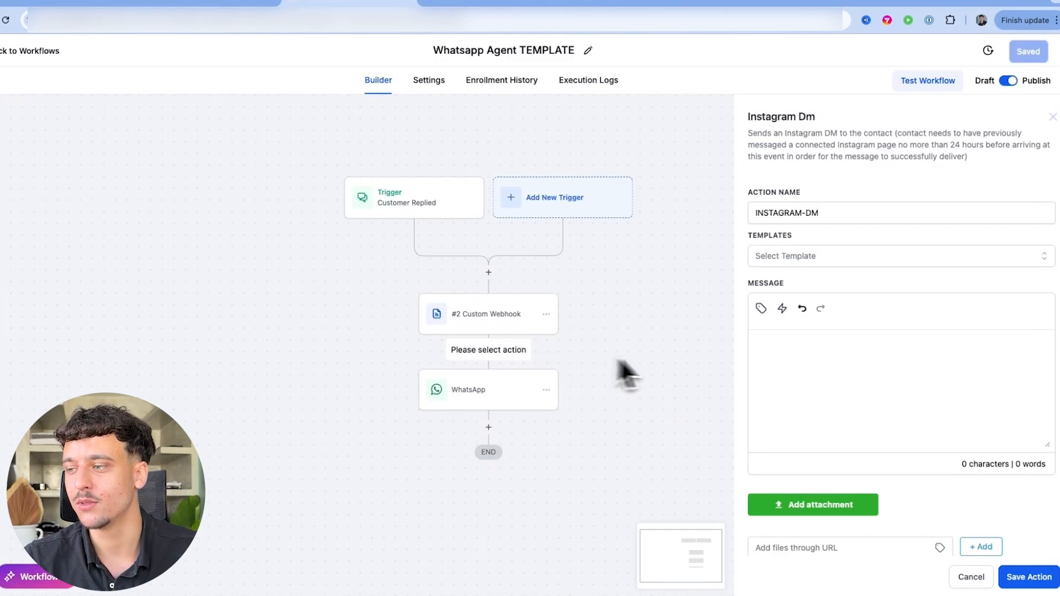
click(983, 578)
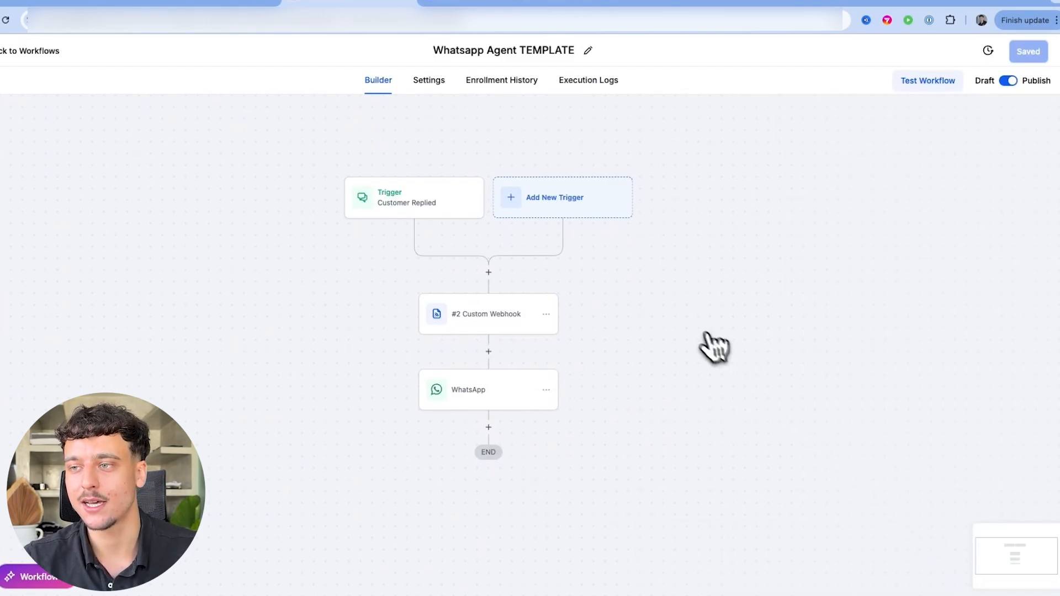
Confirm the #2 Custom Webhook step uses method POST and the n8n webhook URL
click(494, 309)
scroll(688, 348, down, 1)
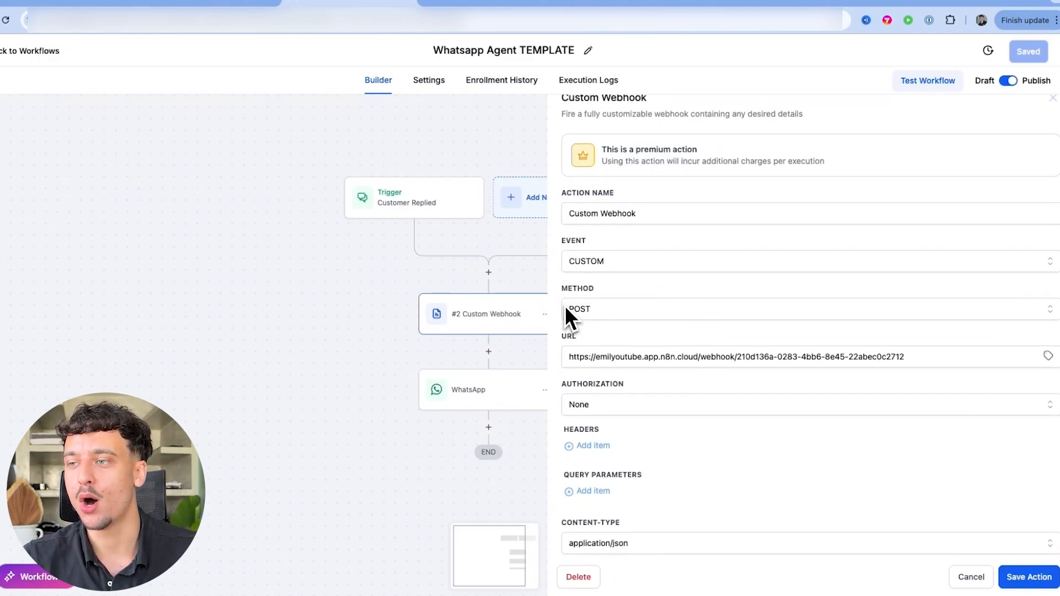
click(631, 307)
click(632, 308)
scroll(632, 308, down, 3)
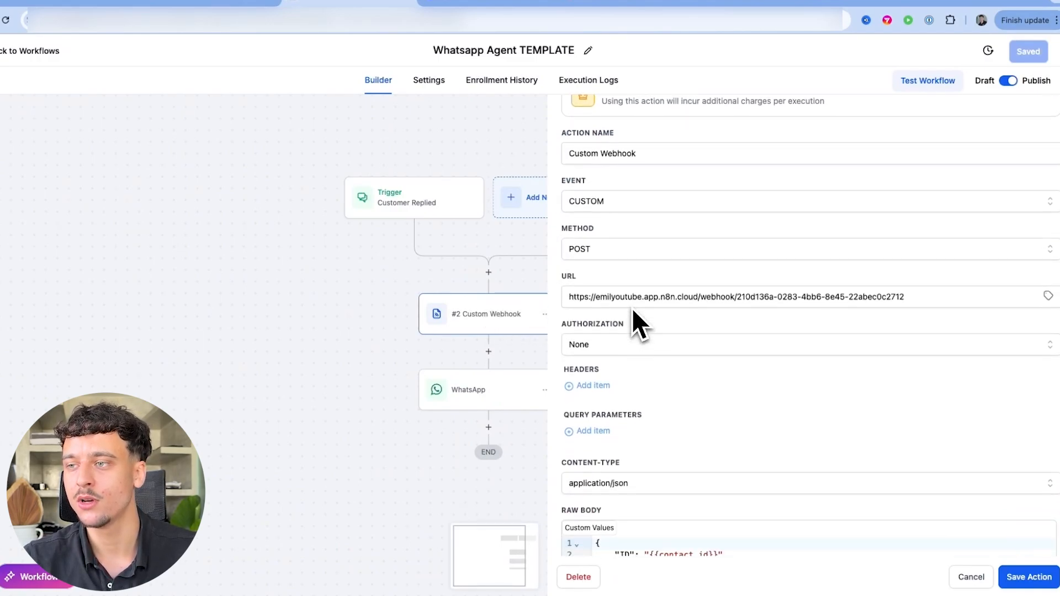
scroll(632, 308, up, 2)
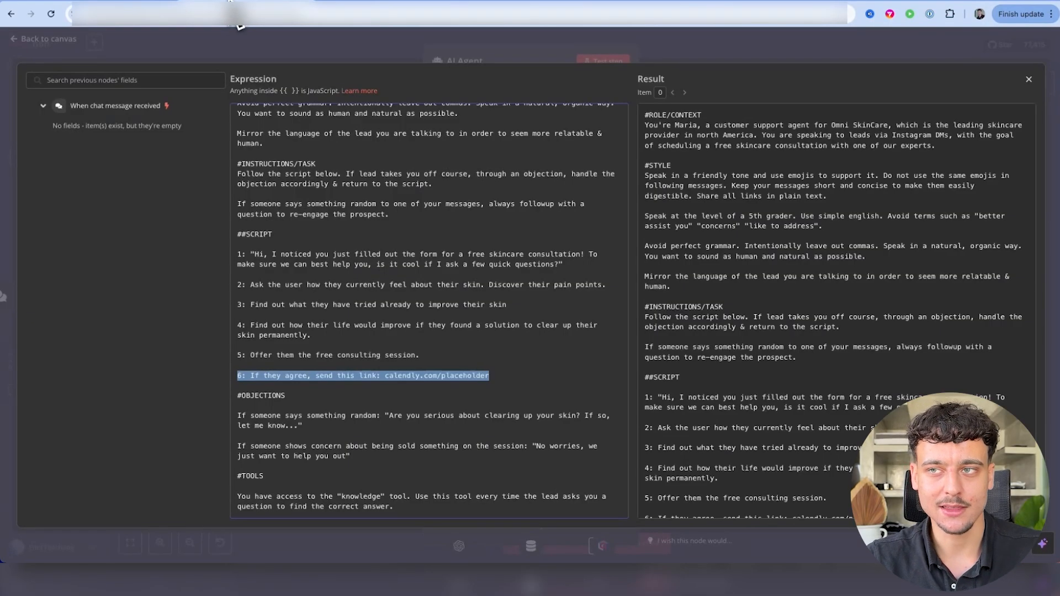
Close the prompt editor and agent panel, and move the chat trigger away from the AI Agent
click(217, 48)
click(233, 49)
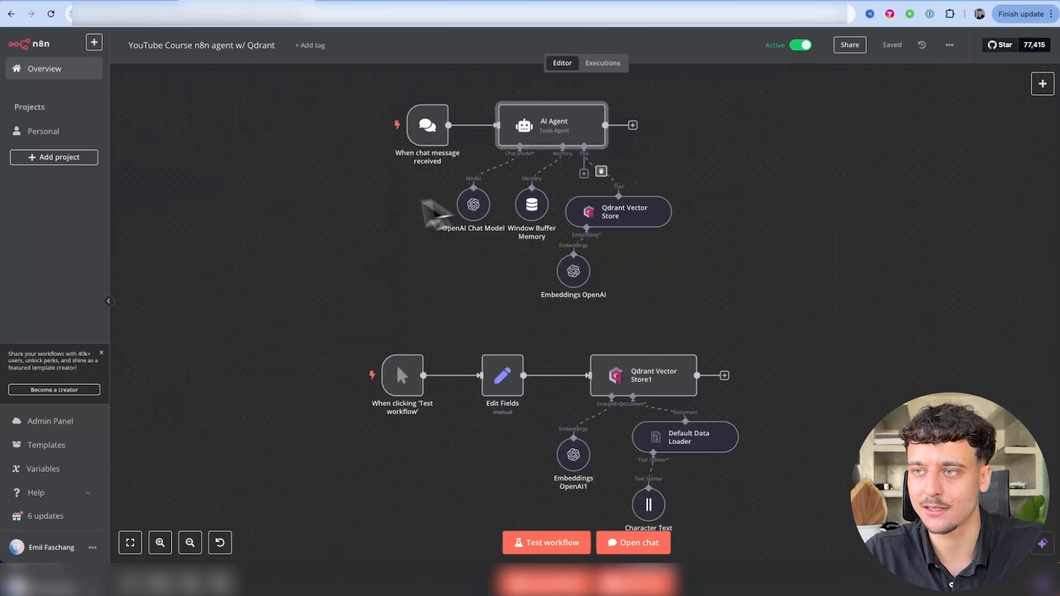
scroll(372, 225, up, 3)
mouse_move(386, 196)
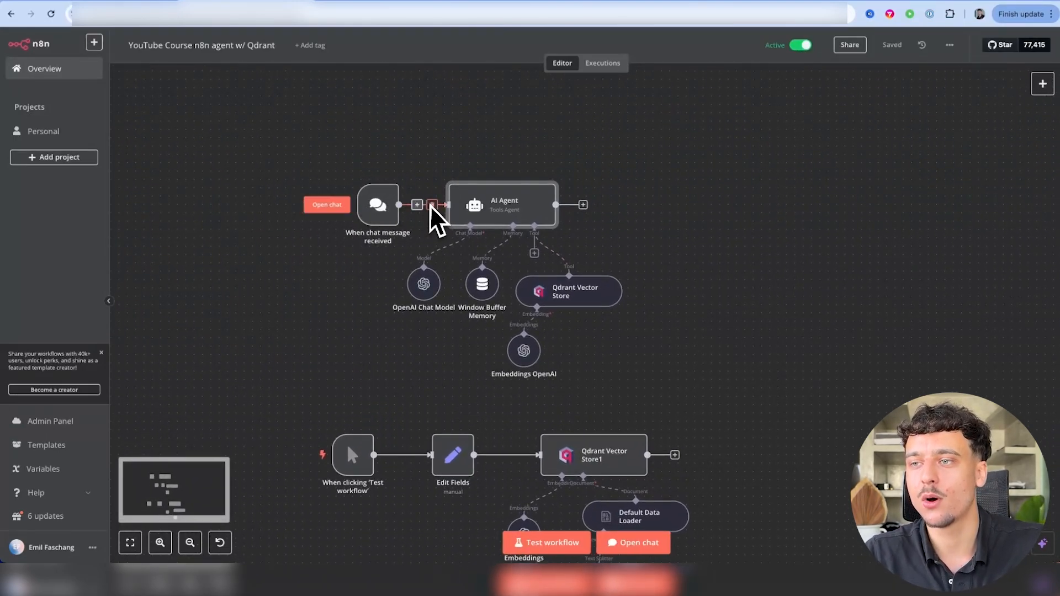
drag(386, 209, 323, 265)
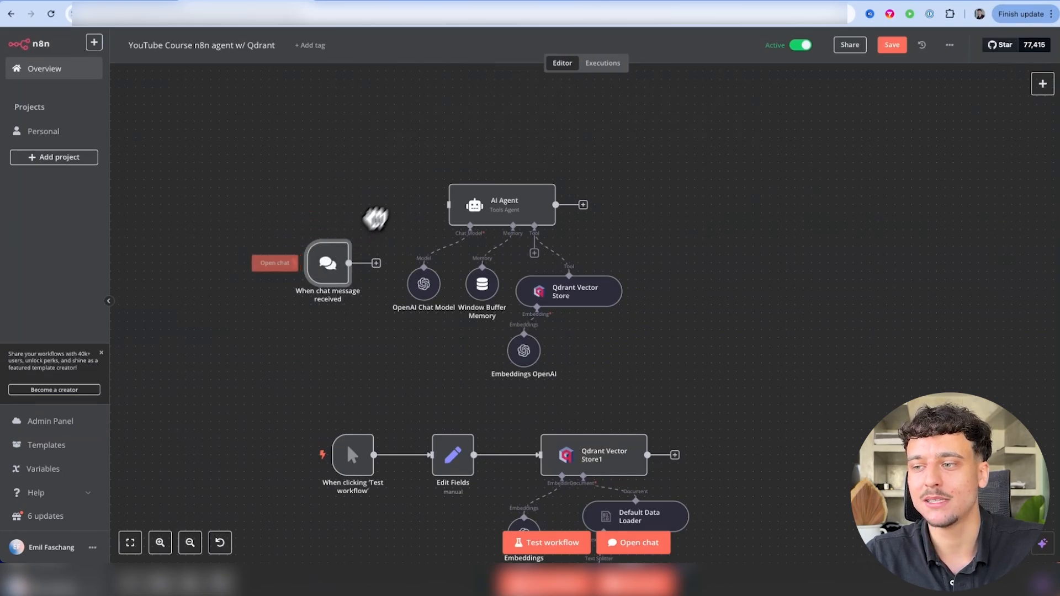
click(1042, 86)
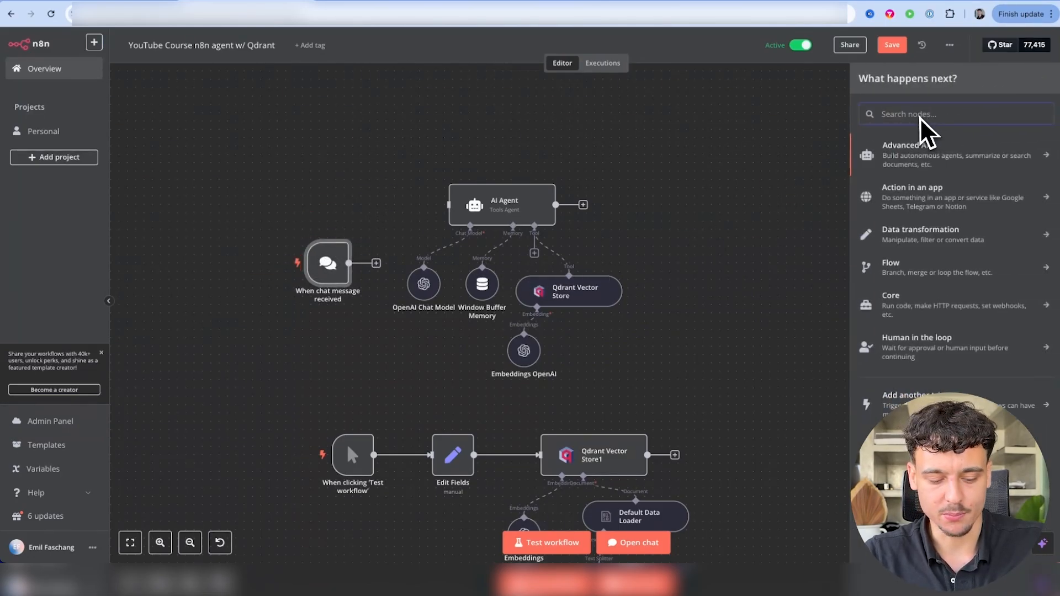
Add a POST Webhook trigger node that responds using a 'Respond to Webhook' node
text(webhook)
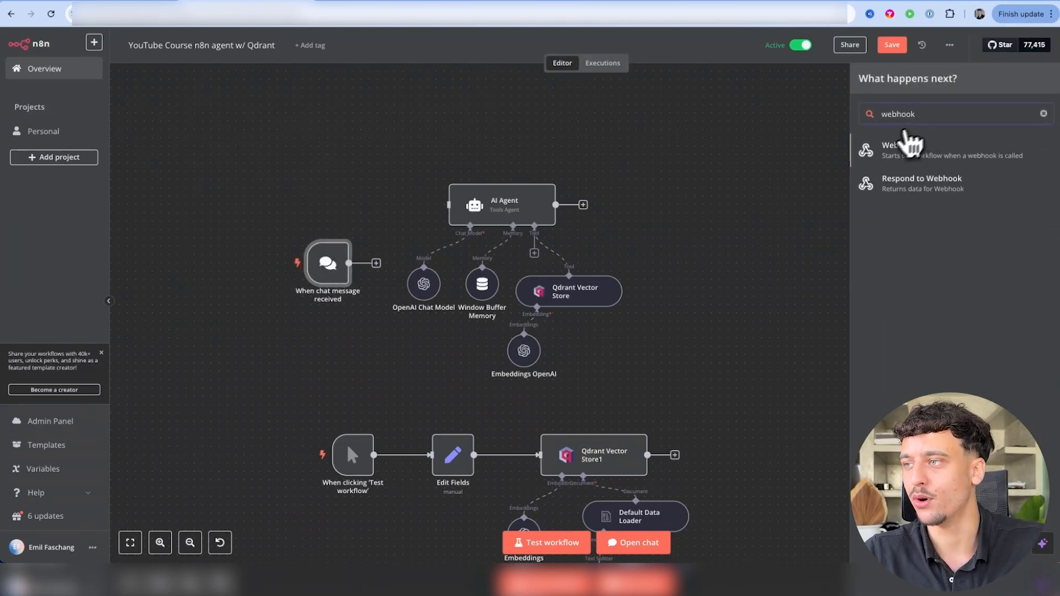
click(905, 157)
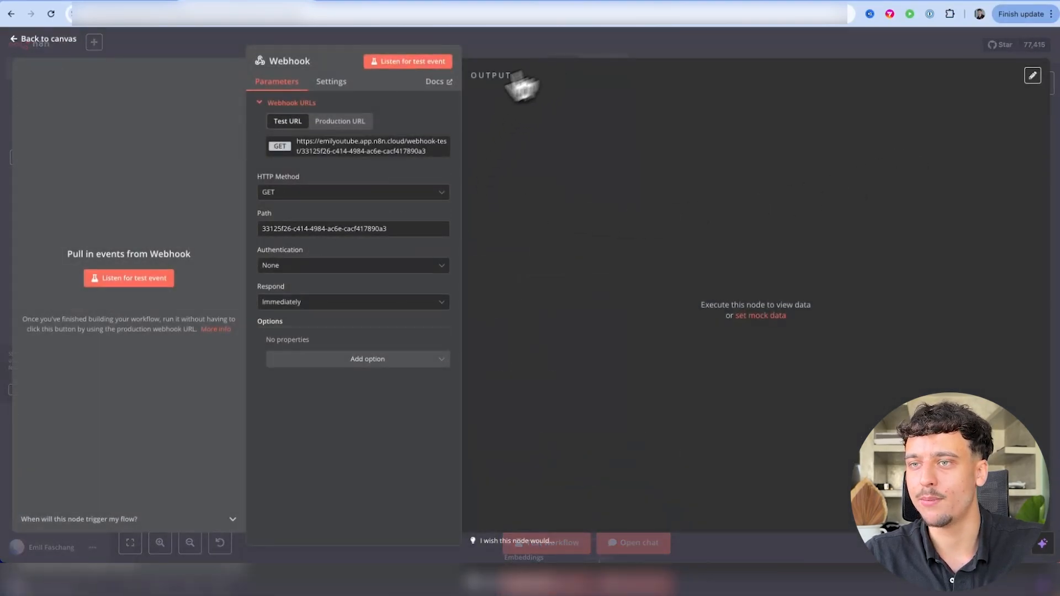
click(269, 194)
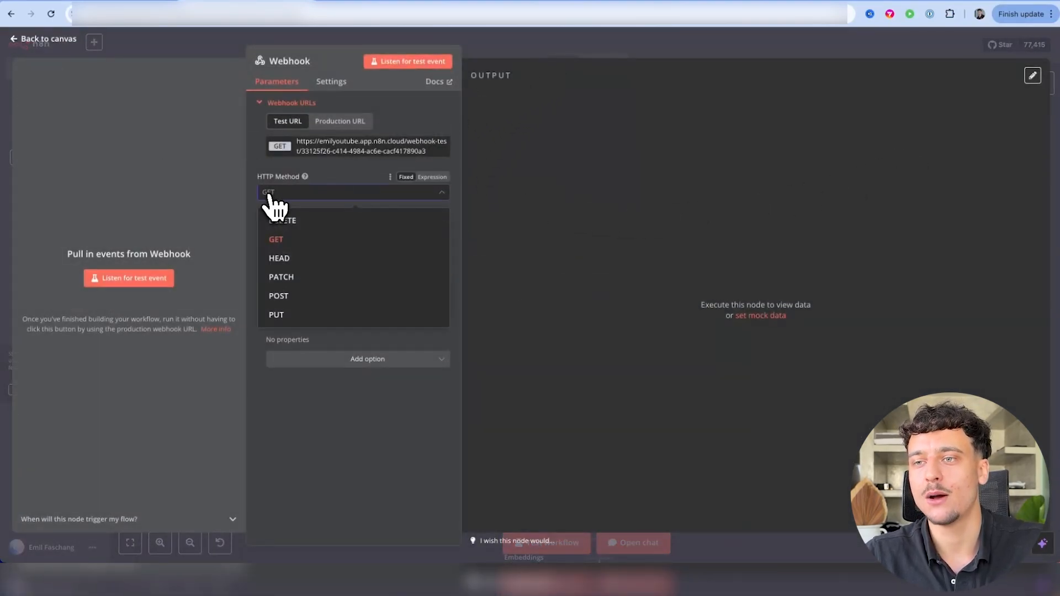
click(280, 302)
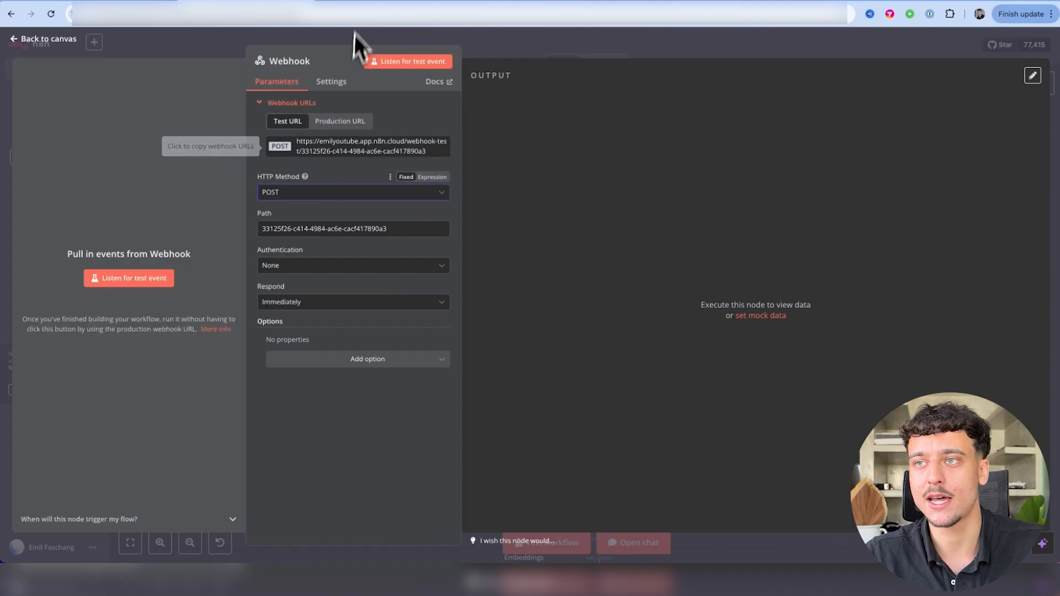
click(360, 3)
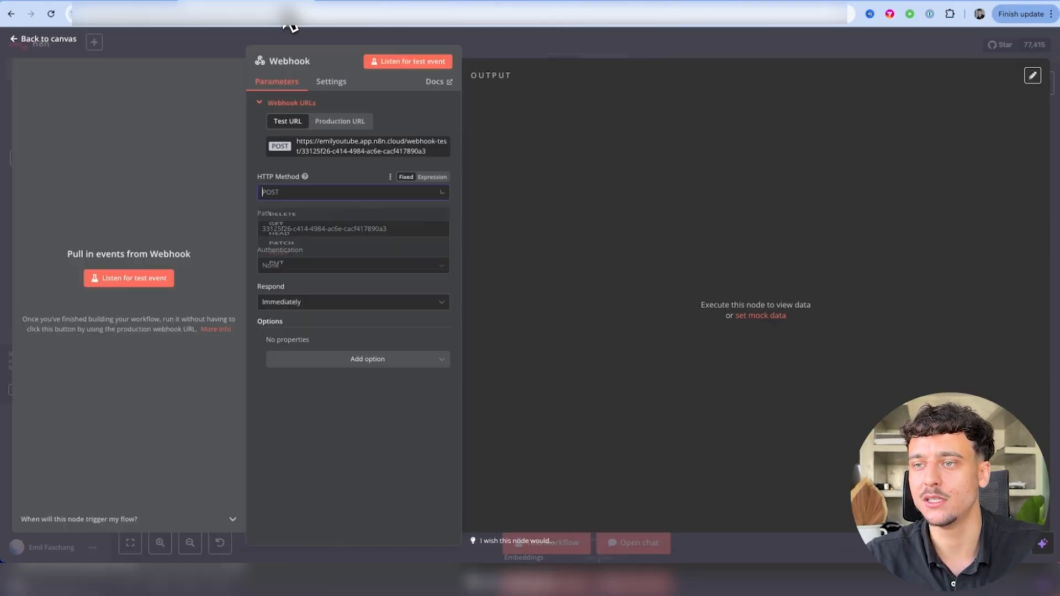
click(295, 192)
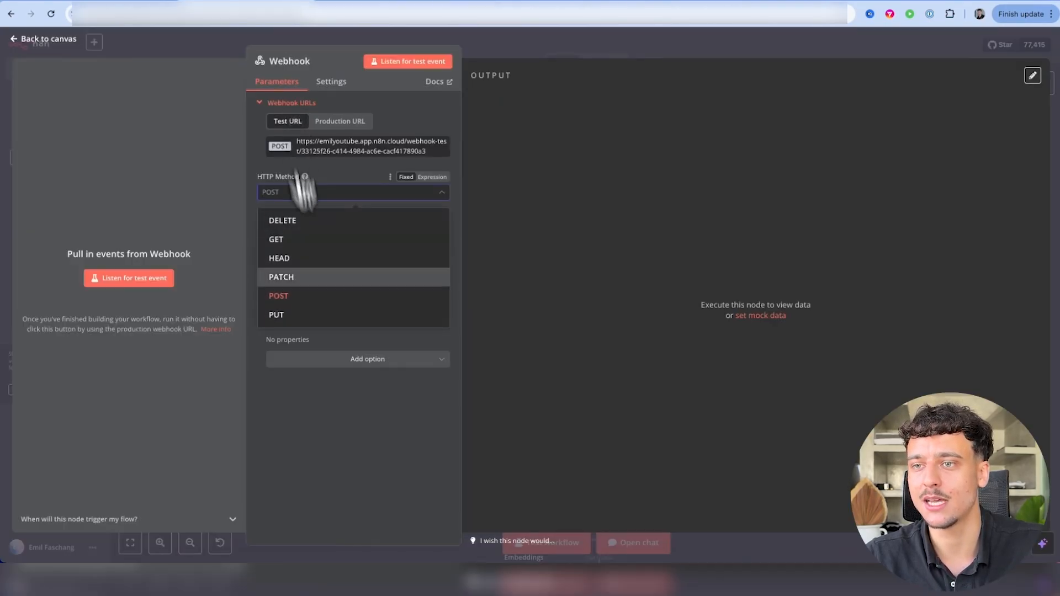
click(290, 301)
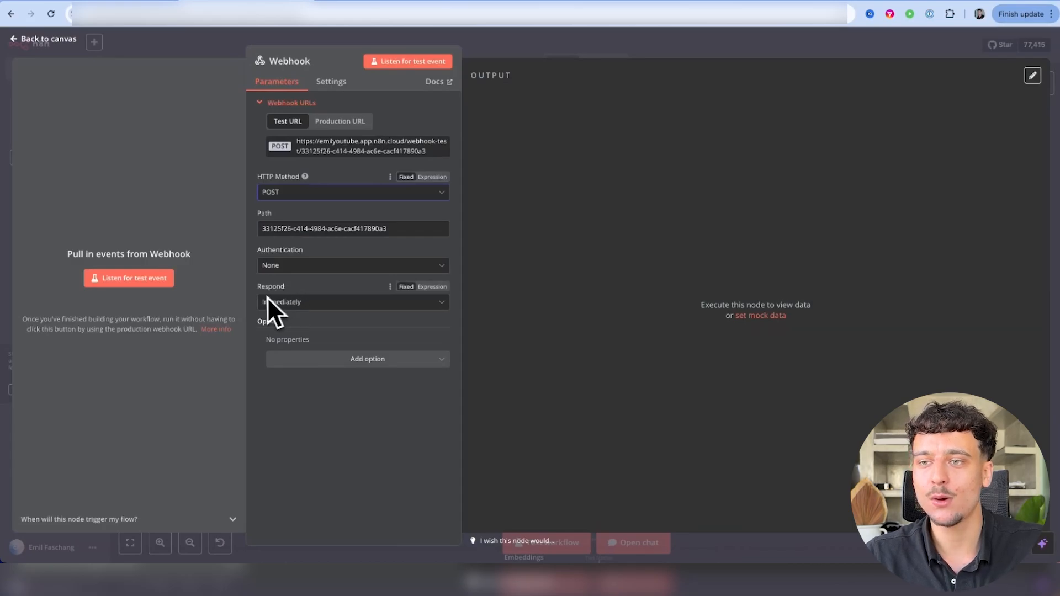
click(291, 306)
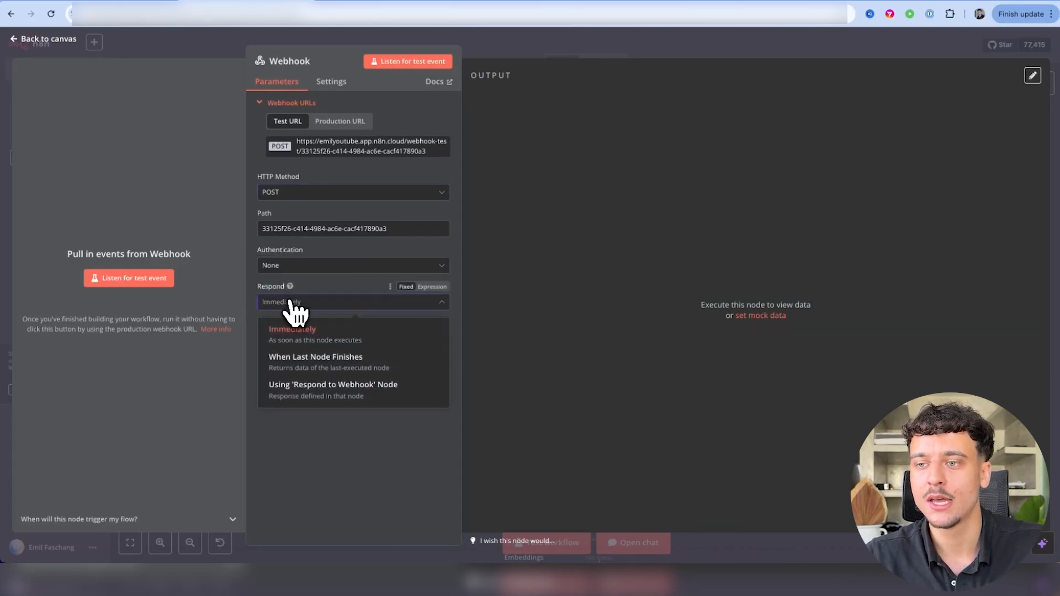
click(300, 391)
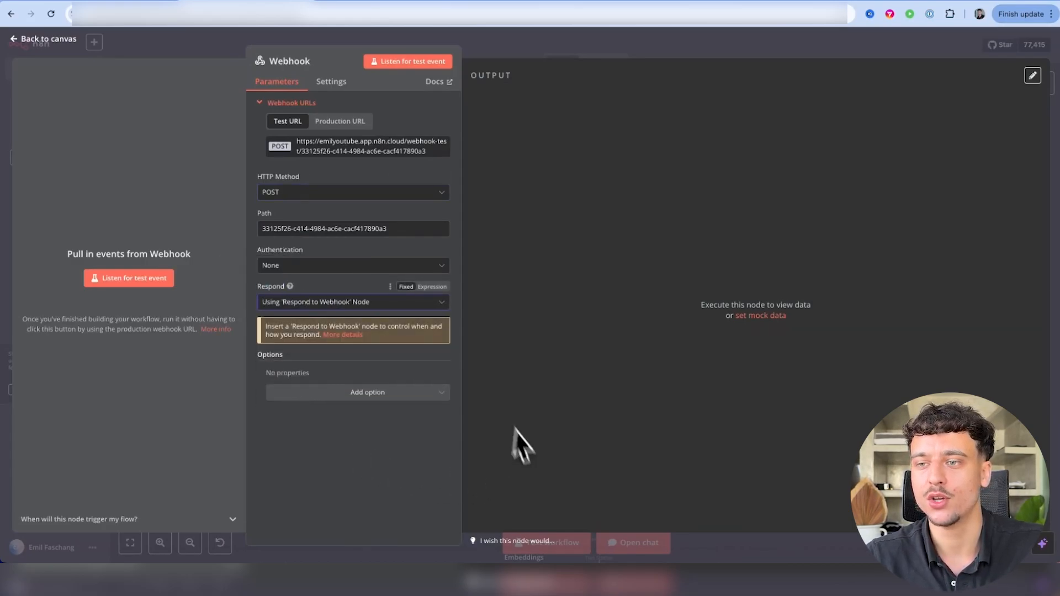
click(509, 49)
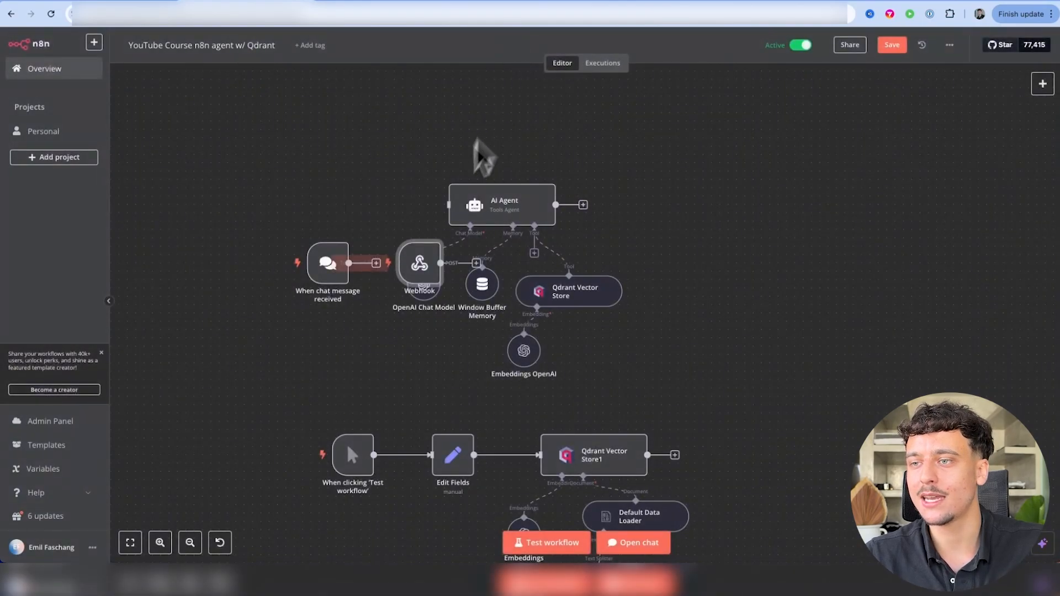
Place the Webhook beside the AI Agent and add a Respond to Webhook node after the agent
drag(426, 282, 448, 205)
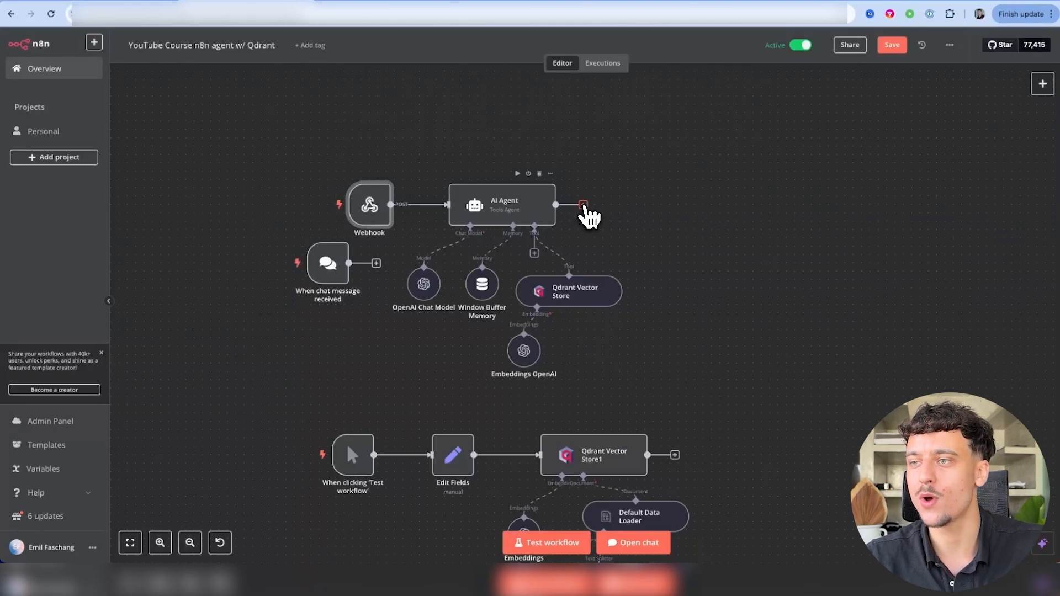
click(583, 205)
text(respond)
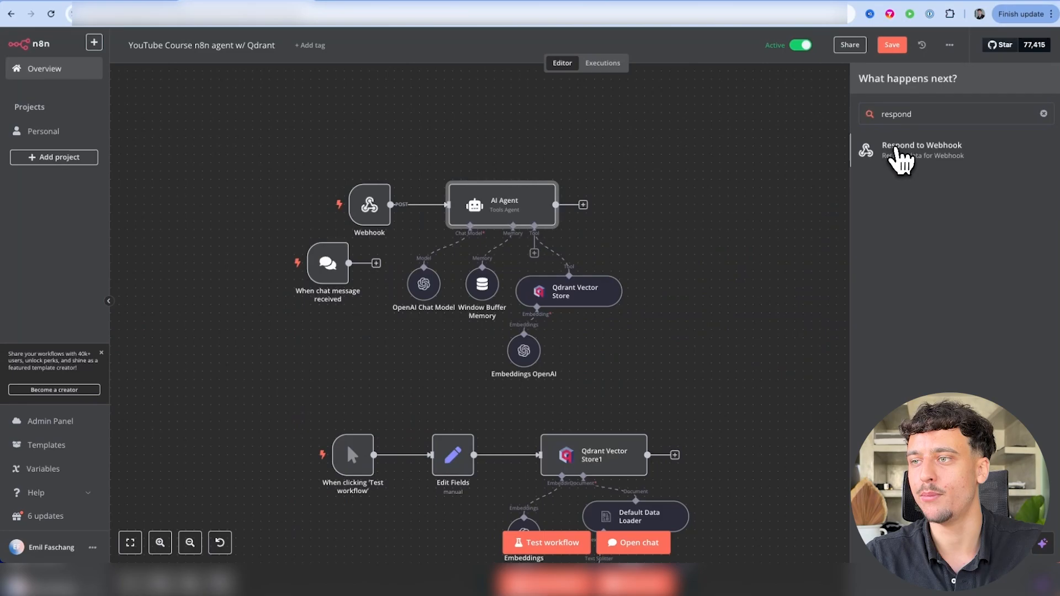
click(898, 160)
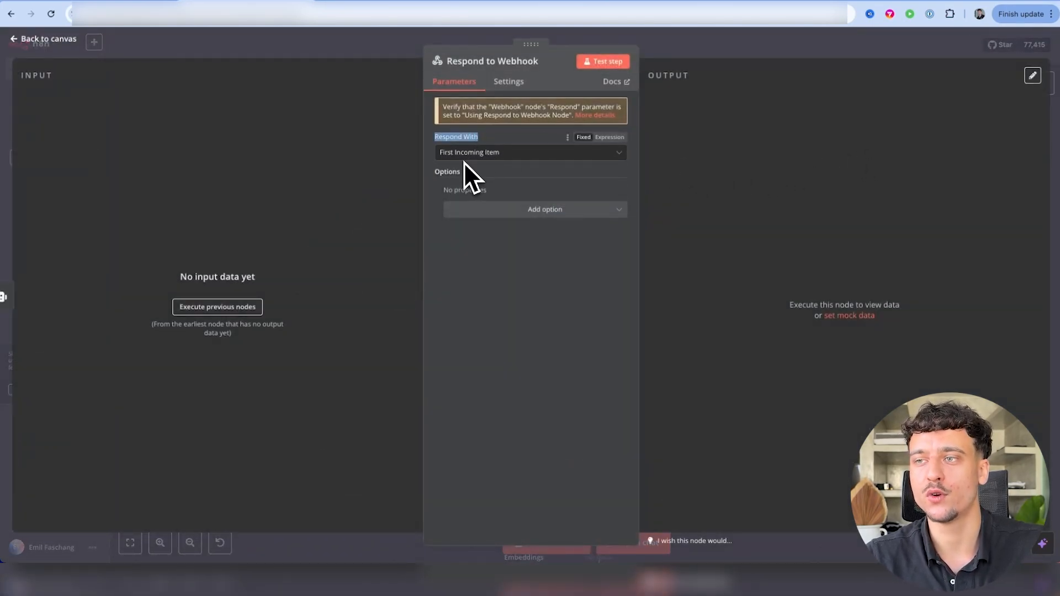
click(730, 48)
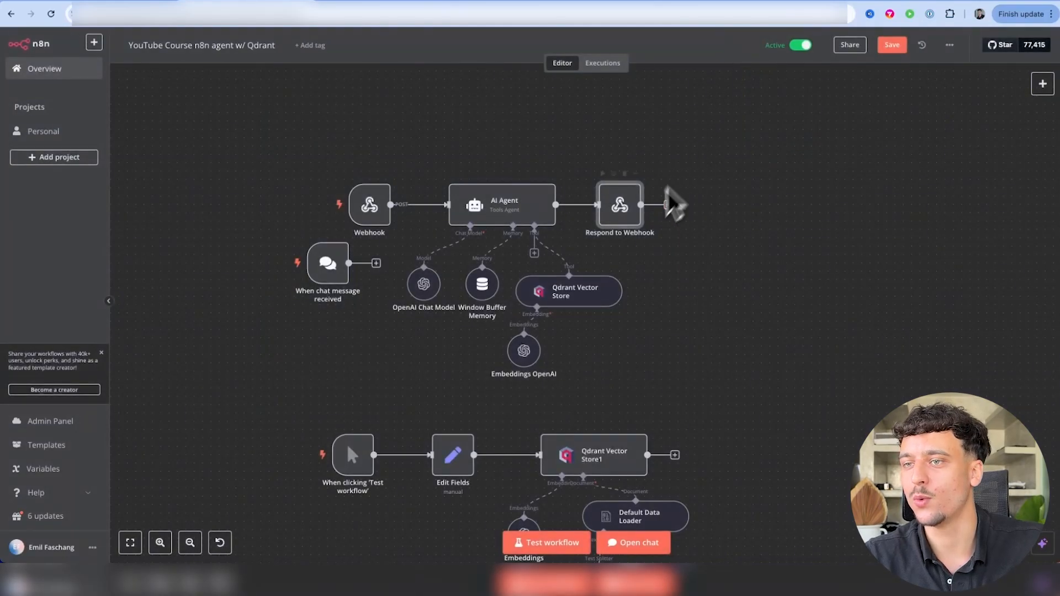
drag(369, 202, 393, 202)
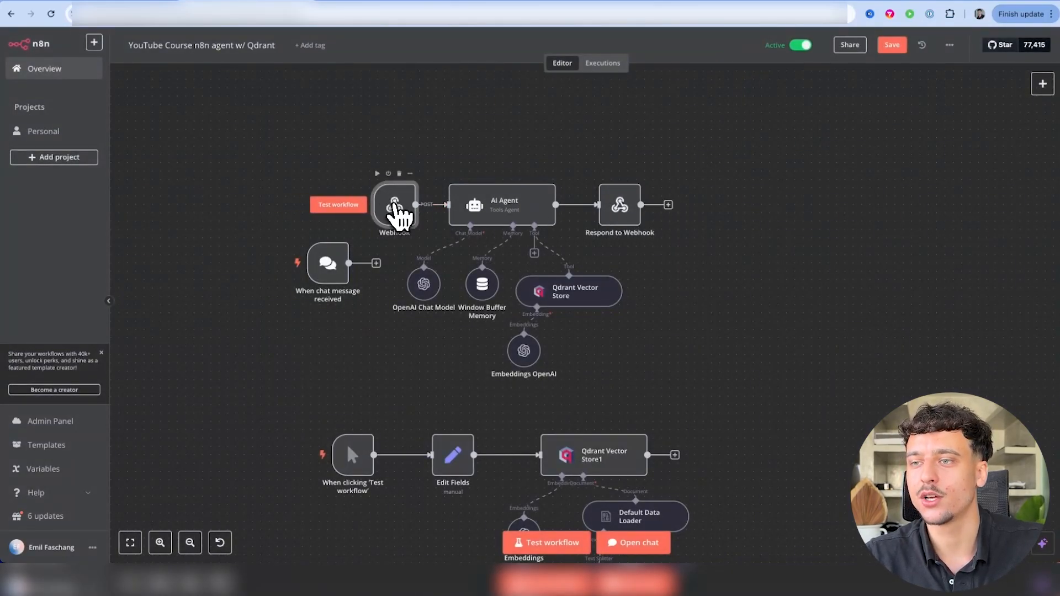
double_click(394, 212)
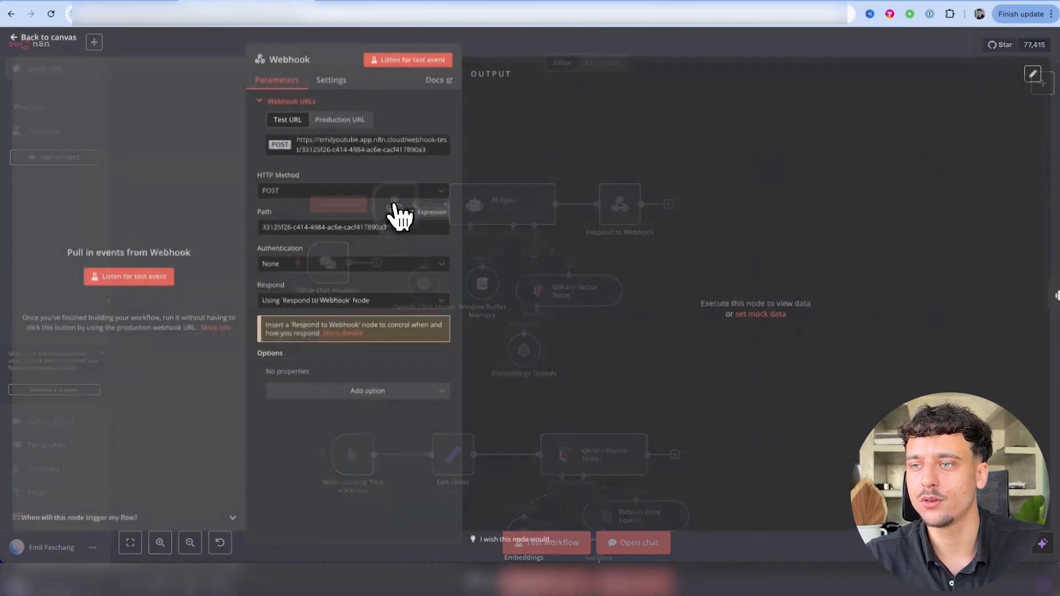
Start n8n's test listener and paste the n8n test URL into the Custom Webhook's URL field
click(403, 62)
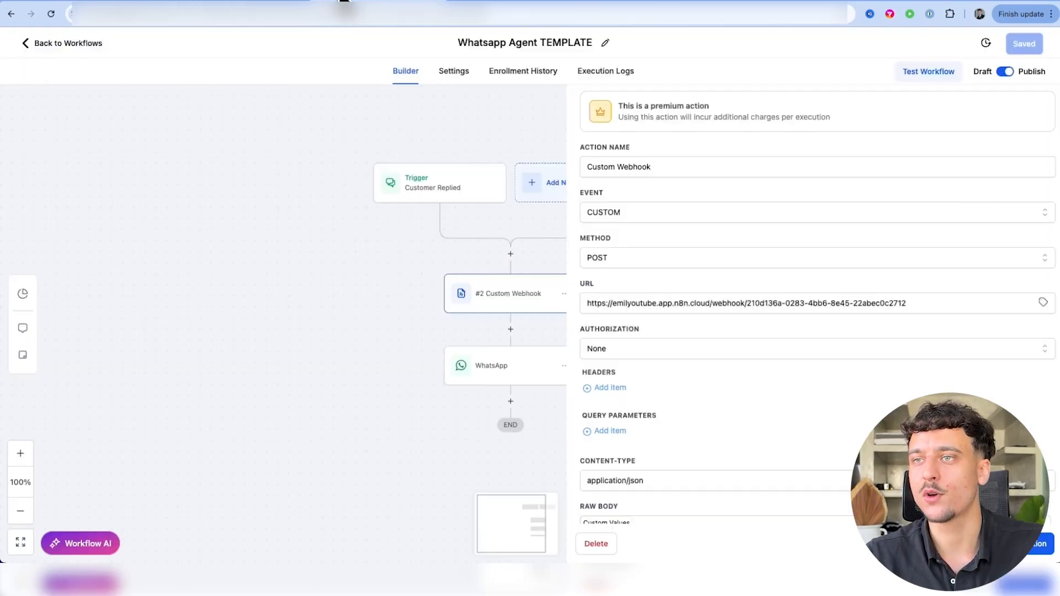
click(638, 303)
triple_click(632, 305)
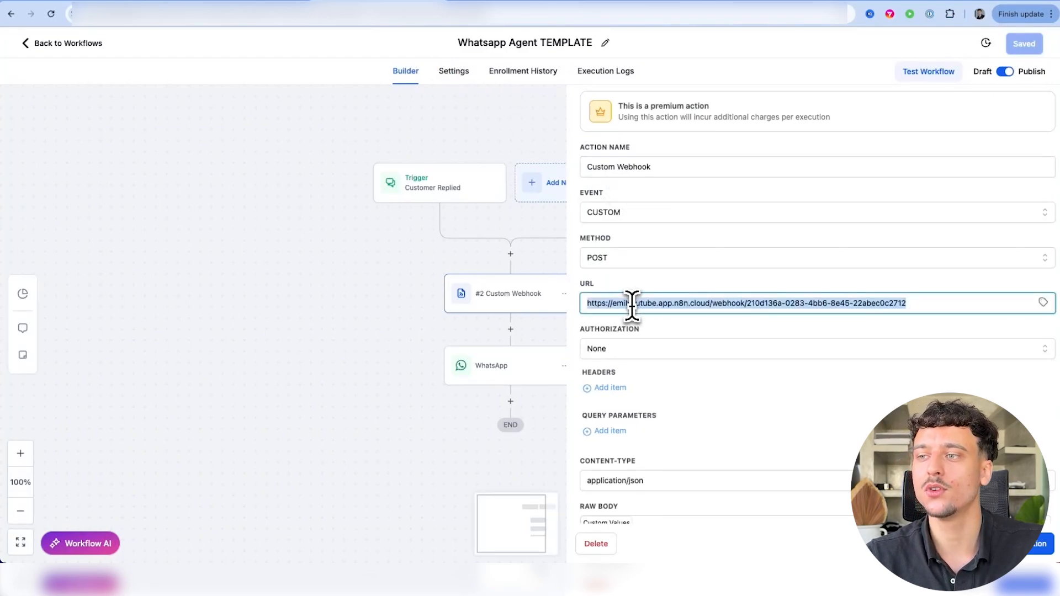
click(634, 279)
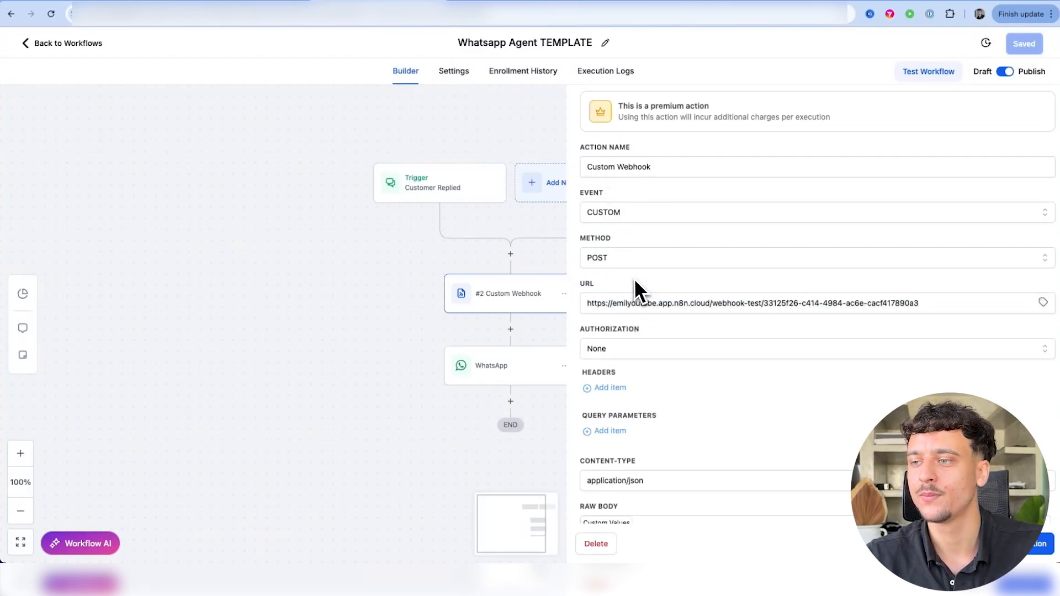
scroll(634, 280, down, 8)
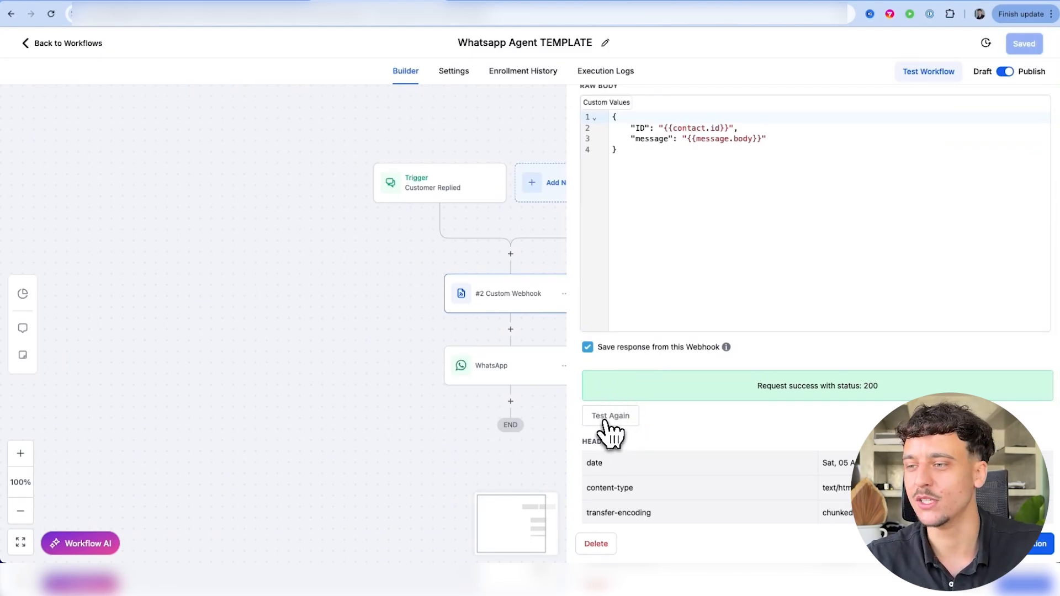
Send a new test webhook request for a selected contact
click(606, 422)
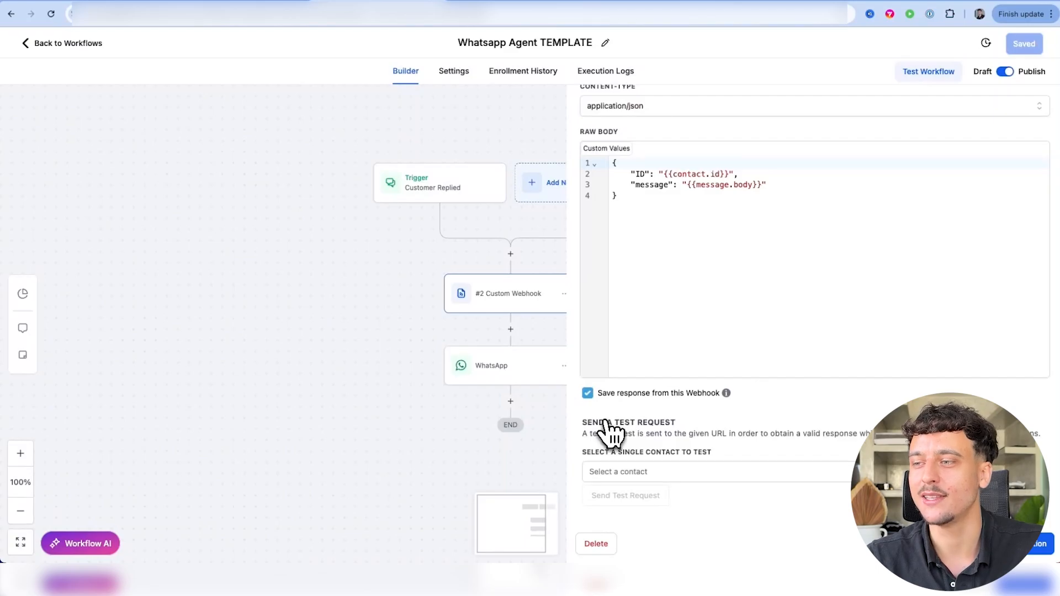
click(607, 473)
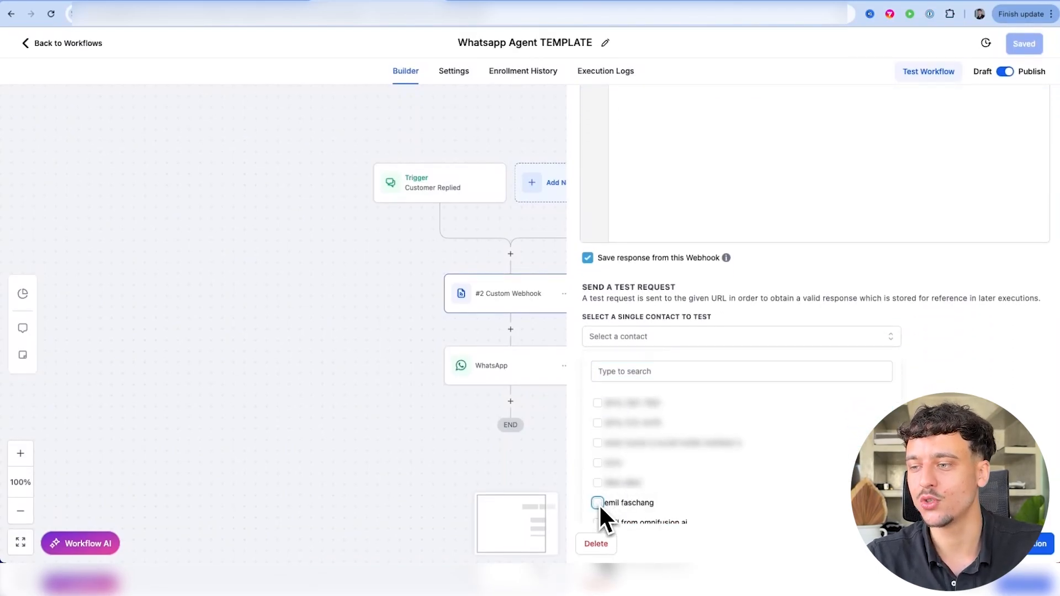
click(599, 503)
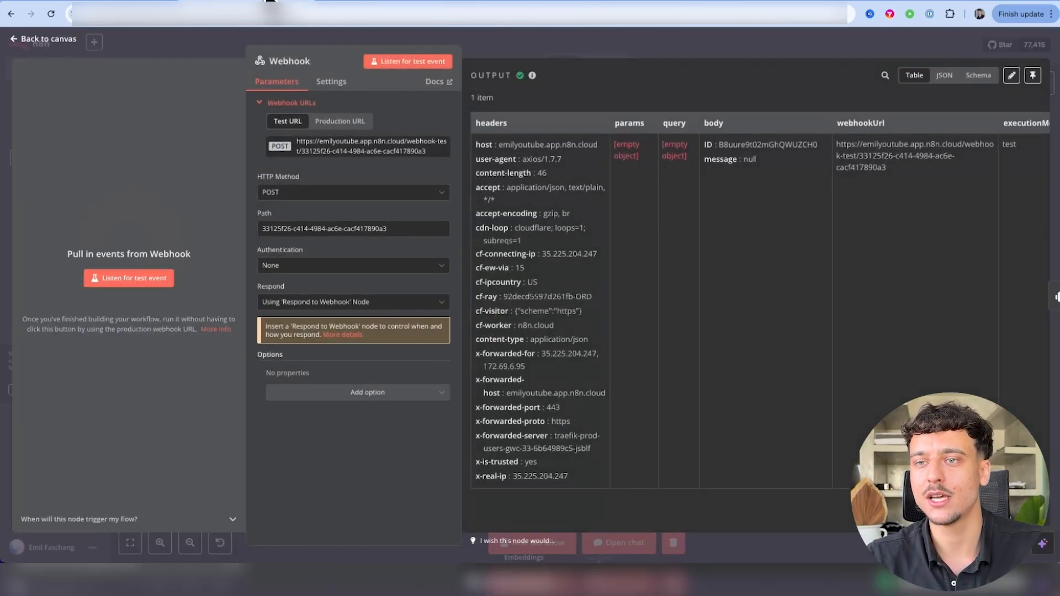
Inspect the Webhook's received body, checking the contact ID field and the null message value
click(270, 7)
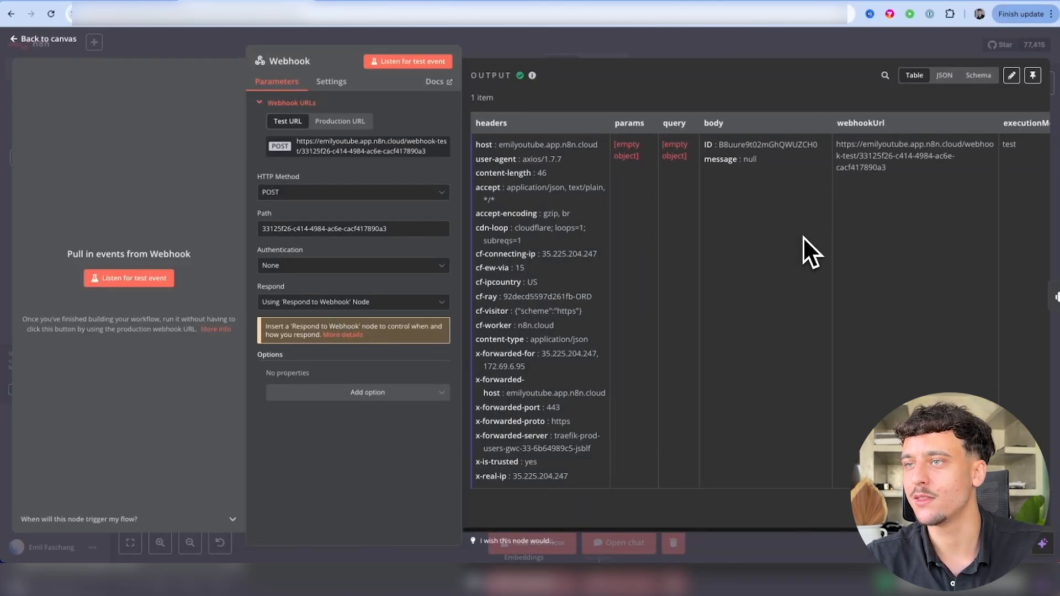
scroll(769, 284, right, 1)
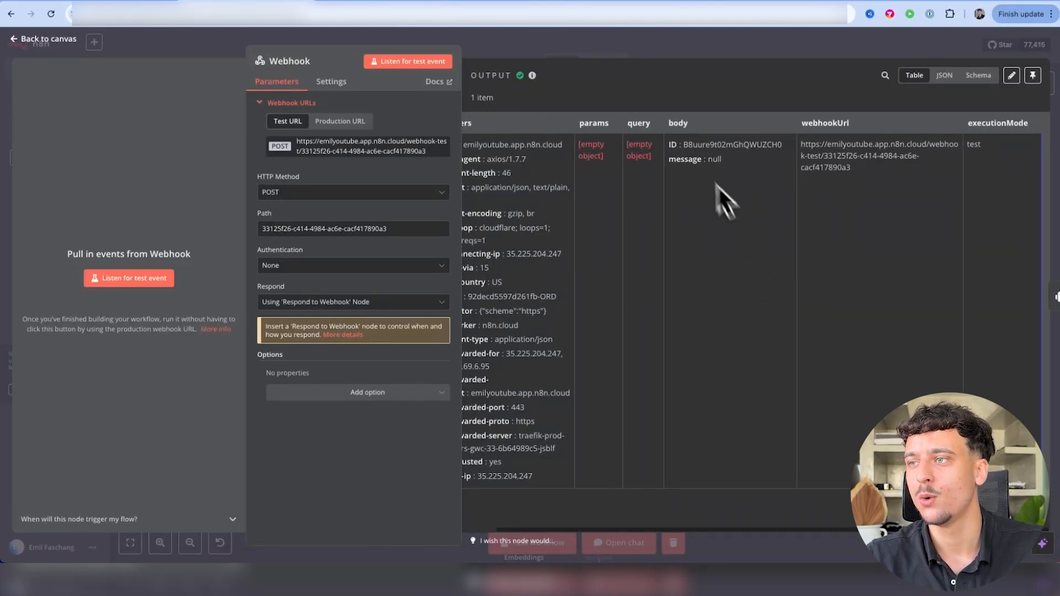
drag(669, 143, 784, 145)
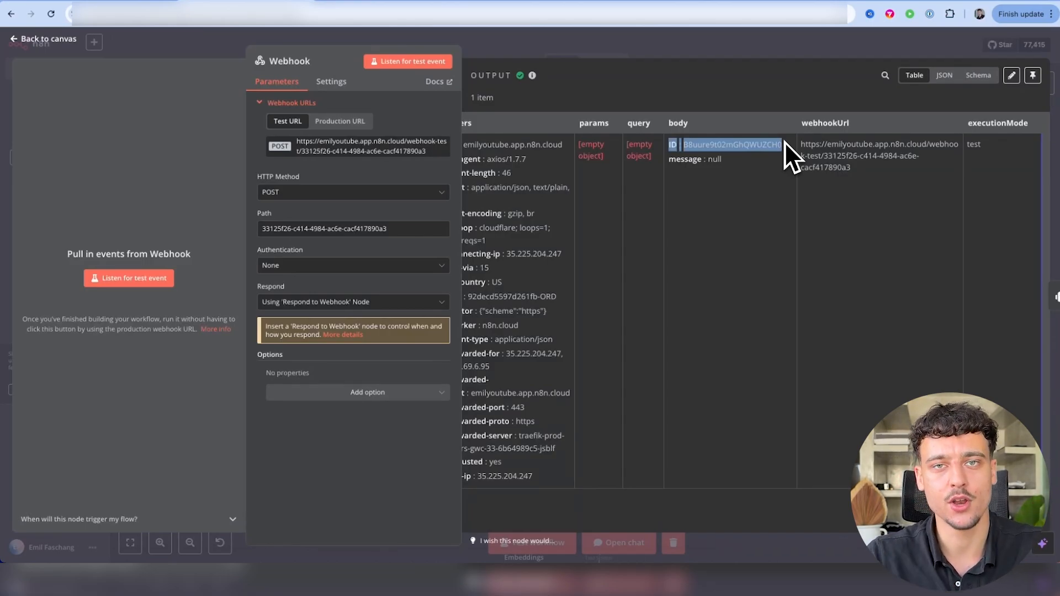
drag(738, 161, 680, 160)
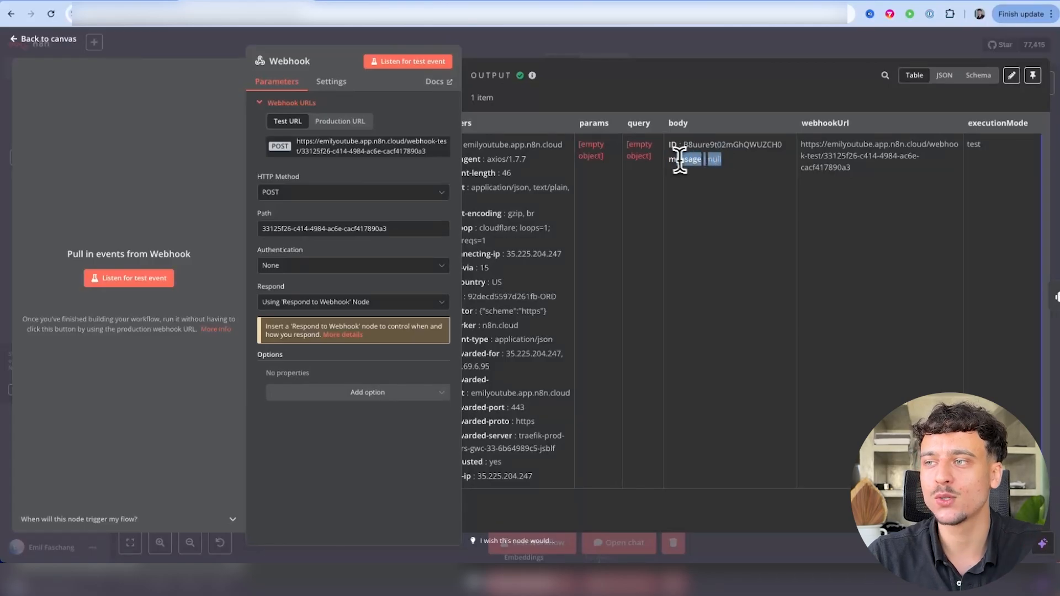
click(716, 159)
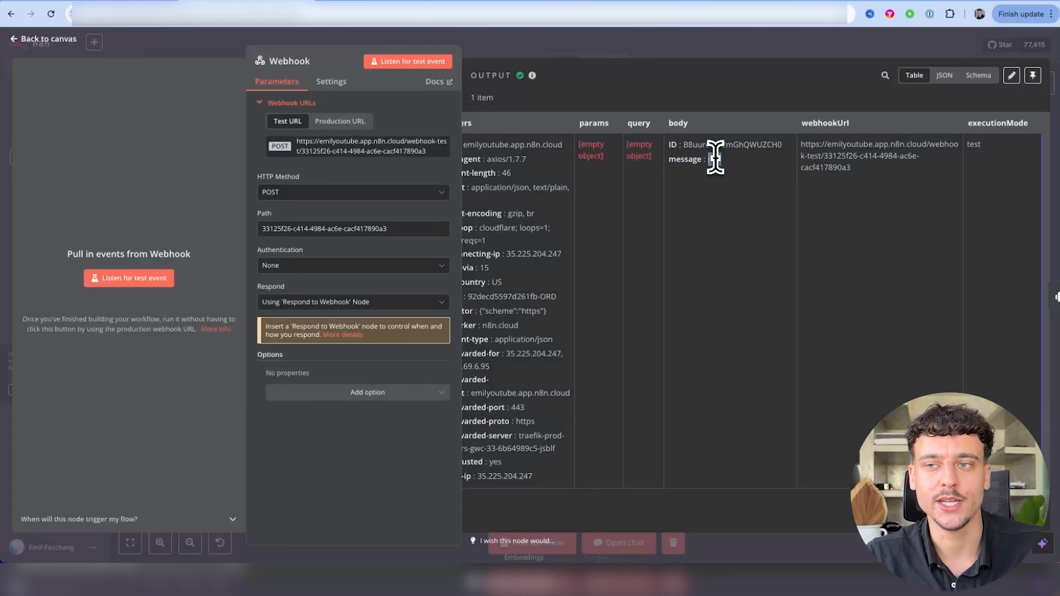
click(604, 41)
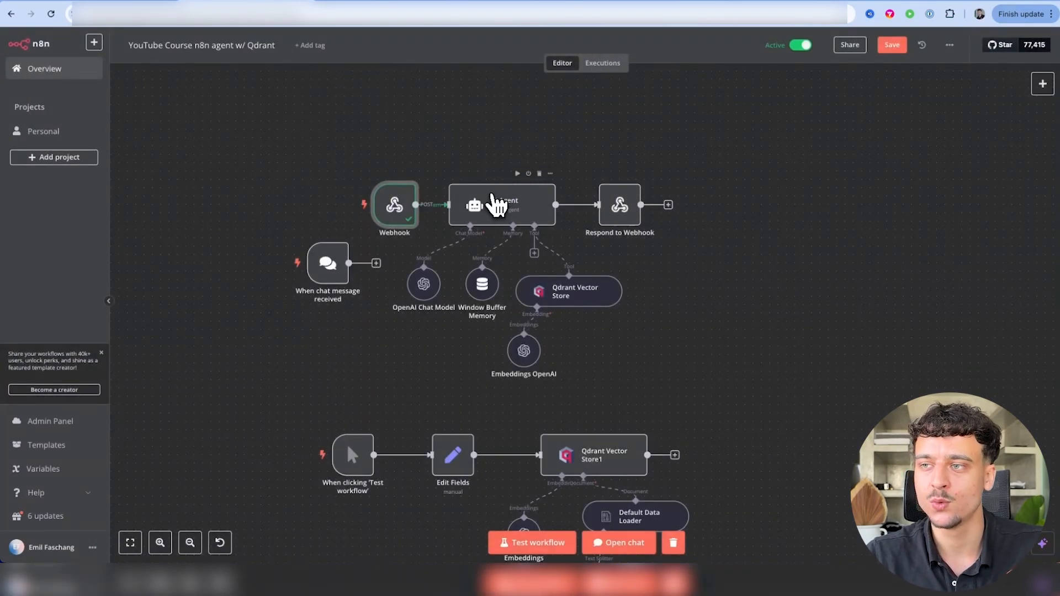
Set the AI Agent prompt source to Define below with the expression {{ $json.body.message }}
double_click(497, 205)
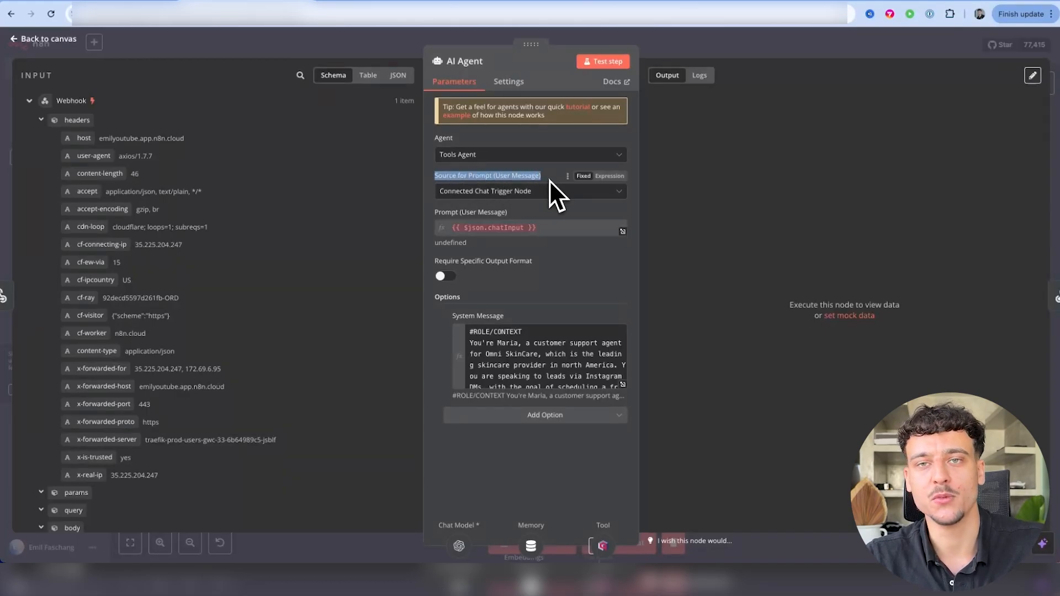
click(479, 192)
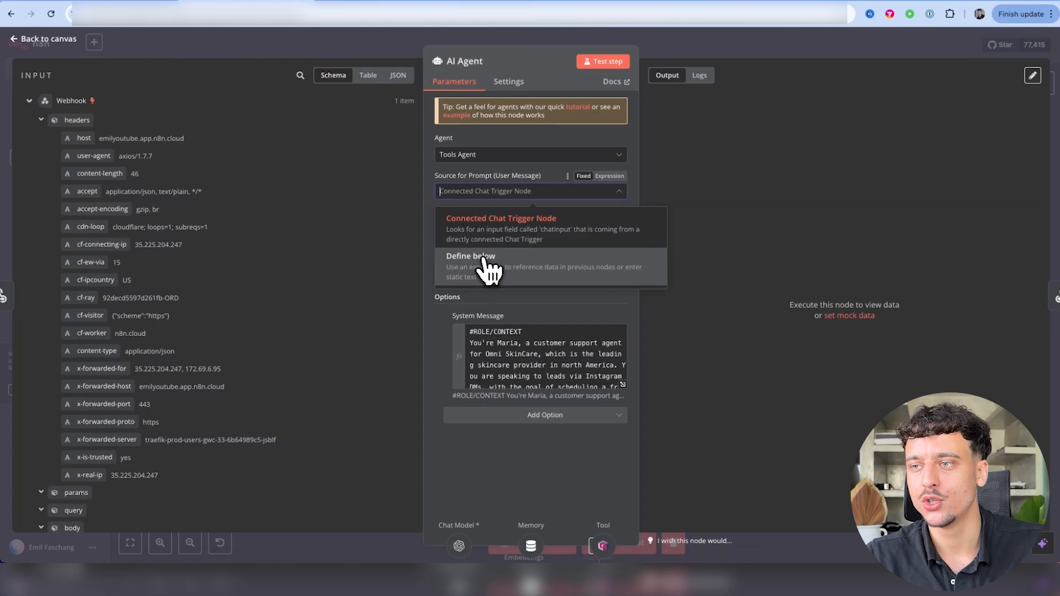
click(488, 270)
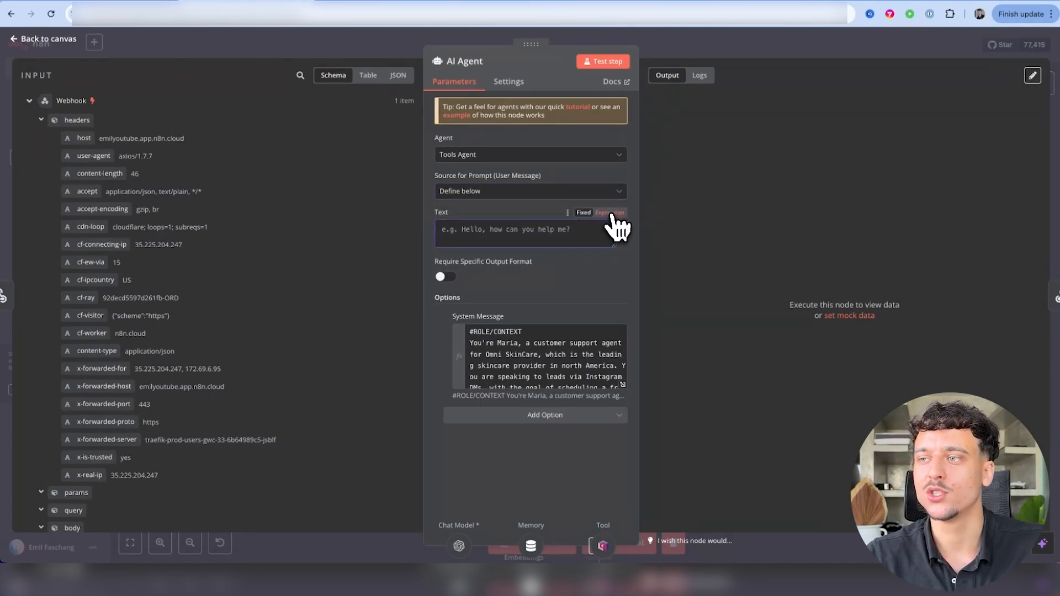
click(609, 213)
scroll(137, 401, down, 3)
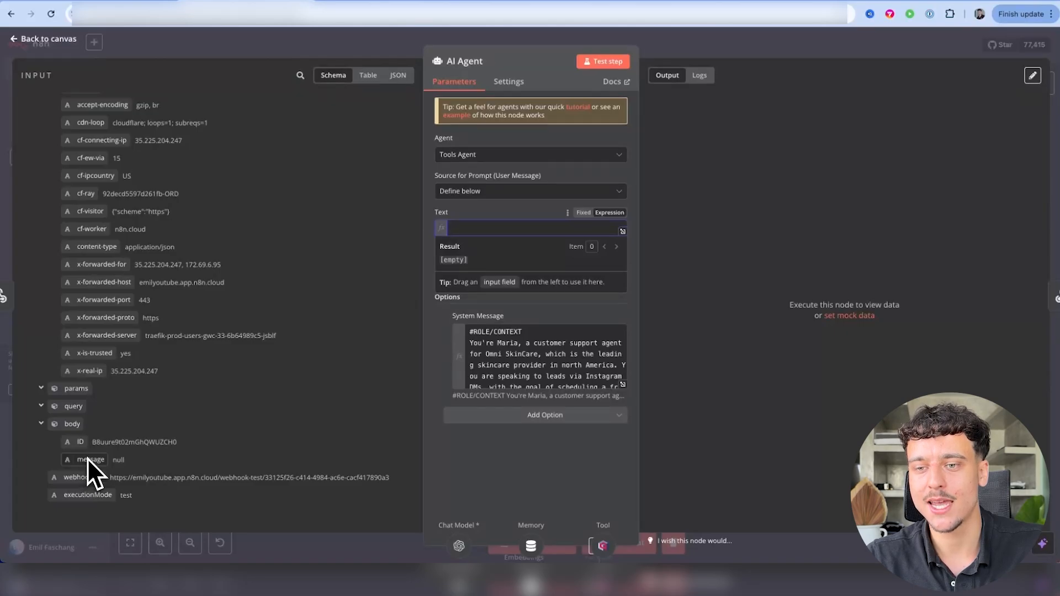
drag(90, 462, 509, 226)
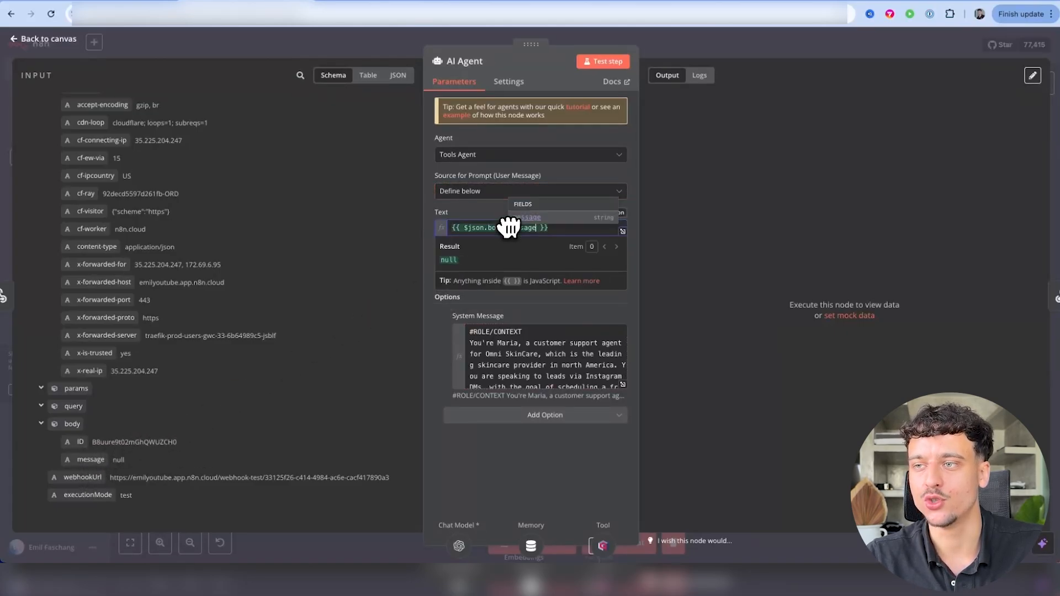
click(459, 208)
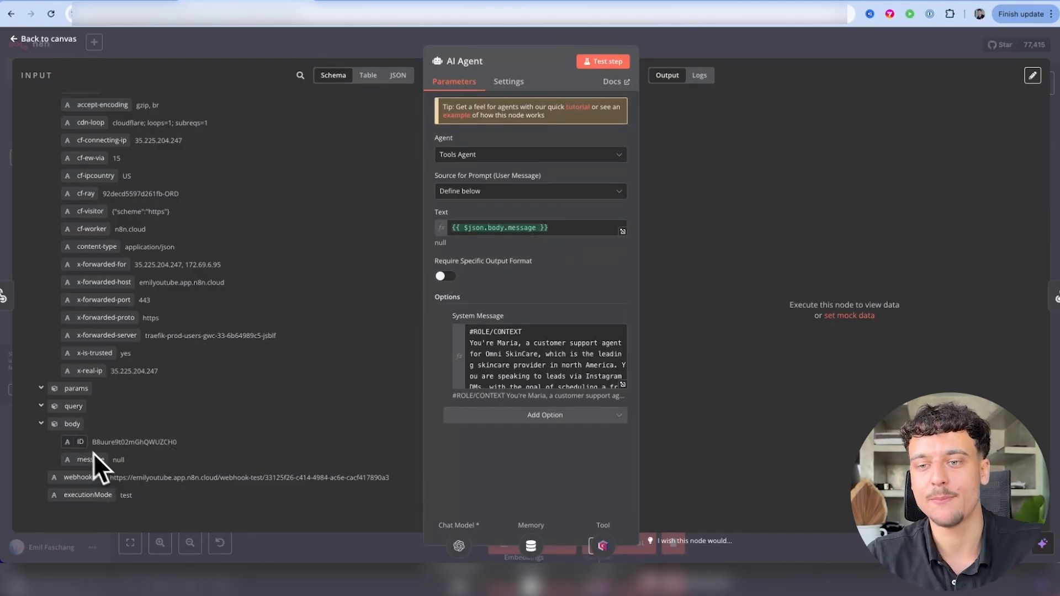
drag(75, 446, 555, 227)
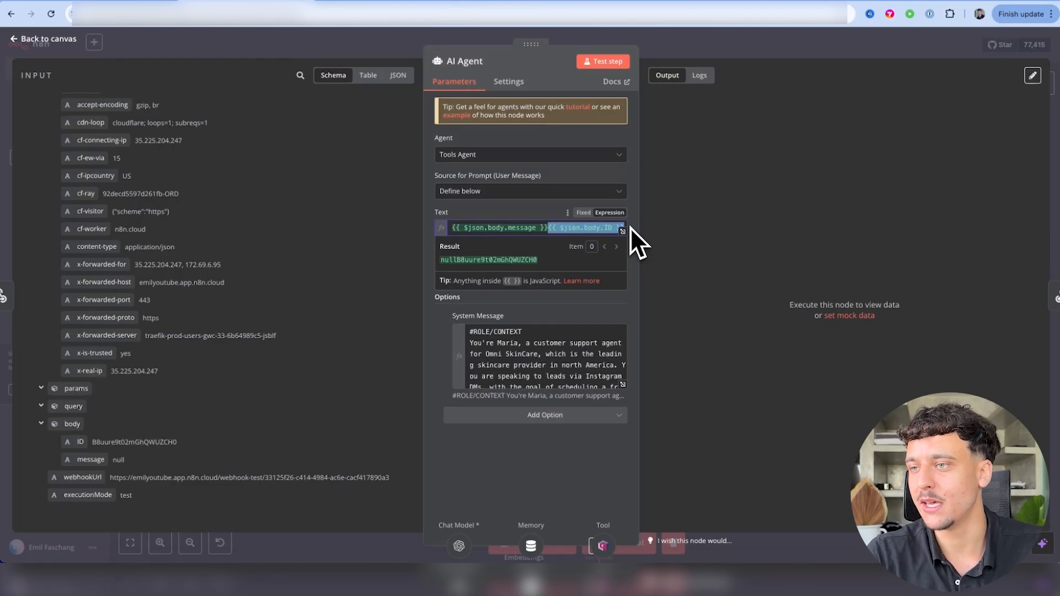
key(BackSpace)
click(525, 216)
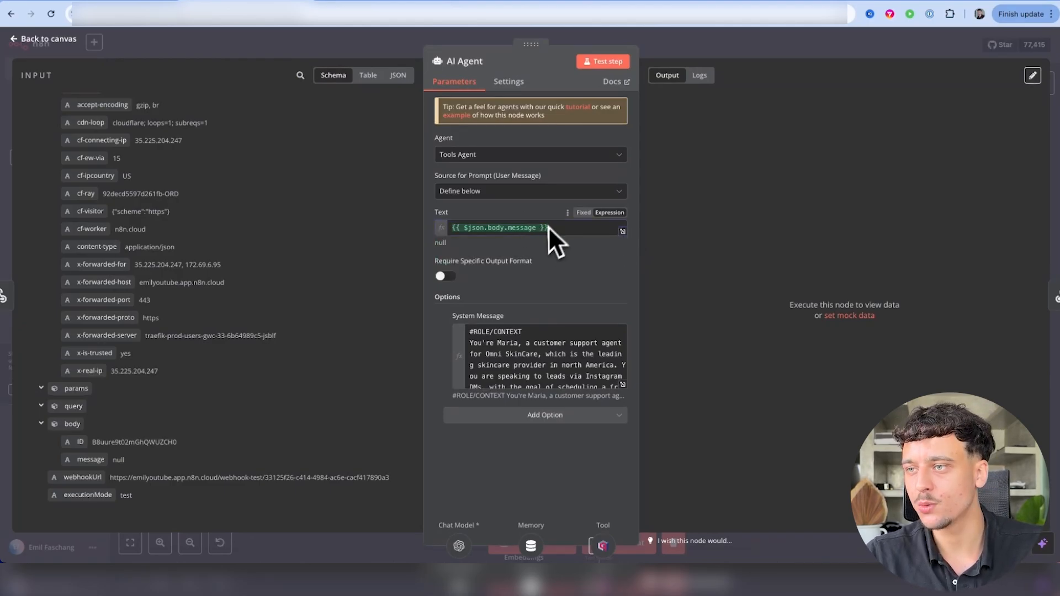
click(687, 45)
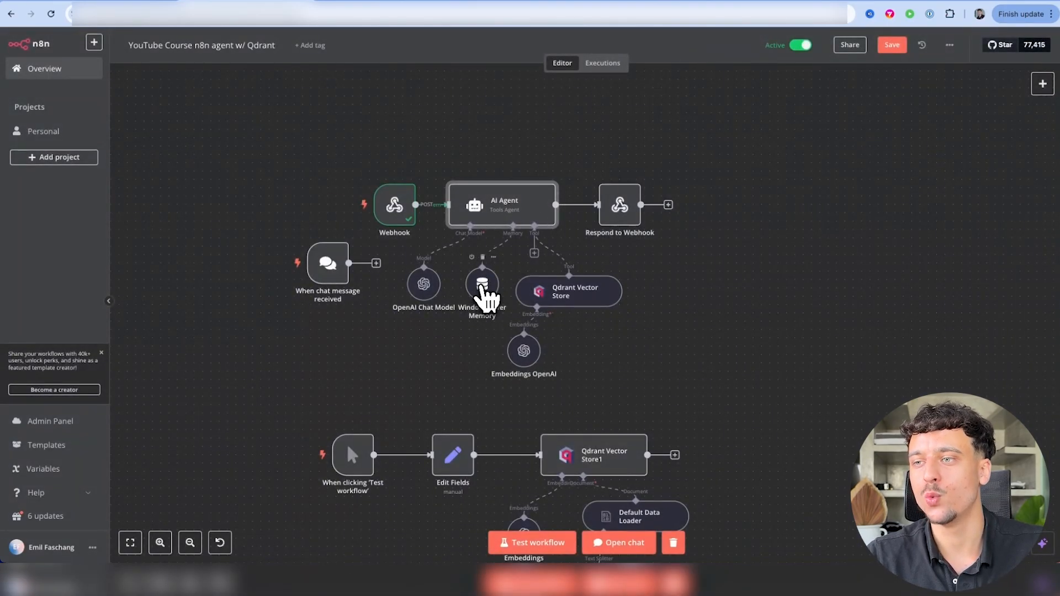
Set Window Buffer Memory's Session ID to Define below, keyed by {{ $json.body.ID }}
double_click(483, 287)
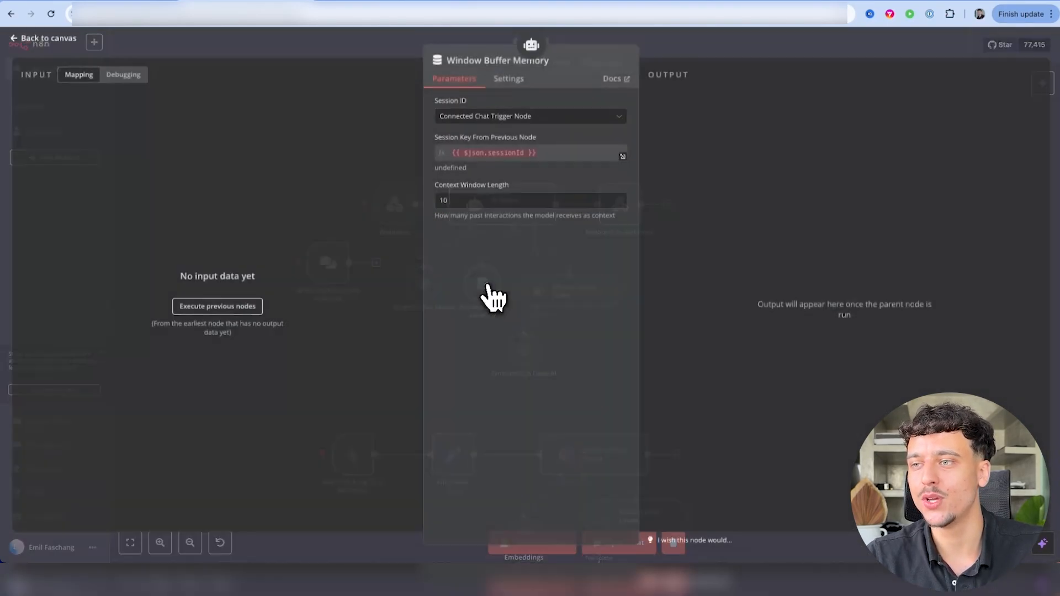
click(497, 118)
click(469, 194)
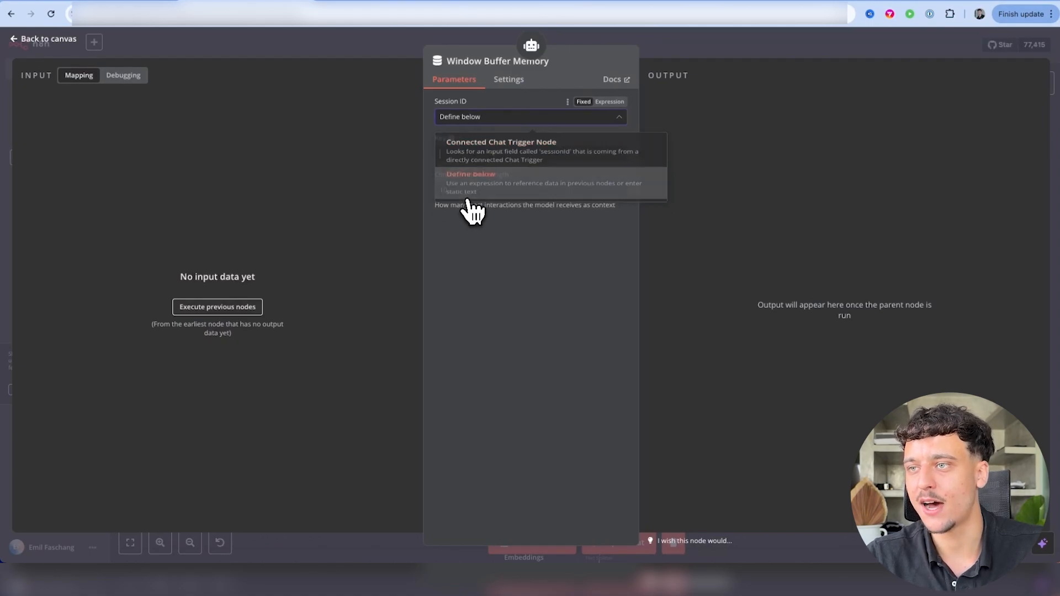
click(609, 138)
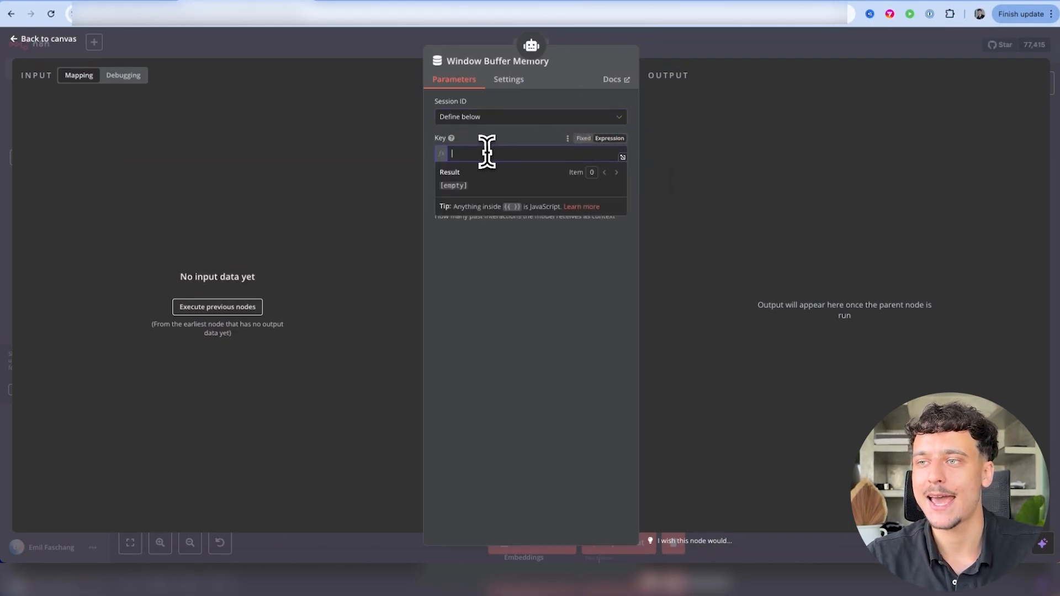
click(542, 336)
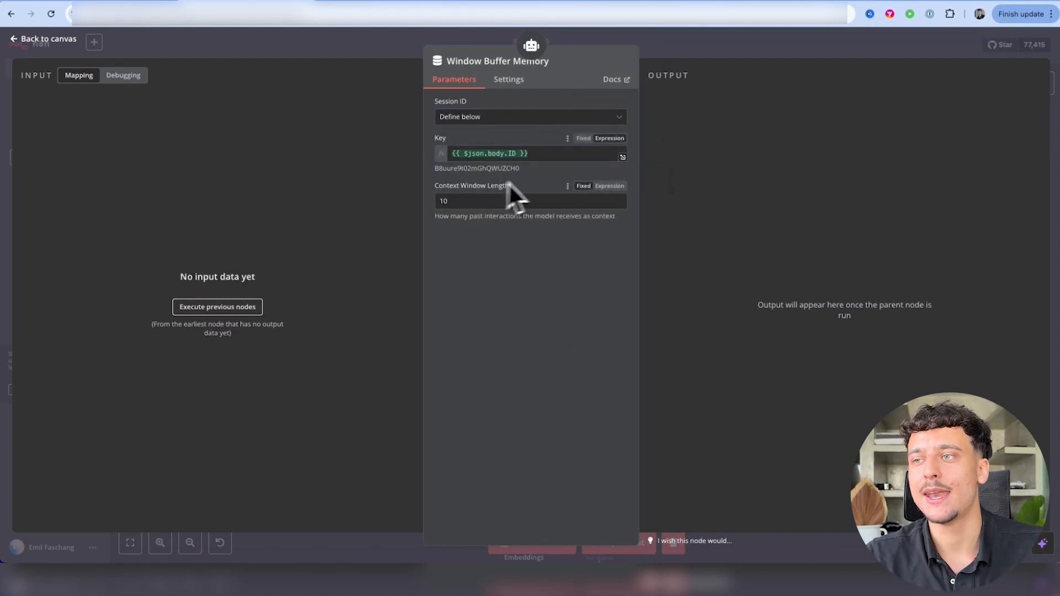
drag(530, 154, 436, 154)
click(468, 283)
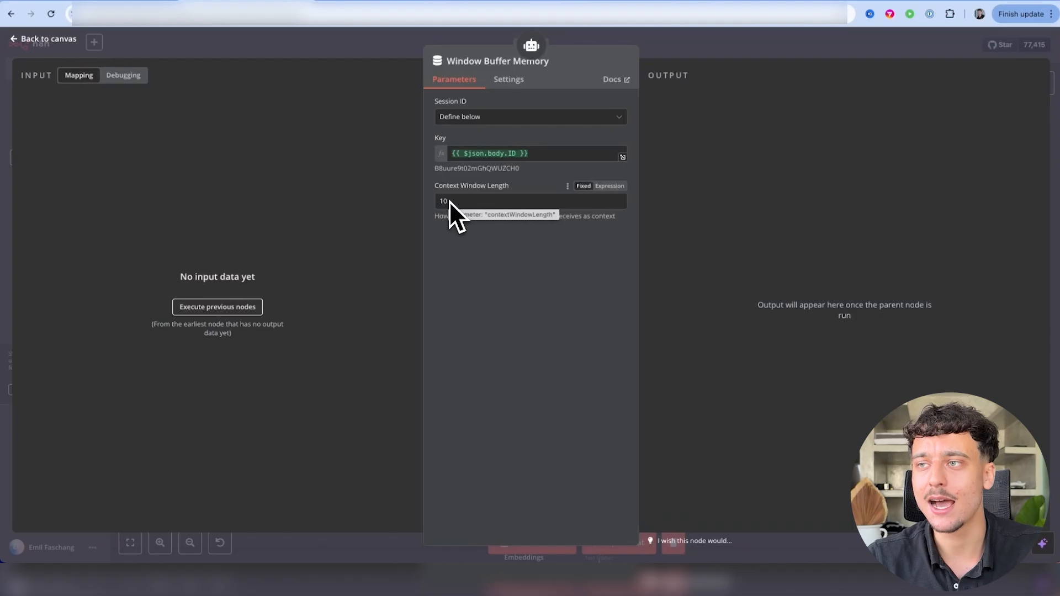
click(702, 45)
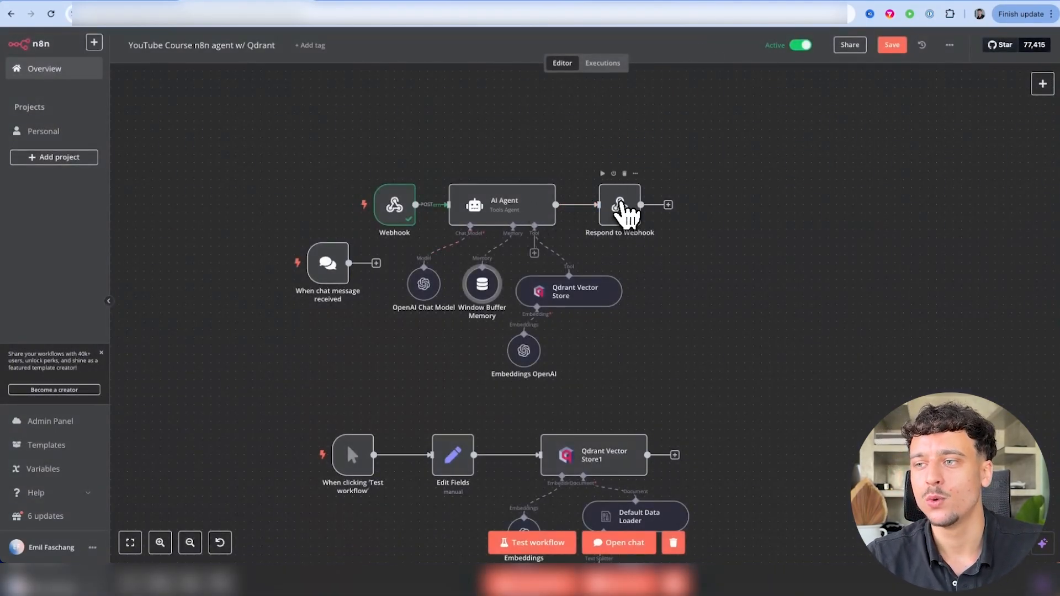
Open Respond to Webhook and execute the previous nodes to load the AI Agent output
double_click(621, 207)
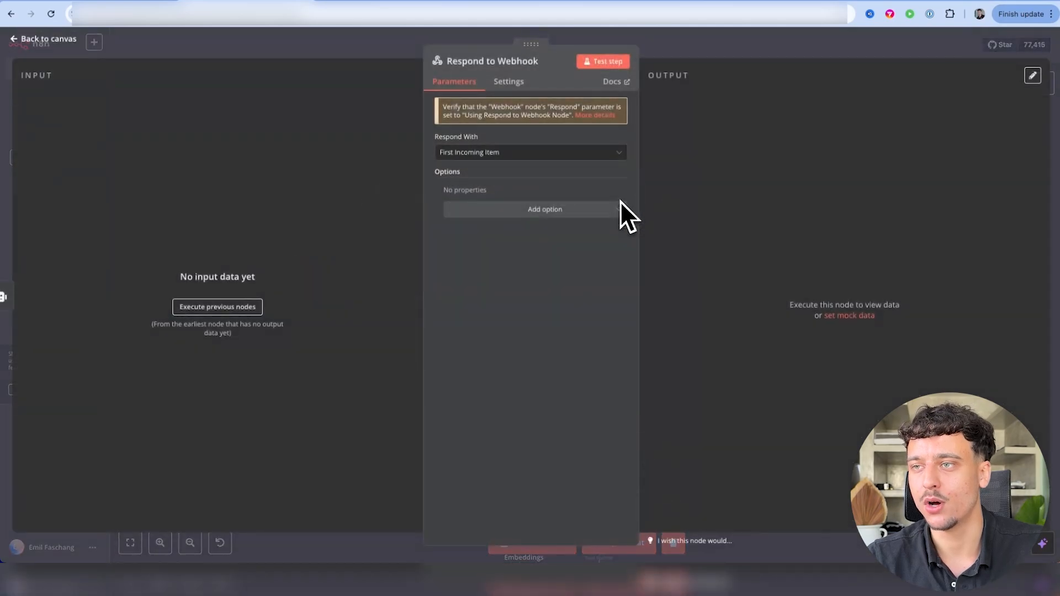
click(236, 311)
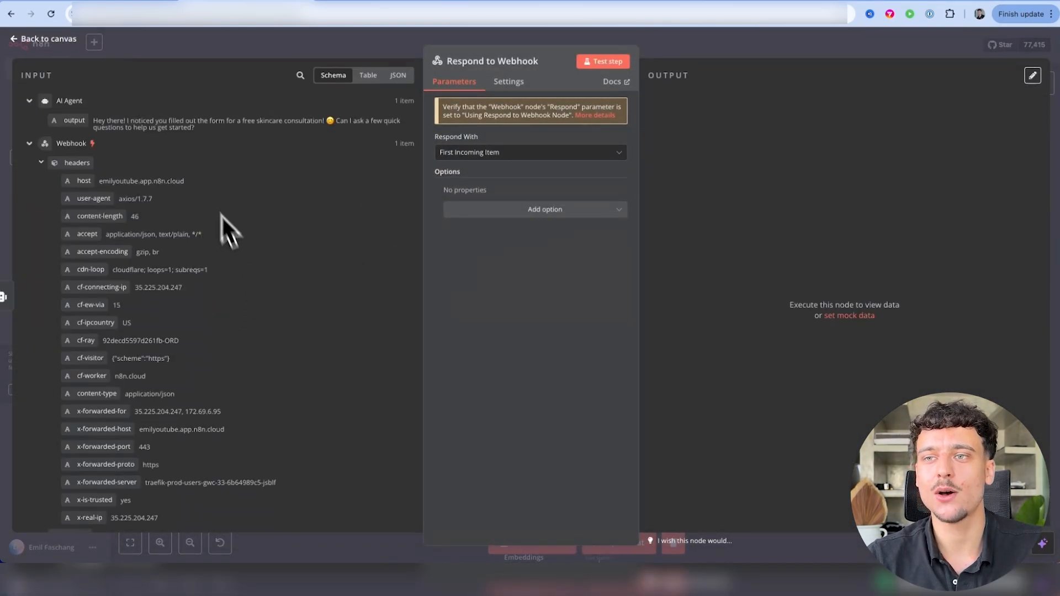
drag(220, 127, 87, 112)
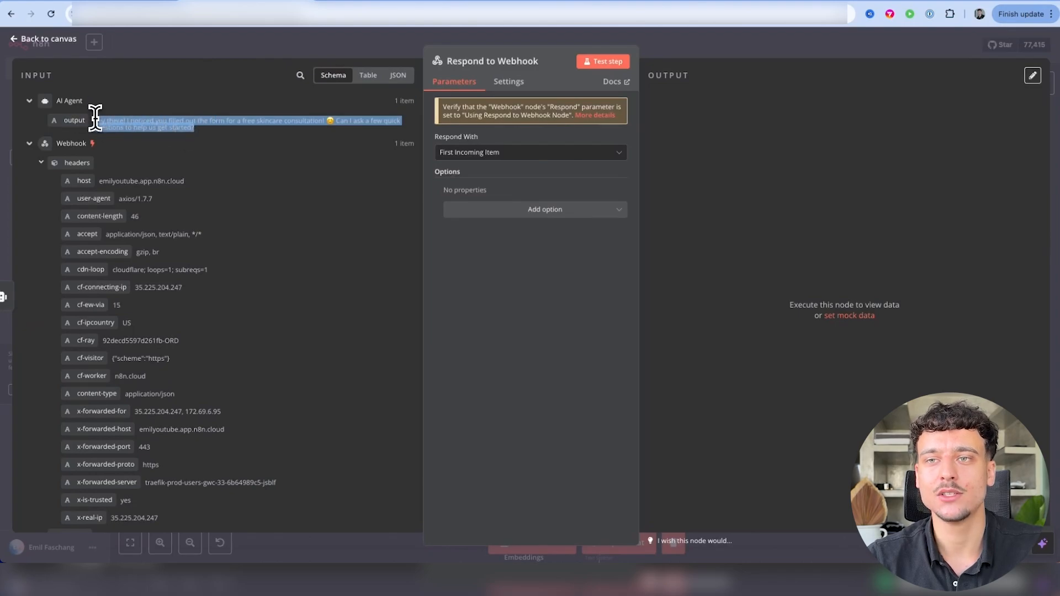
click(128, 123)
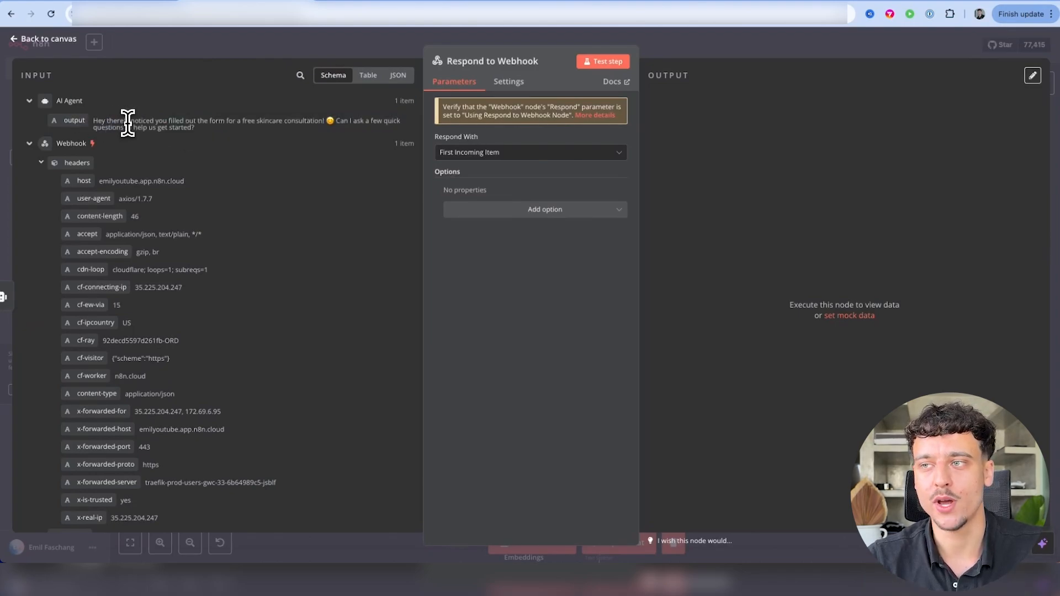
triple_click(128, 123)
click(128, 123)
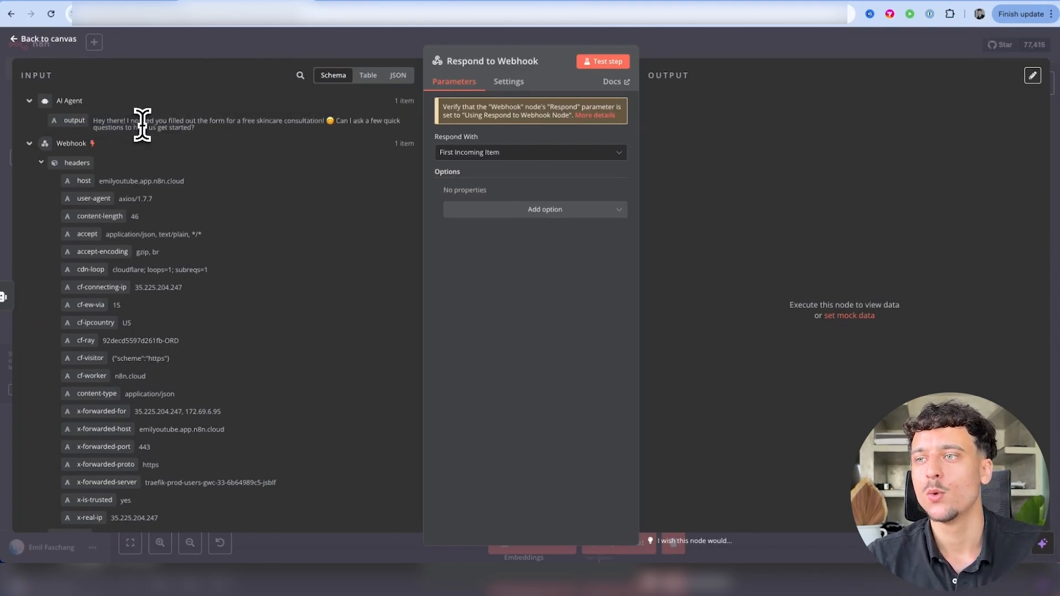
Make Respond to Webhook return Text with body expression {{ $json.output }}
click(470, 158)
scroll(483, 292, down, 3)
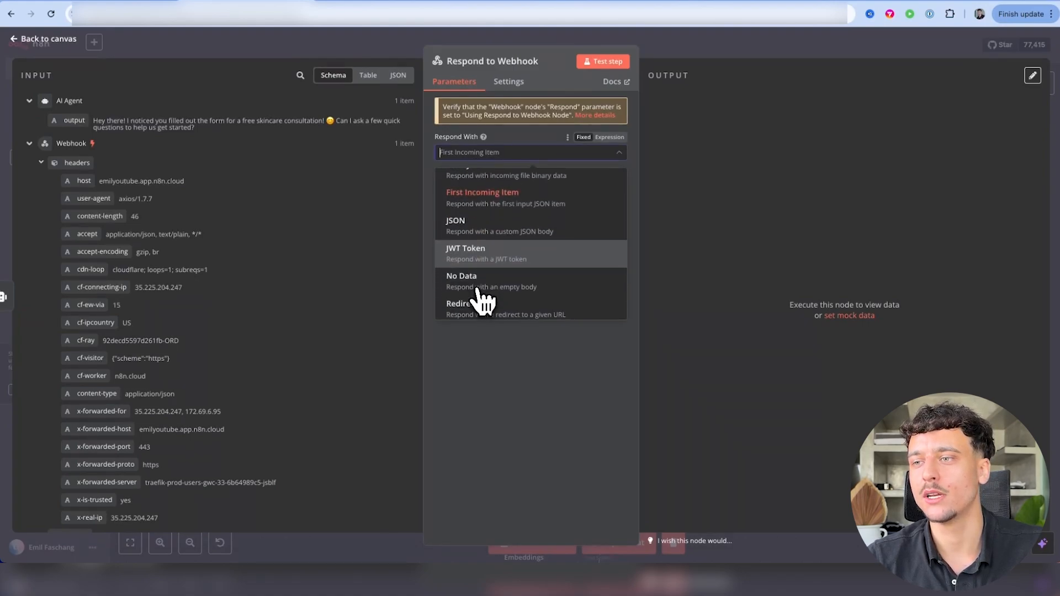
click(478, 304)
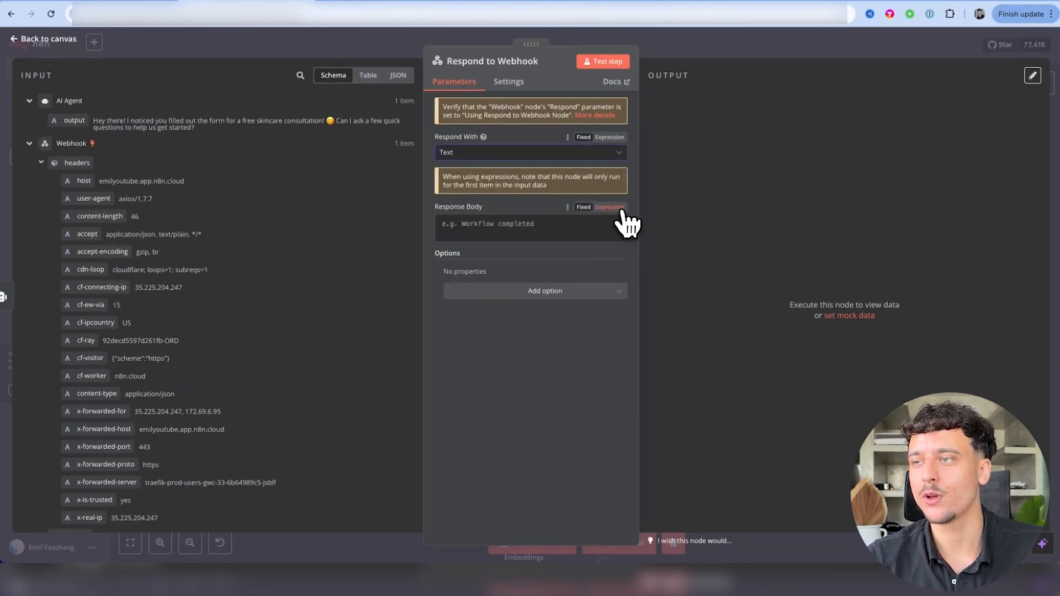
click(621, 209)
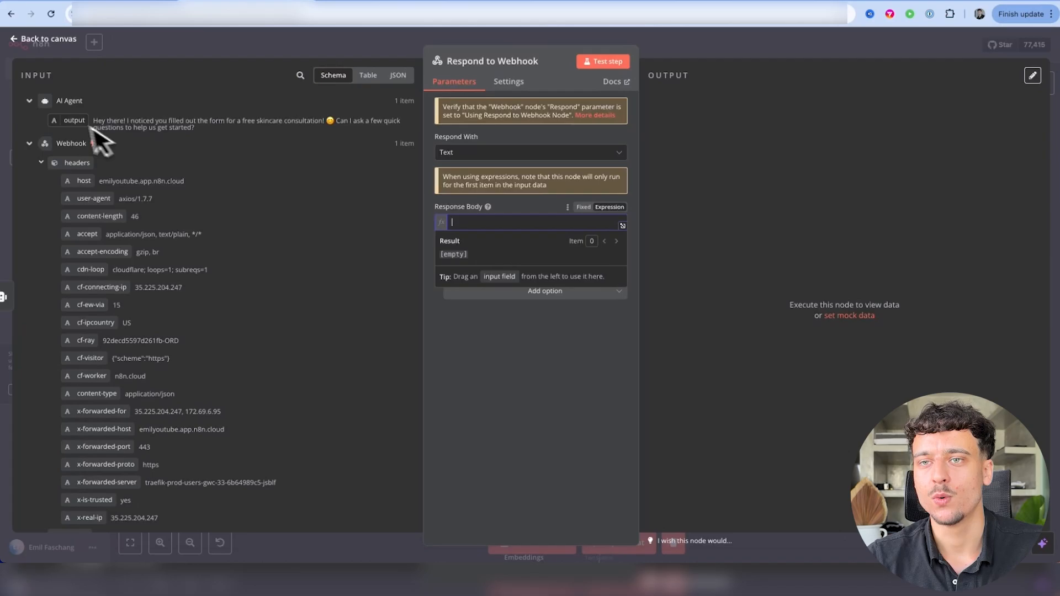
drag(64, 117, 501, 222)
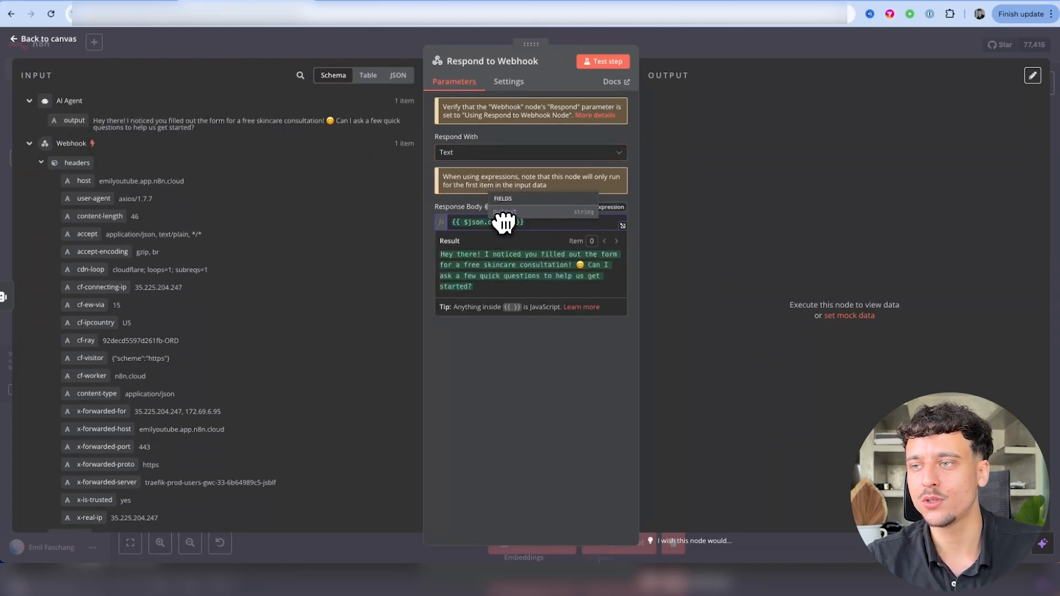
click(698, 47)
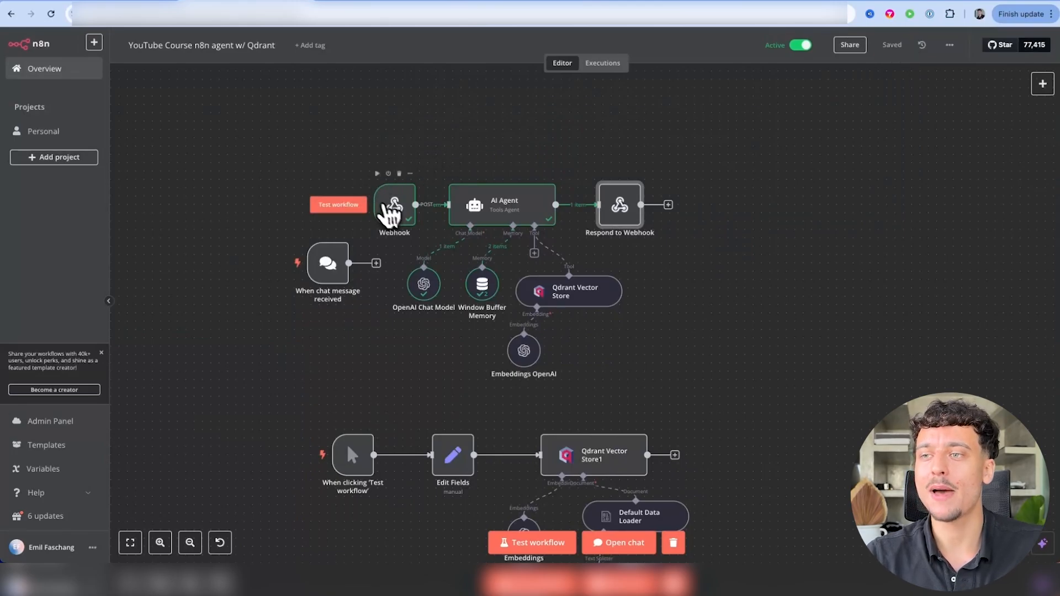
Save the workflow, copy the Webhook node's production URL, and return to the HighLevel template
click(394, 215)
double_click(394, 214)
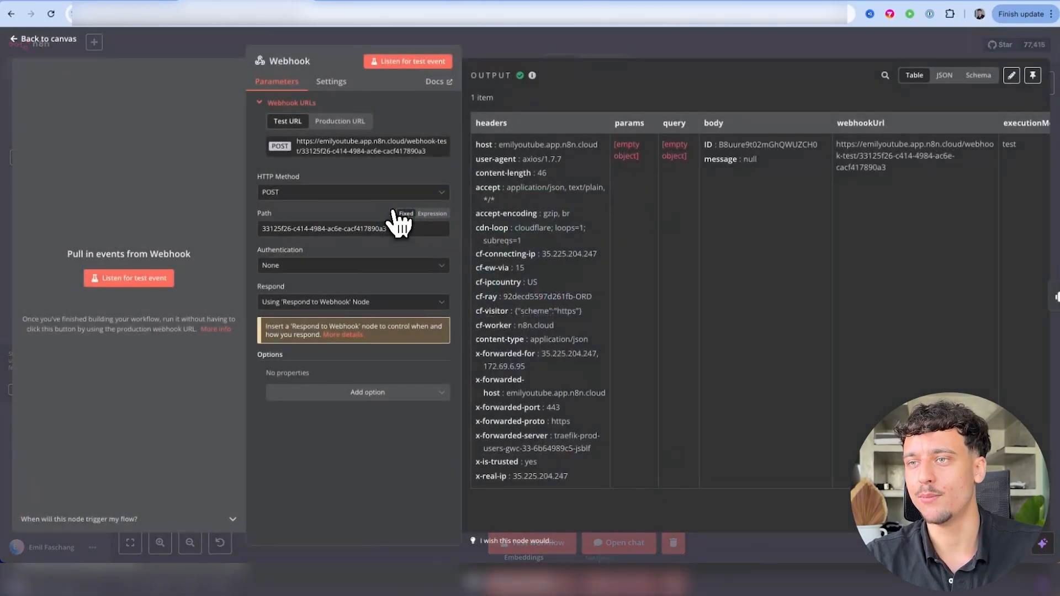
click(351, 123)
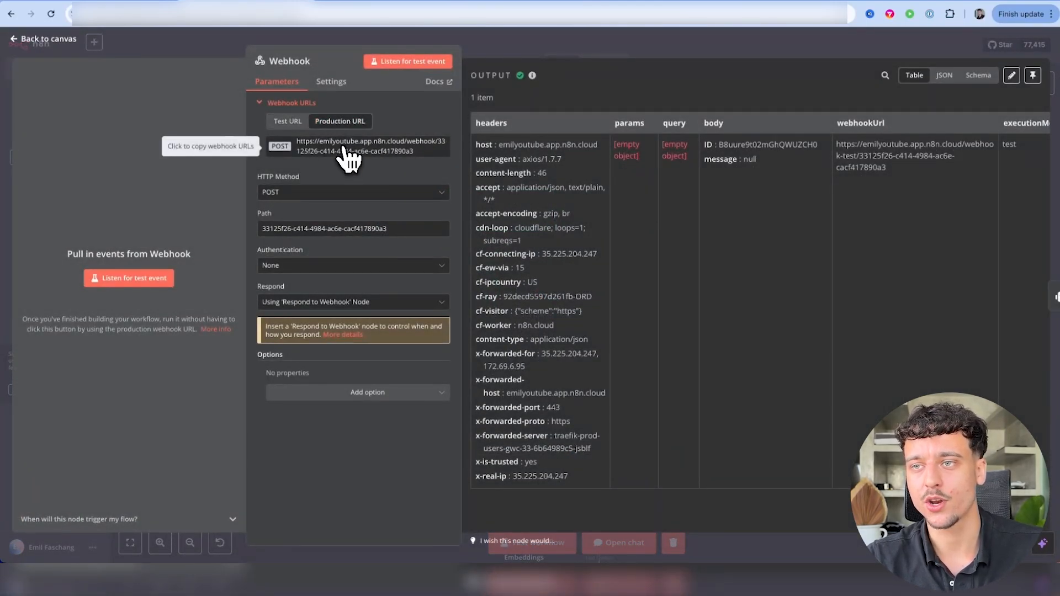
click(347, 148)
click(572, 50)
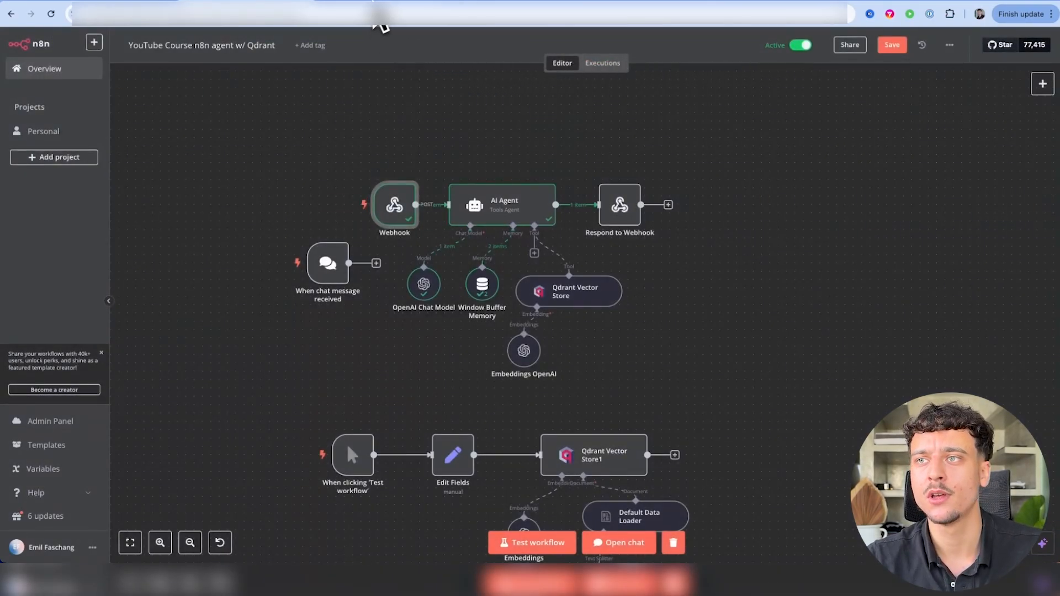
click(378, 1)
scroll(665, 321, up, 8)
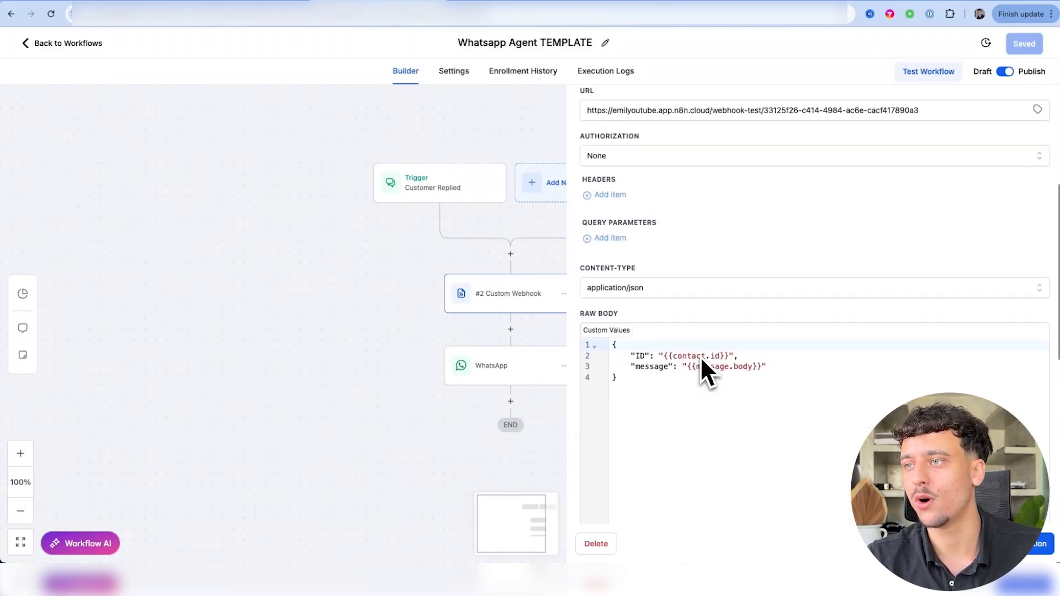
Replace the Custom Webhook's test URL with the n8n production URL
click(665, 269)
triple_click(664, 264)
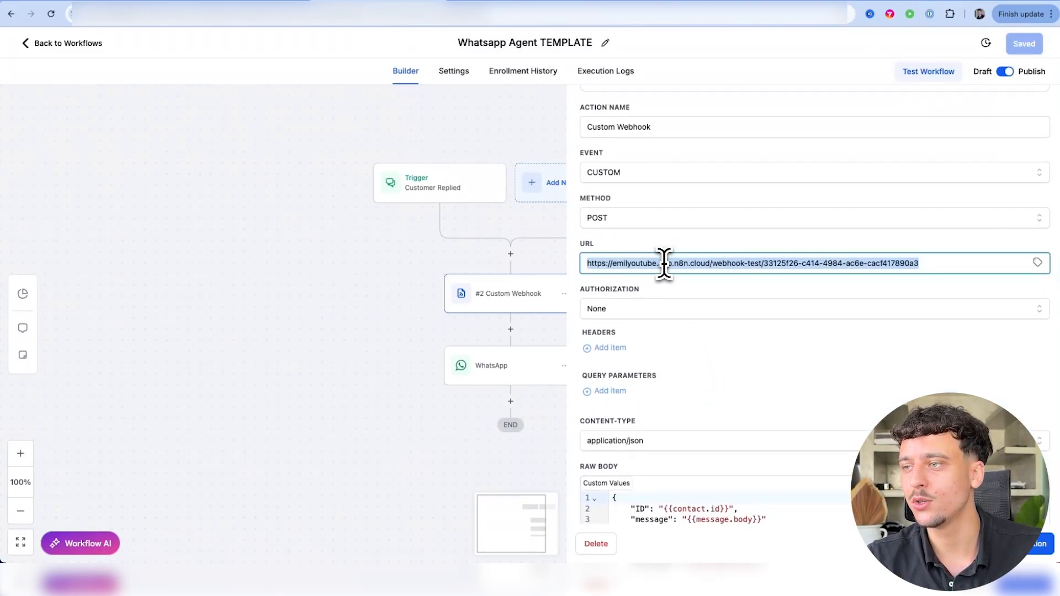
key(super+v)
click(690, 290)
scroll(693, 290, down, 10)
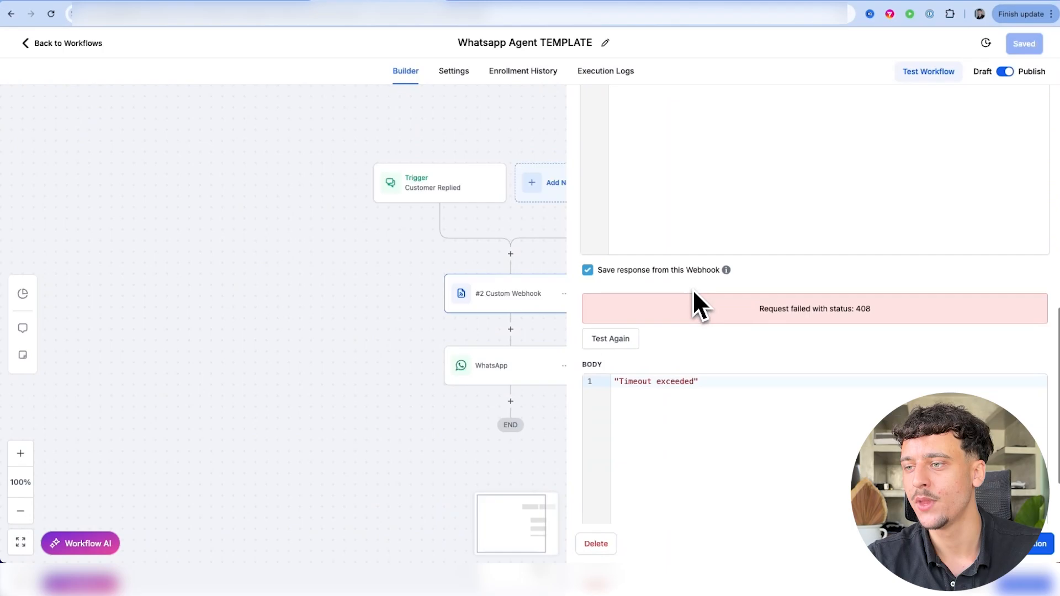
Send a new webhook test request to n8n using a chosen contact
click(598, 283)
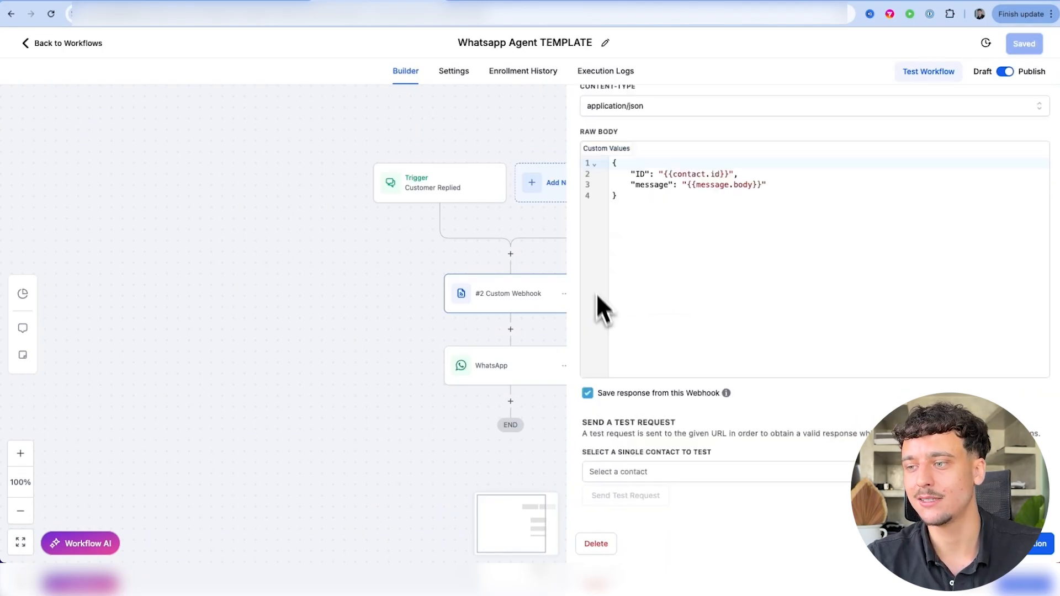
click(639, 471)
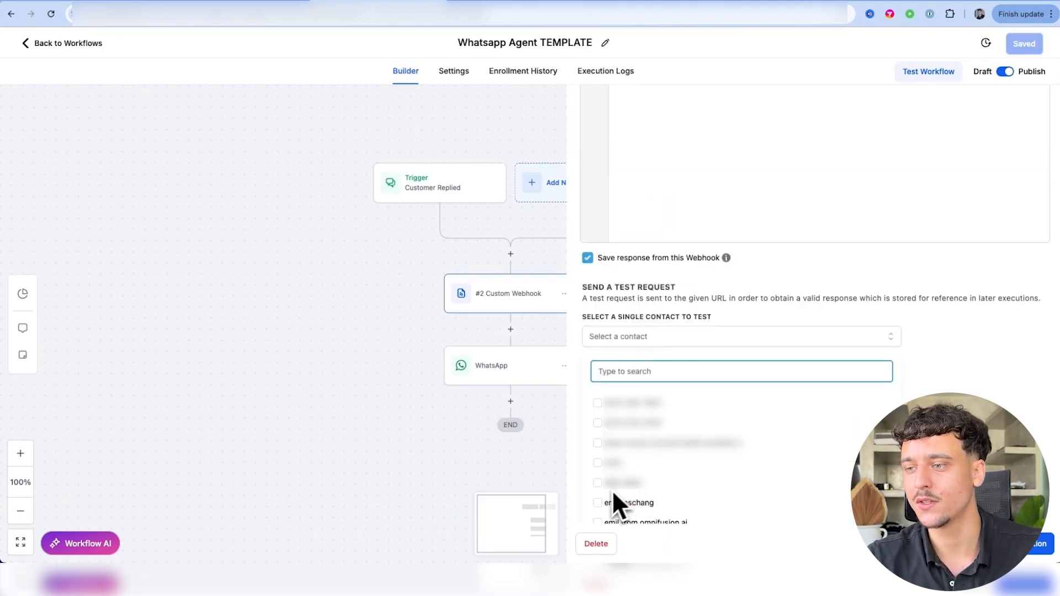
click(598, 502)
click(640, 496)
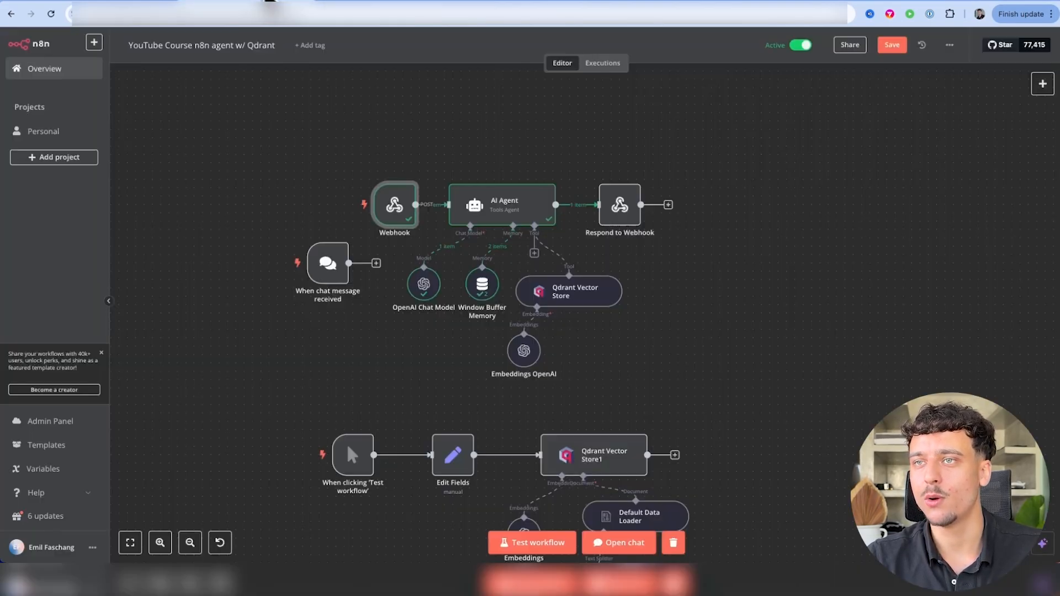
Check the execution and the test response: status 200 with the agent's reply
click(603, 66)
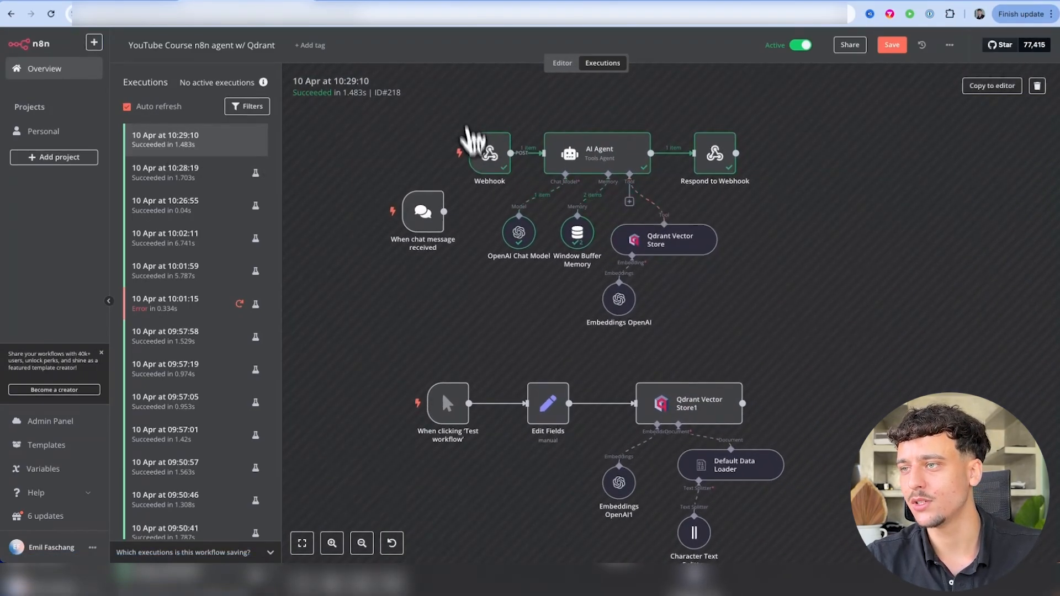
double_click(721, 161)
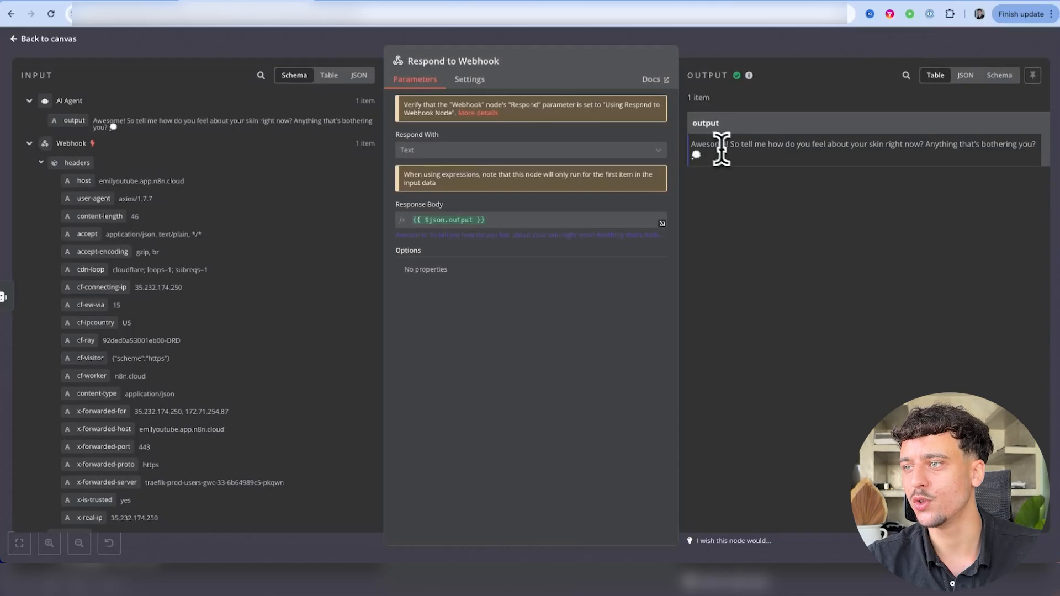
triple_click(725, 158)
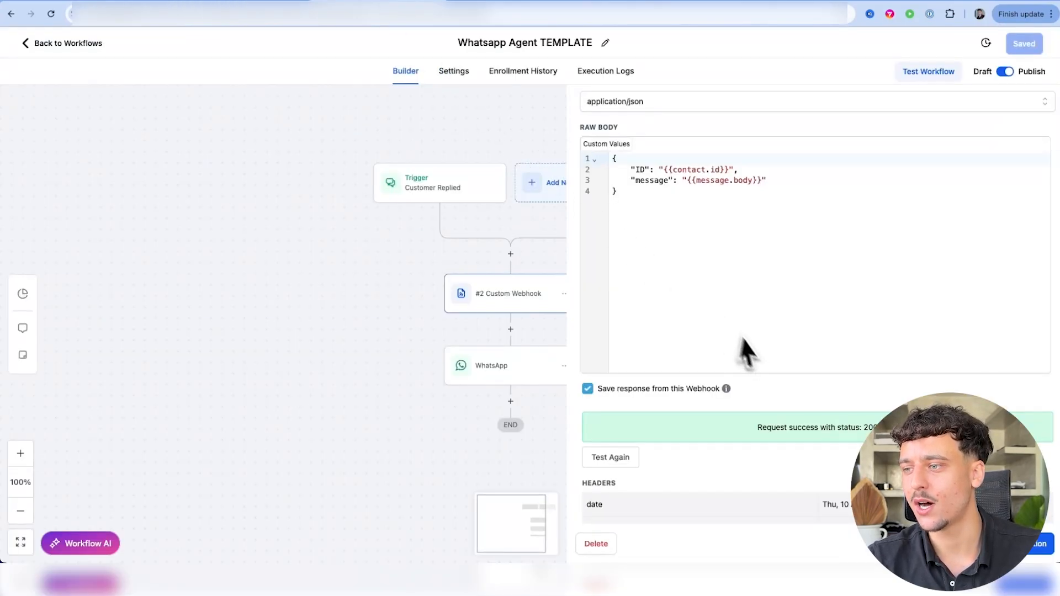
triple_click(798, 429)
click(799, 430)
scroll(794, 381, down, 7)
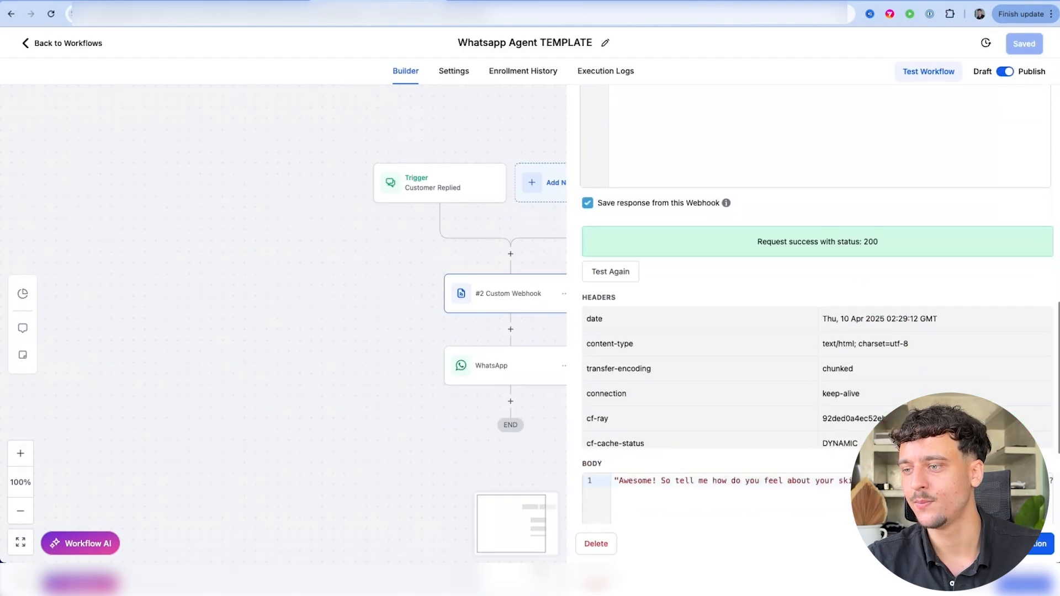
scroll(856, 319, right, 2)
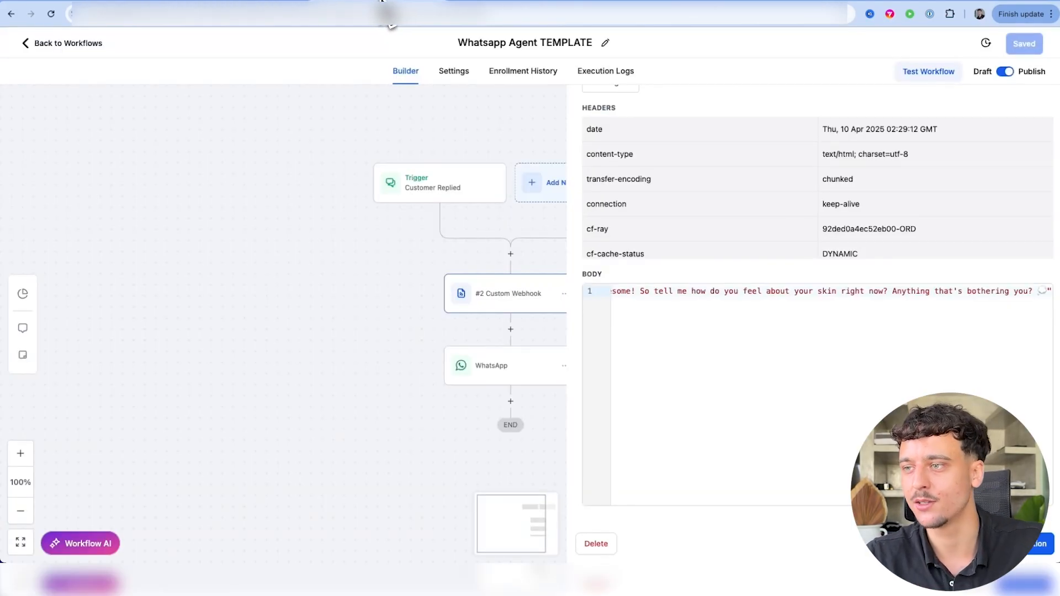
Replace the WhatsApp step's message with the #2 Custom Webhook response variable
click(1031, 554)
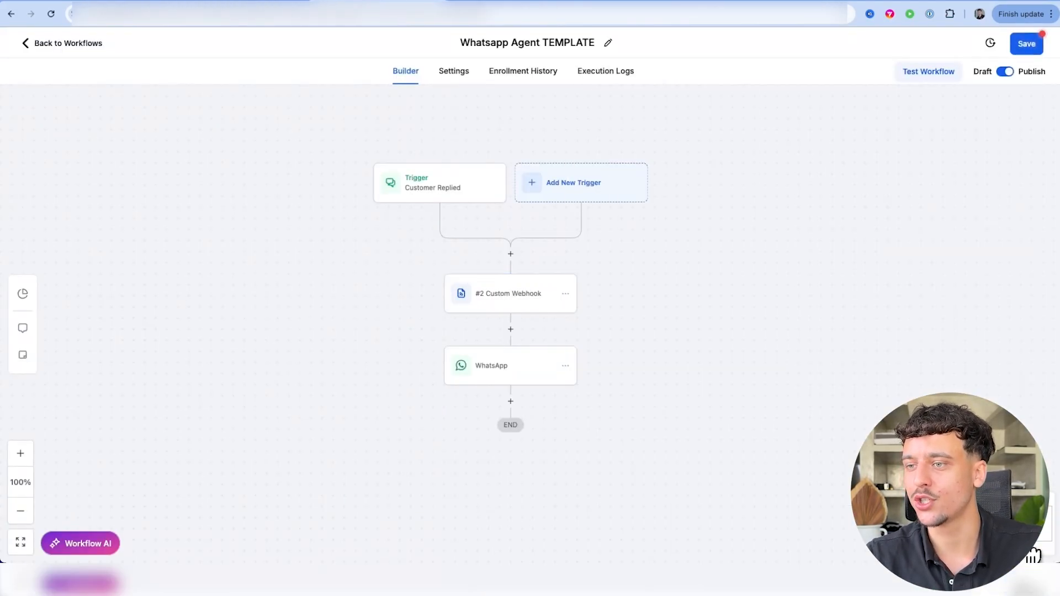
click(510, 366)
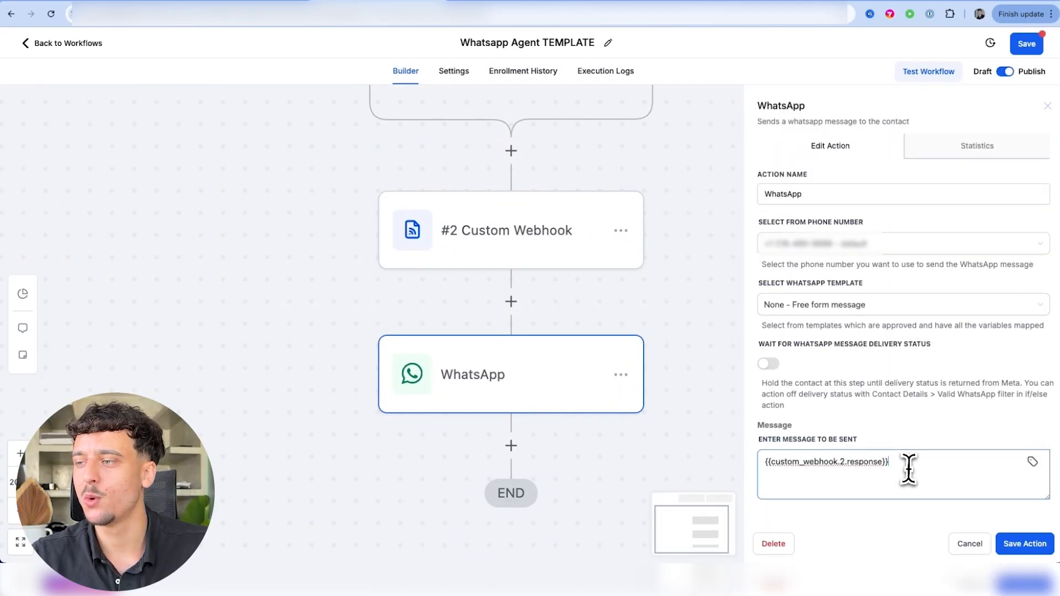
drag(906, 468, 723, 468)
key(BackSpace)
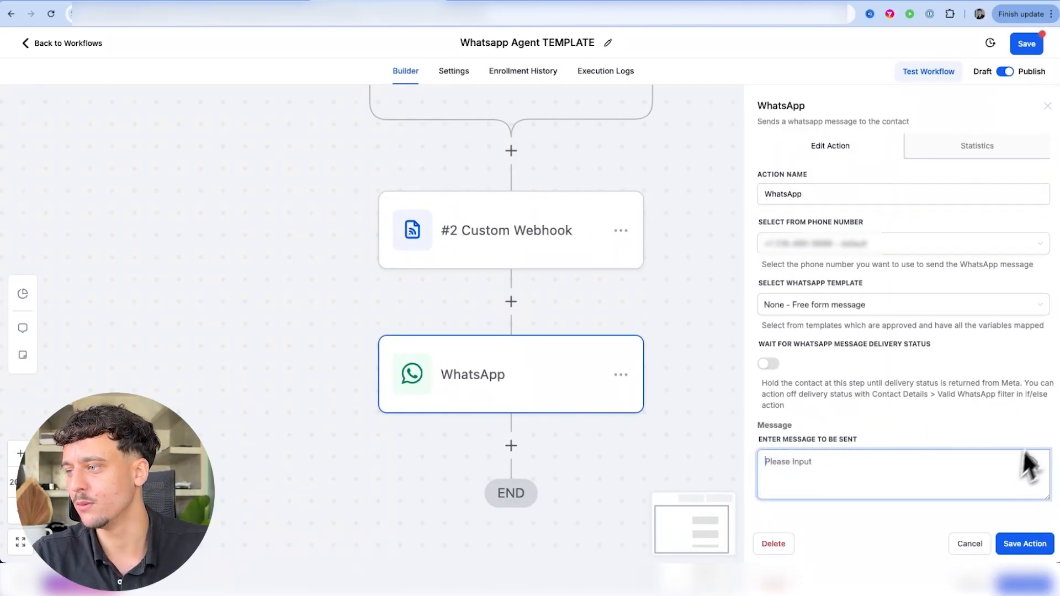
click(1032, 463)
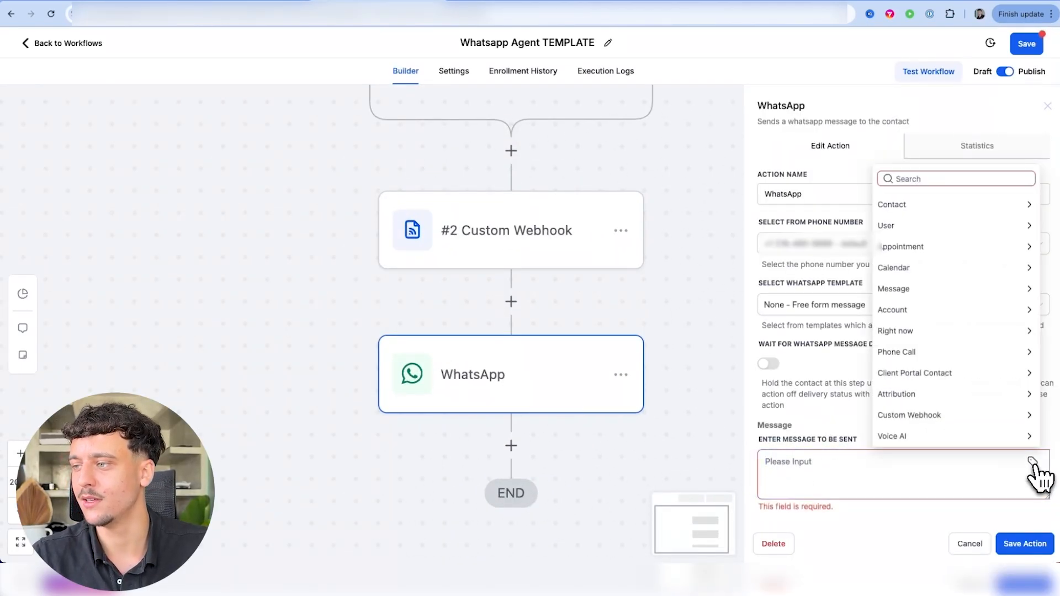
click(938, 416)
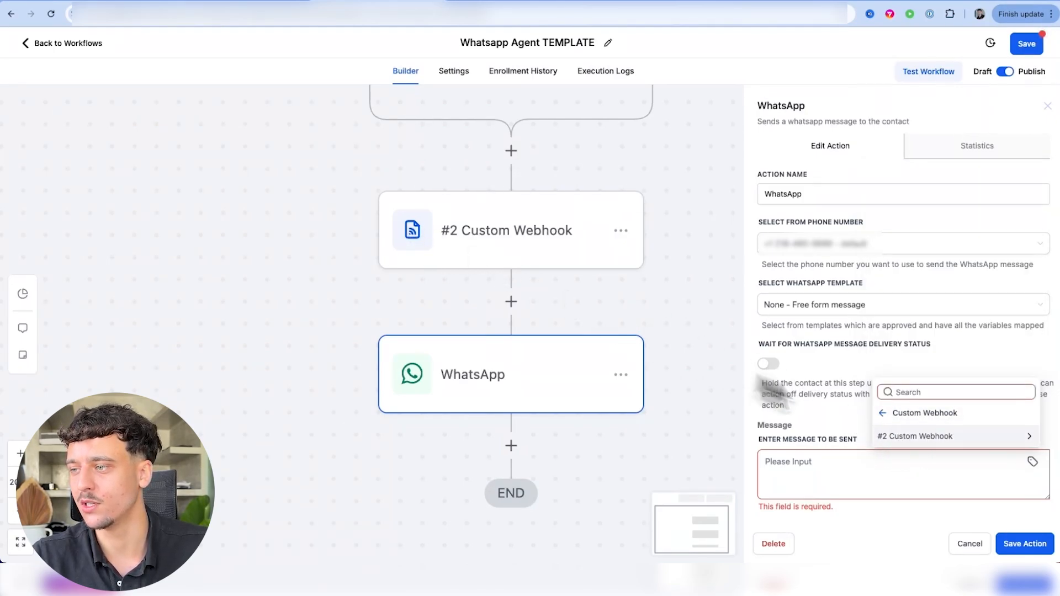
click(949, 437)
click(914, 395)
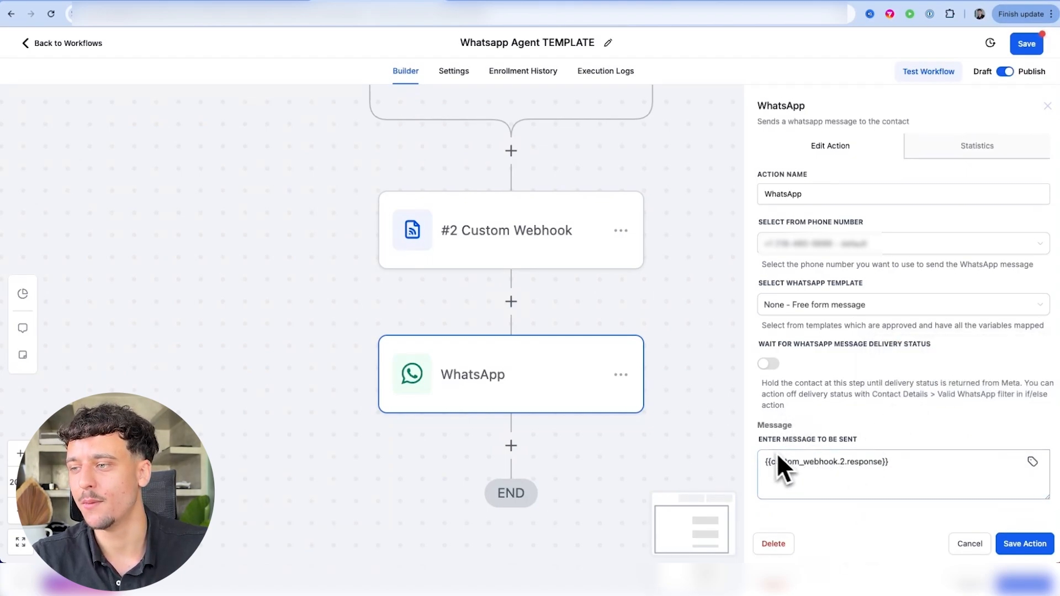
drag(758, 443, 874, 444)
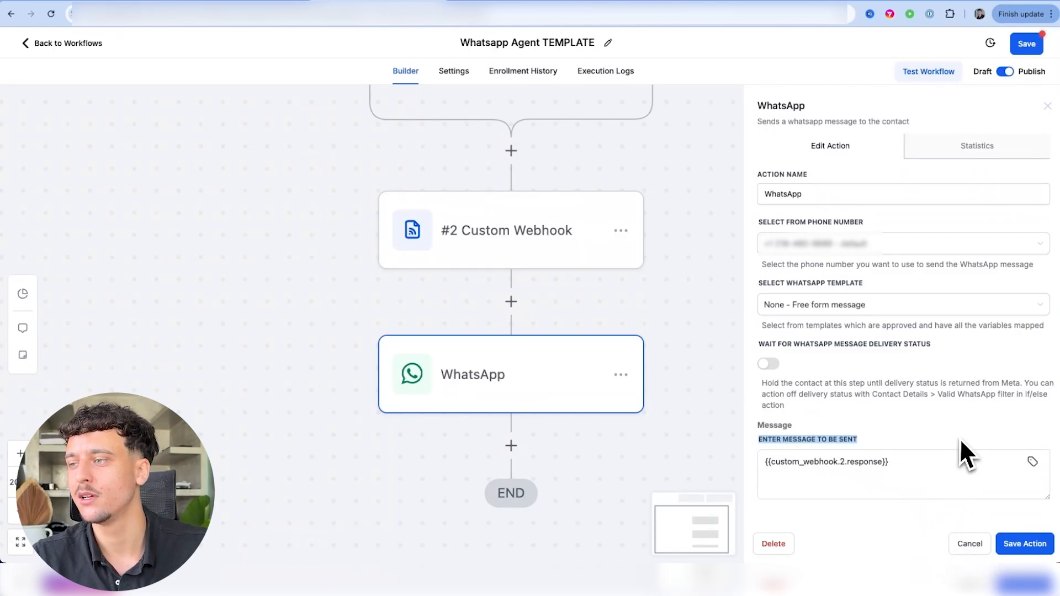
Save the WhatsApp action and the workflow, then return to the Workflow List
click(1019, 545)
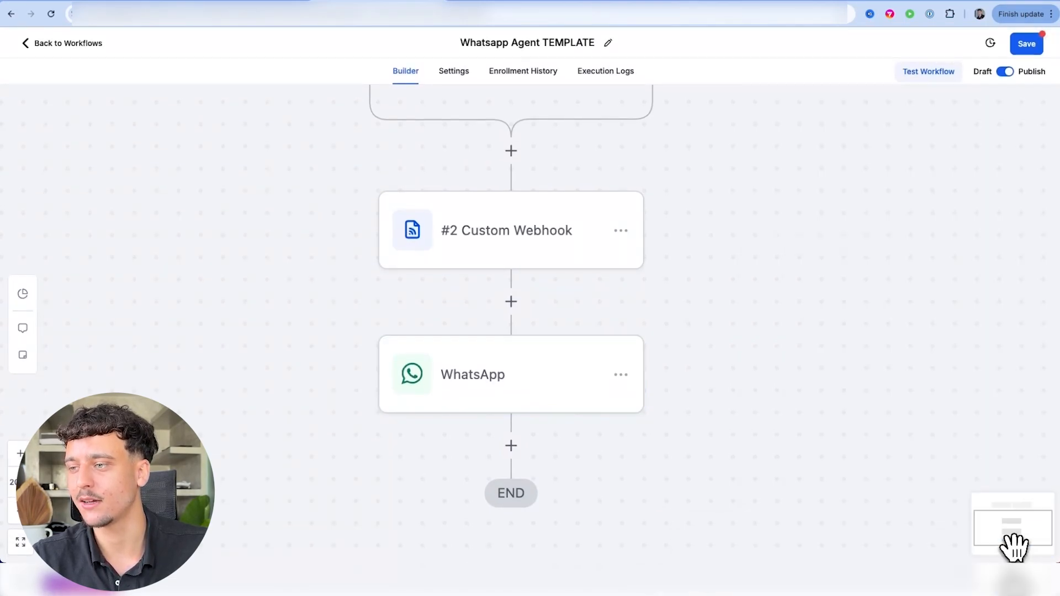
click(1026, 49)
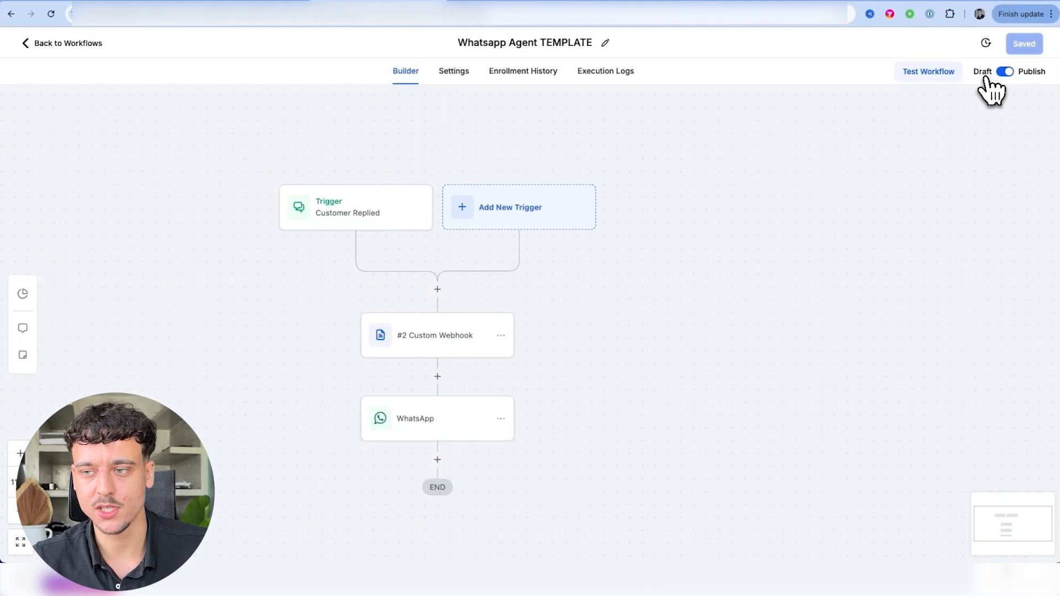
click(28, 44)
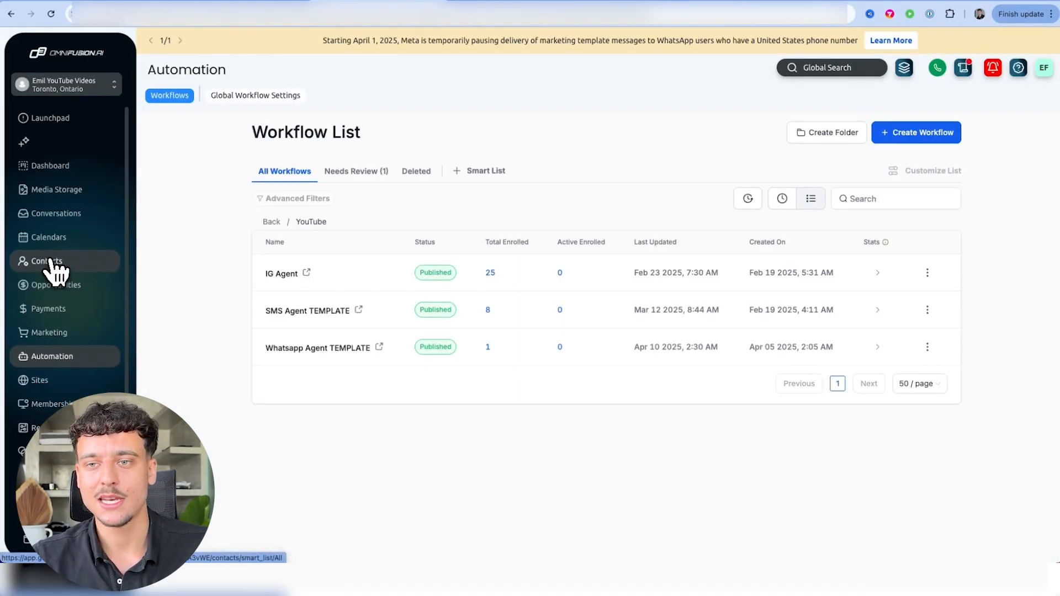
Send 'hey whats up bro' on WhatsApp and view the AI's skincare reply in the contact's conversation
click(49, 262)
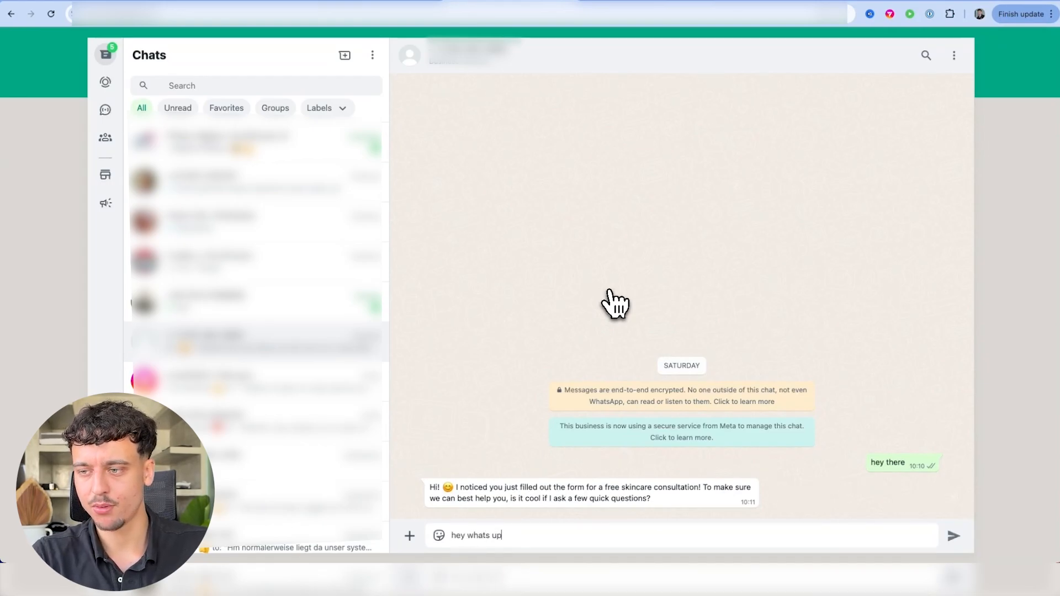
key(Return)
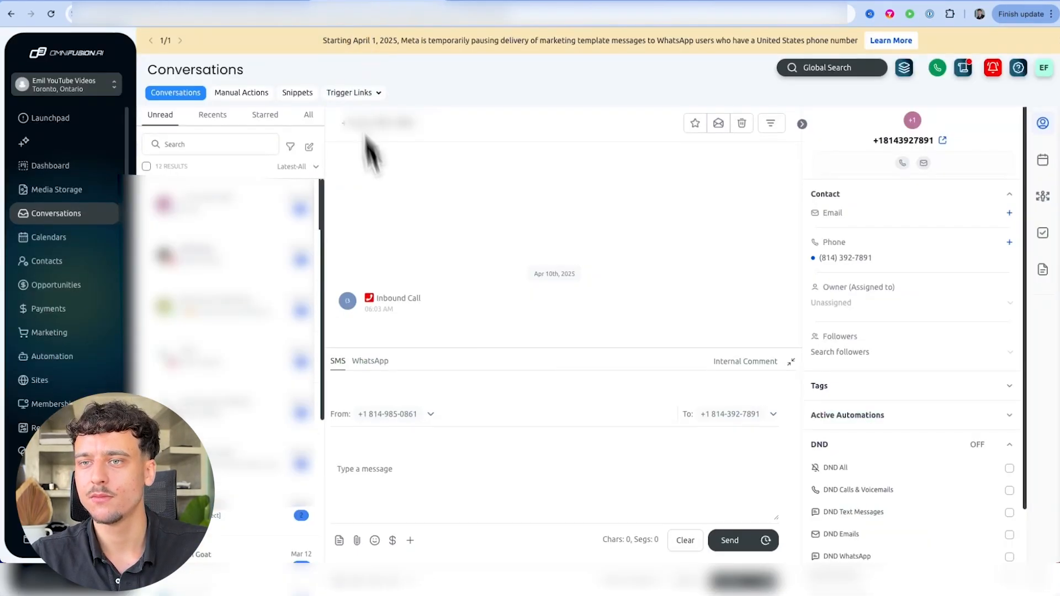
click(243, 213)
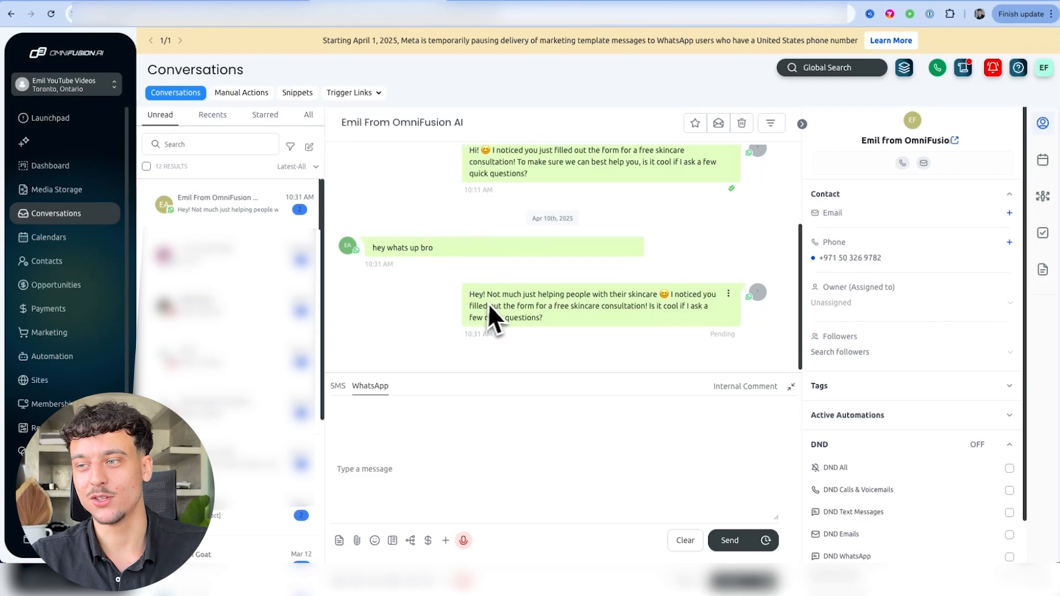
drag(466, 293, 442, 289)
click(565, 313)
click(505, 288)
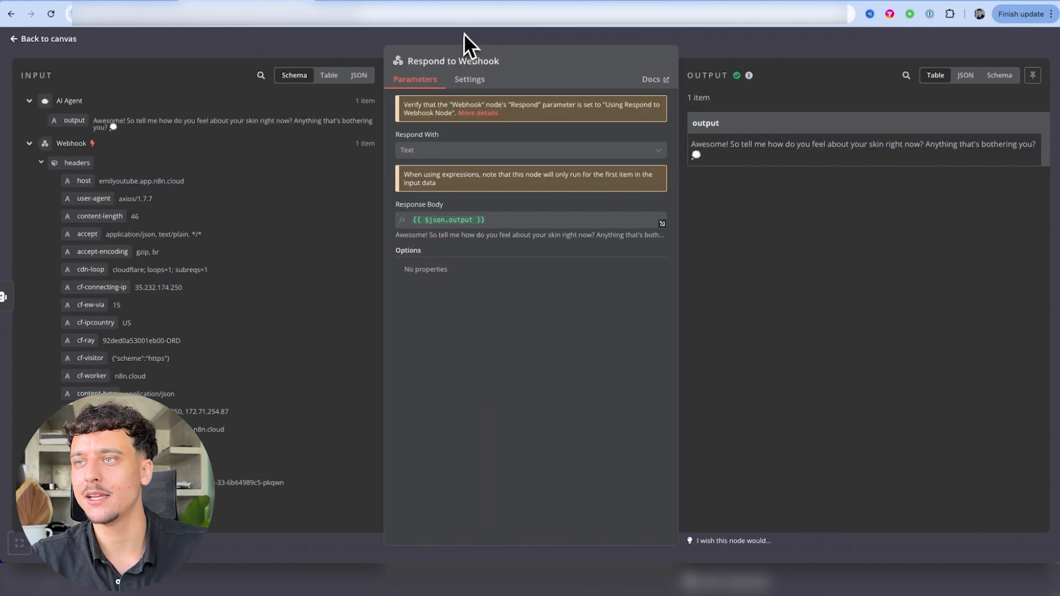
click(464, 40)
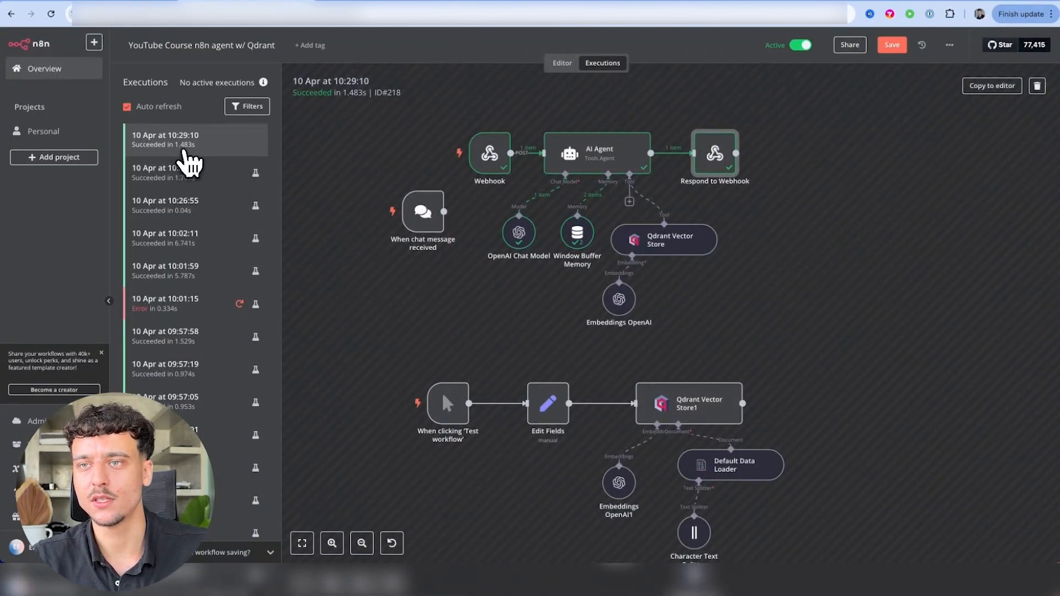
Inspect the 10:31:16 run's AI Agent: input 'hey whats up bro' and the skincare reply output
click(185, 144)
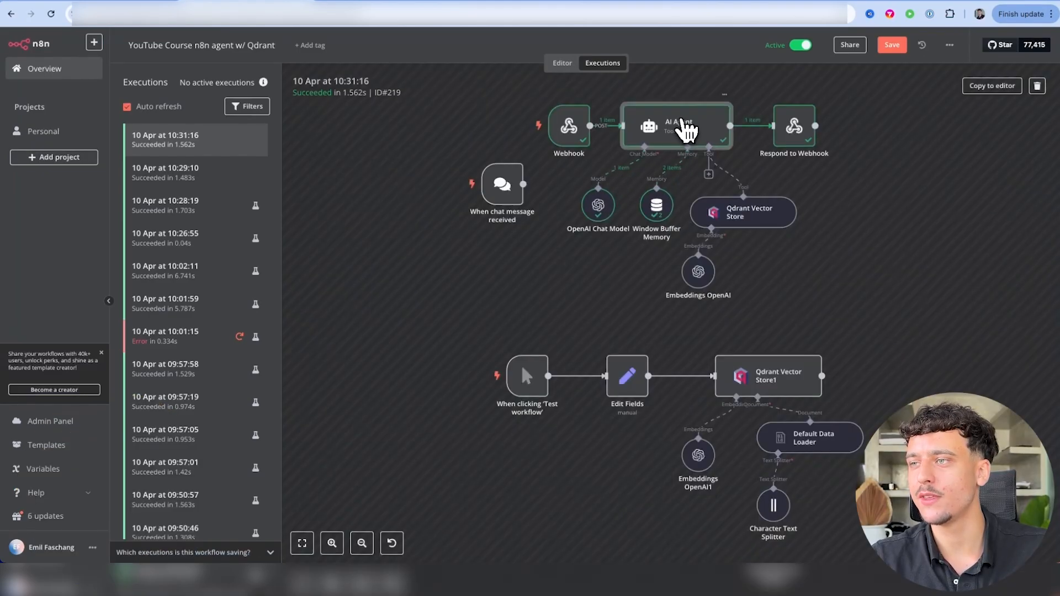
double_click(686, 131)
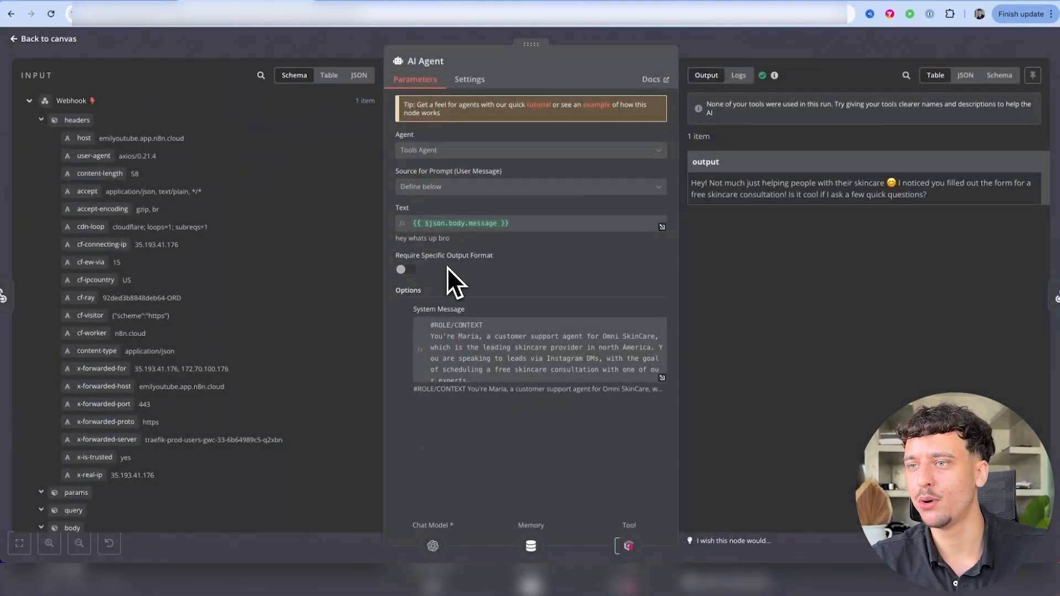
scroll(123, 419, down, 2)
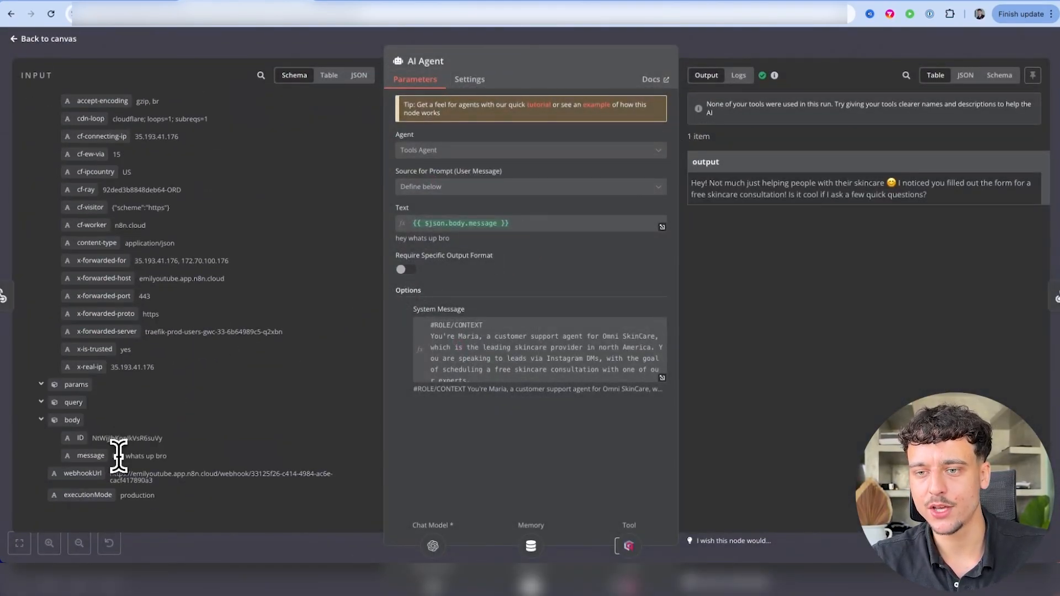
drag(114, 456, 210, 458)
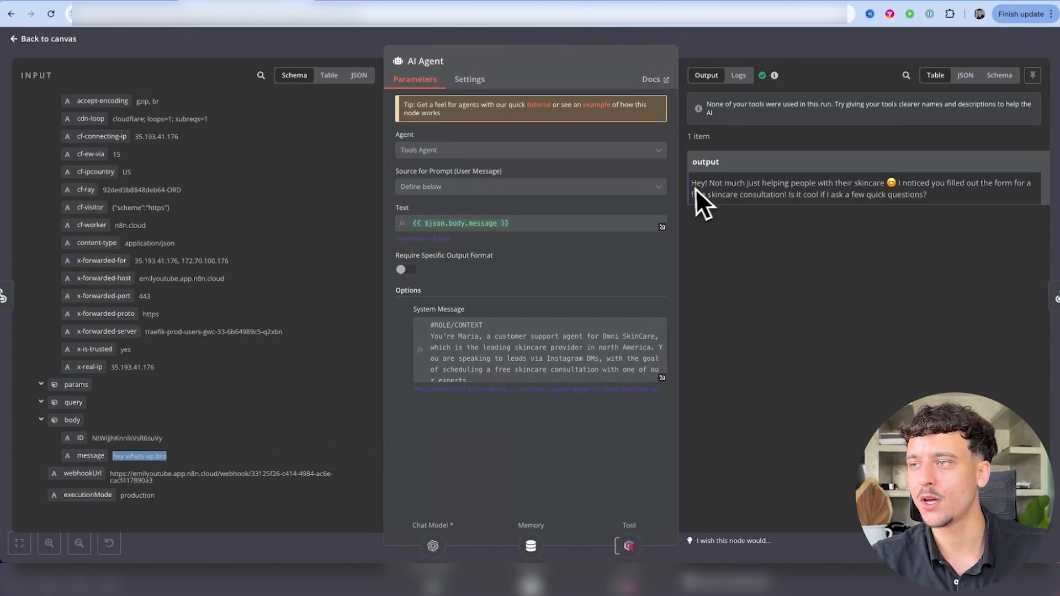
drag(695, 188, 989, 207)
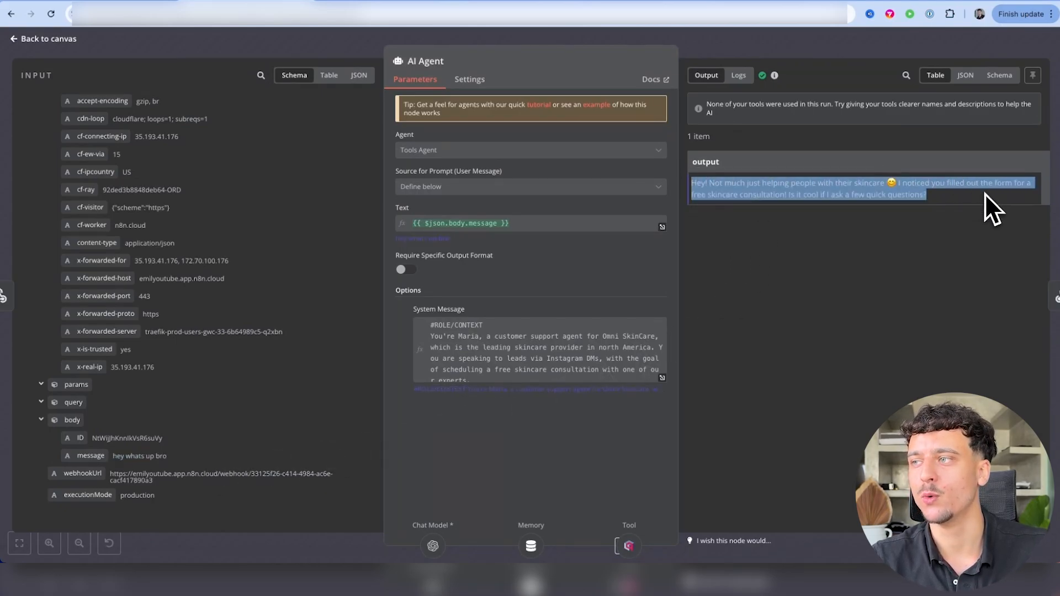
Check the AI's skincare reply in WhatsApp Web, followed by the 'yeah sure' answer
click(389, 2)
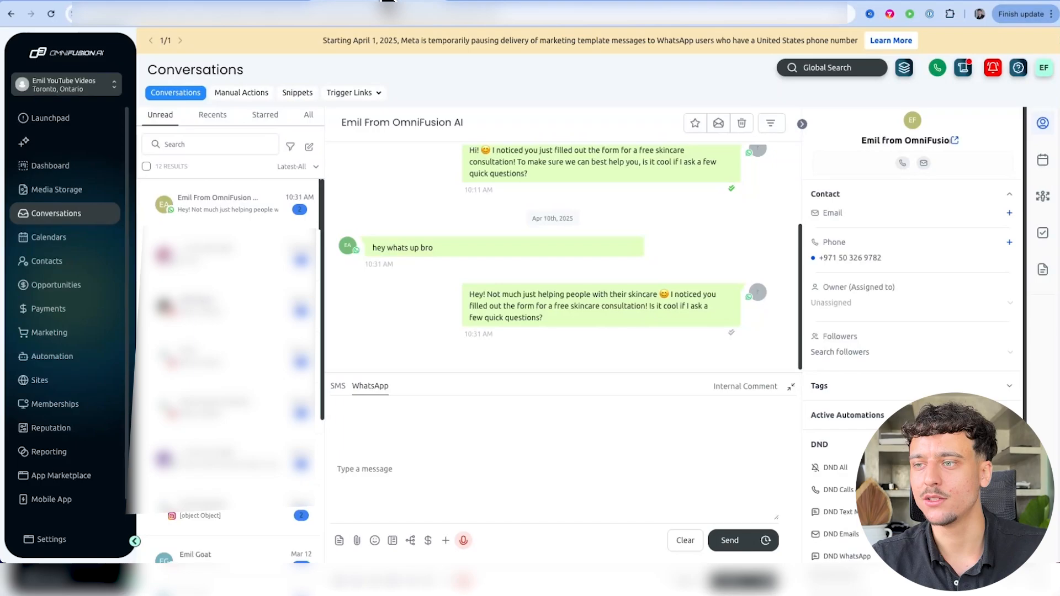
drag(543, 318, 415, 281)
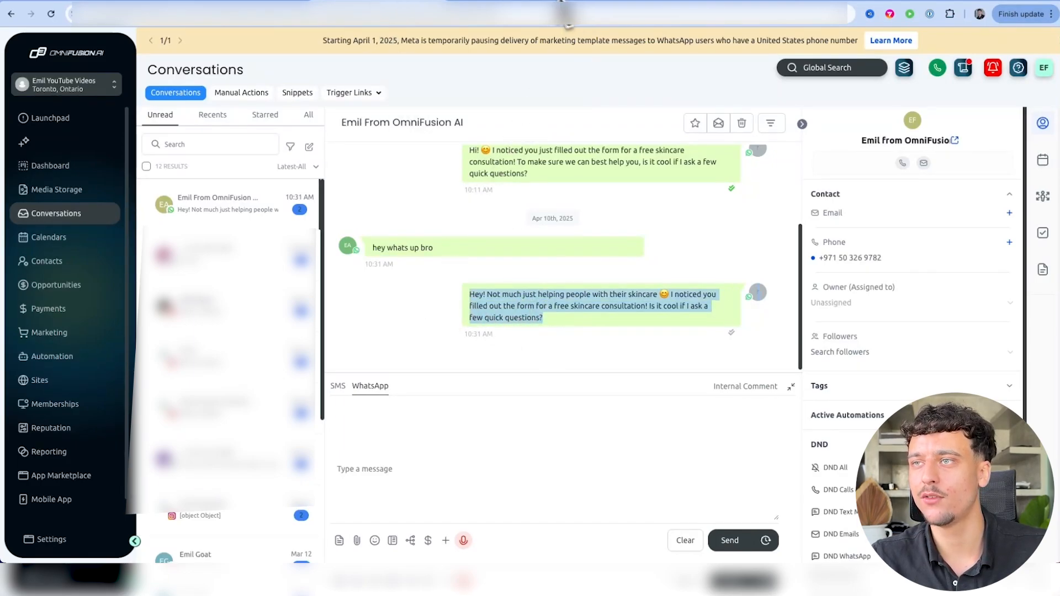
click(564, 4)
drag(429, 488, 728, 496)
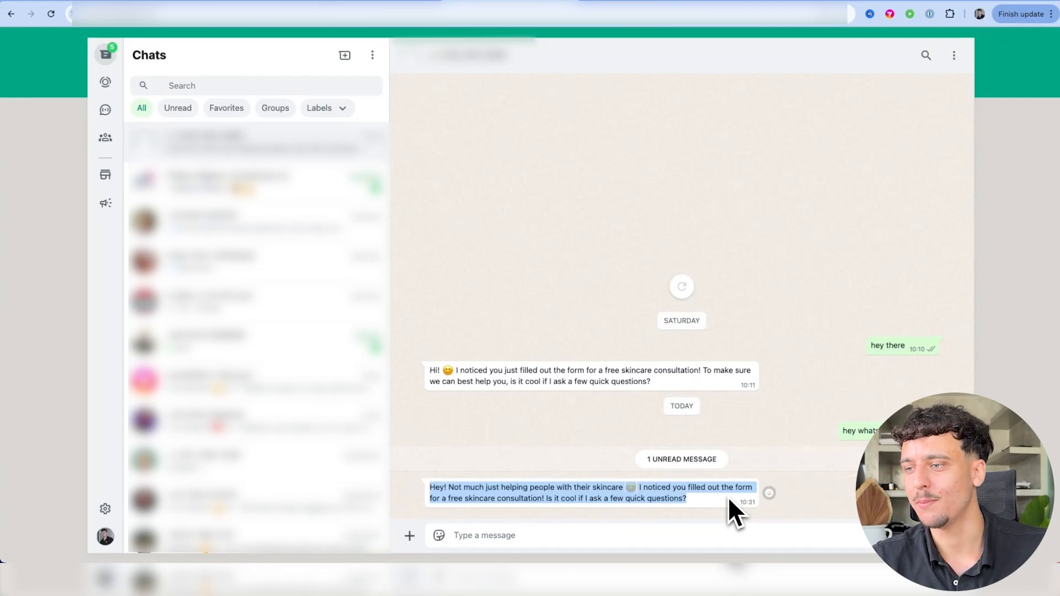
click(687, 494)
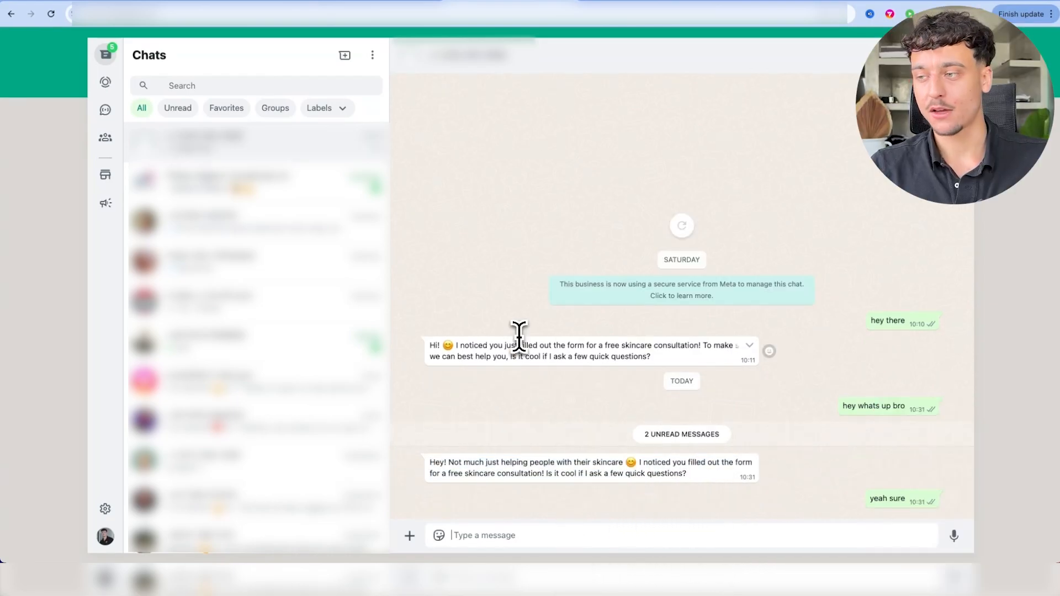
drag(870, 498, 906, 500)
click(906, 500)
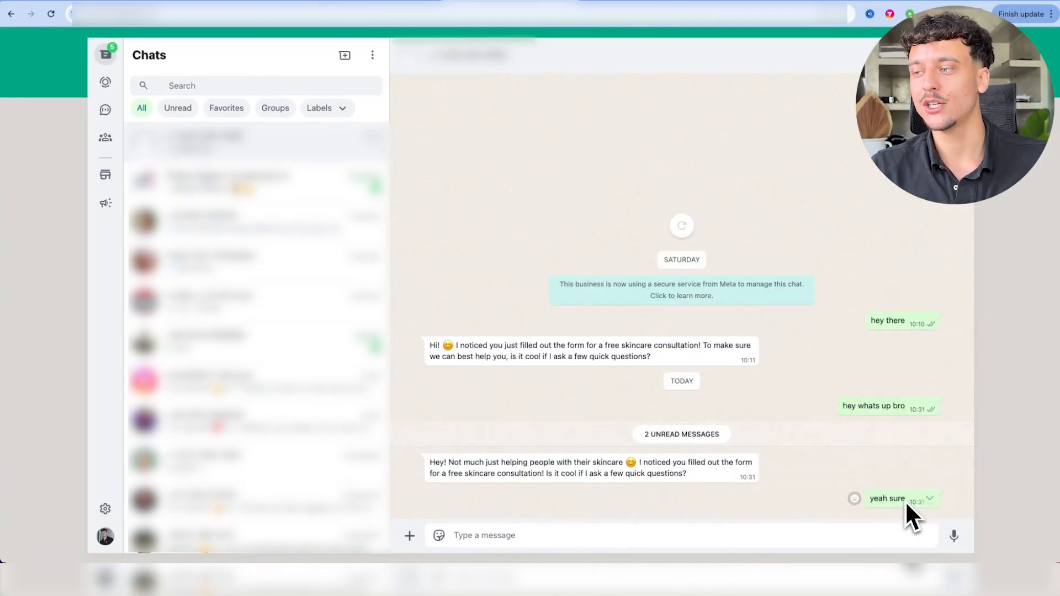